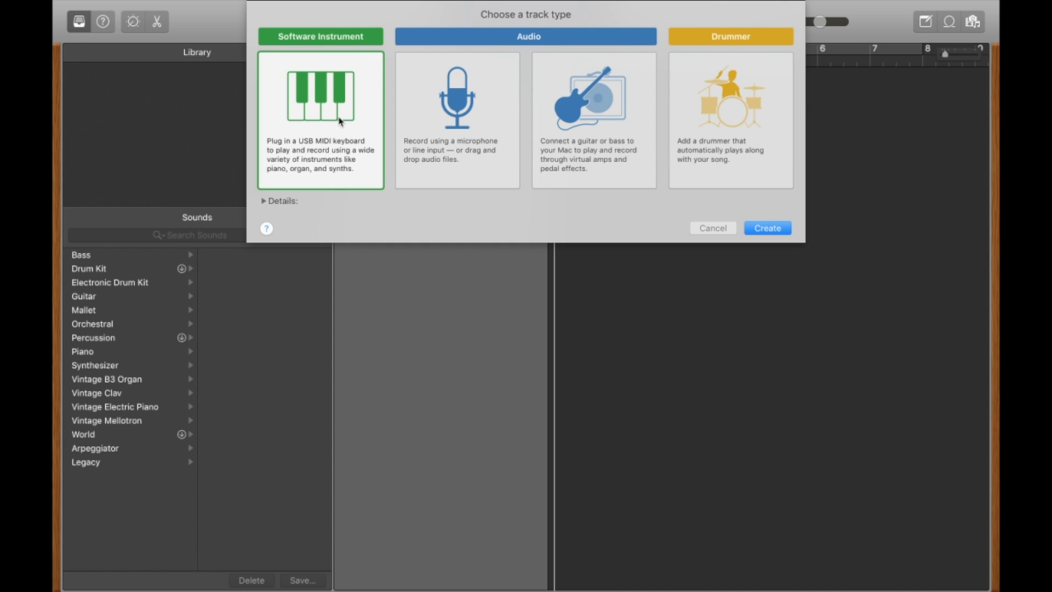
# - Create a Software Instrument track and close the Musical Typing keyboard
pyautogui.click(341, 120)
pyautogui.press('Return')
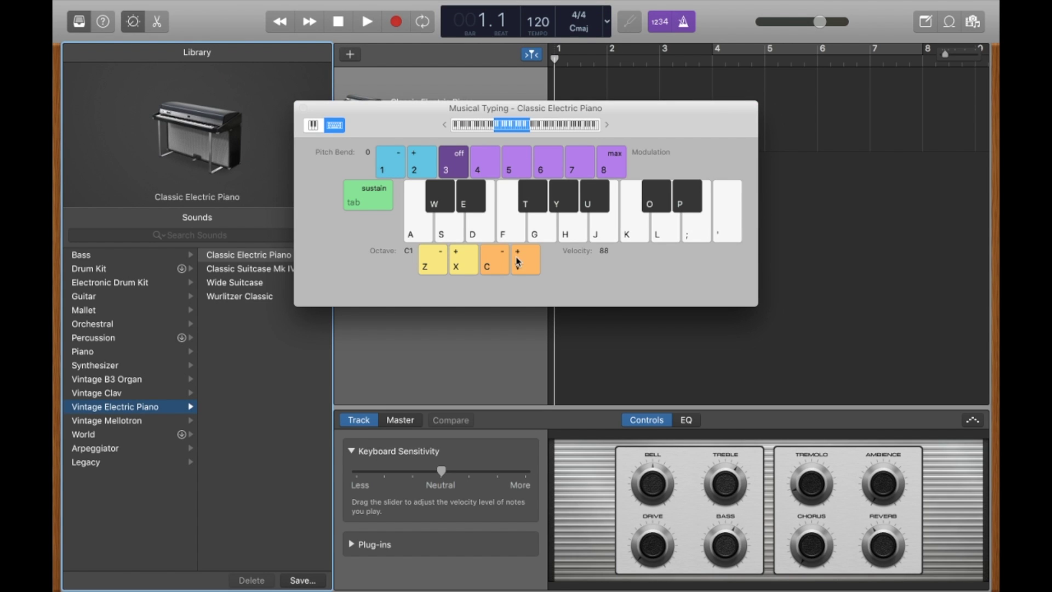
pyautogui.moveTo(406, 115); pyautogui.dragTo(448, 121)
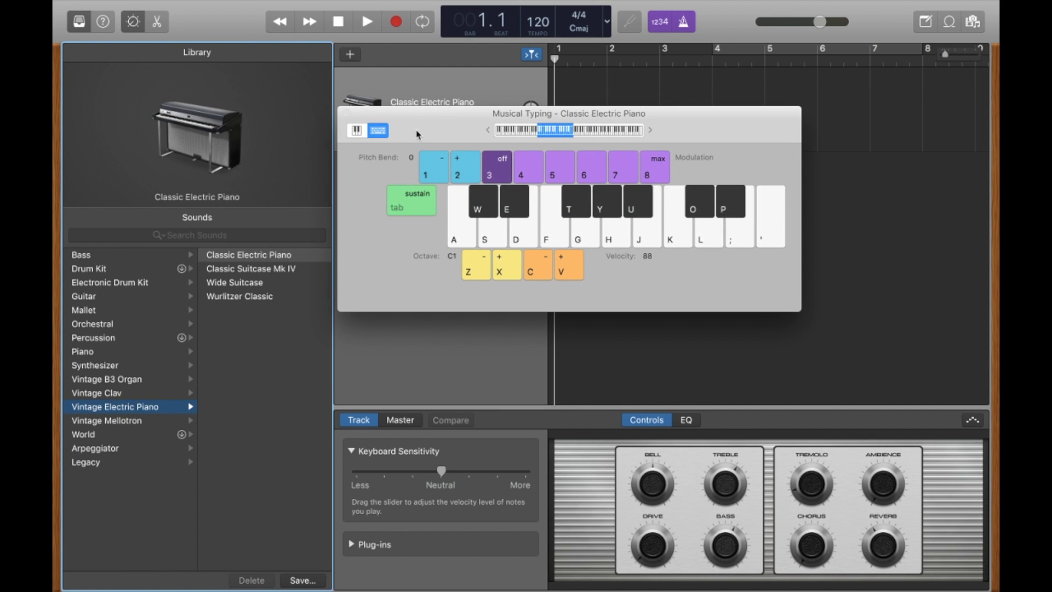
pyautogui.click(346, 113)
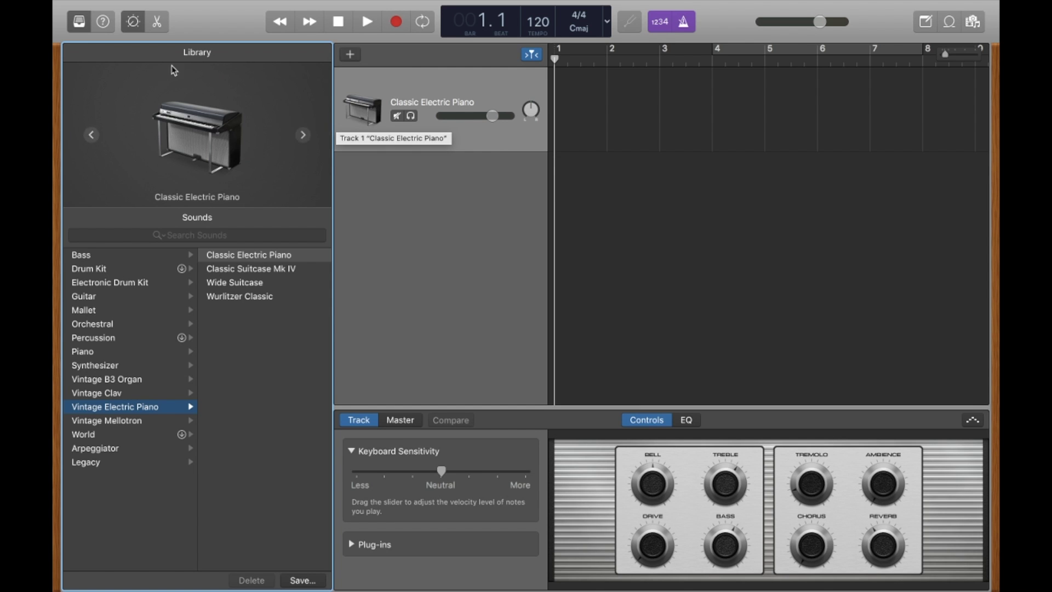
# - Browse the sound categories and assign the Steinway Grand Piano sound to the track
pyautogui.click(81, 24)
pyautogui.click(81, 24)
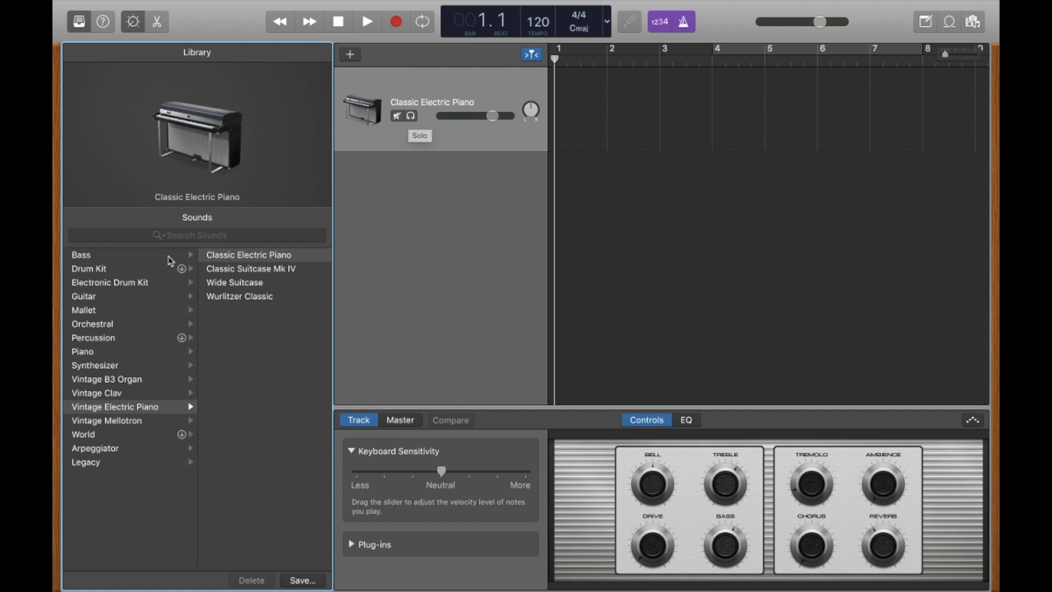
pyautogui.click(120, 295)
pyautogui.click(119, 311)
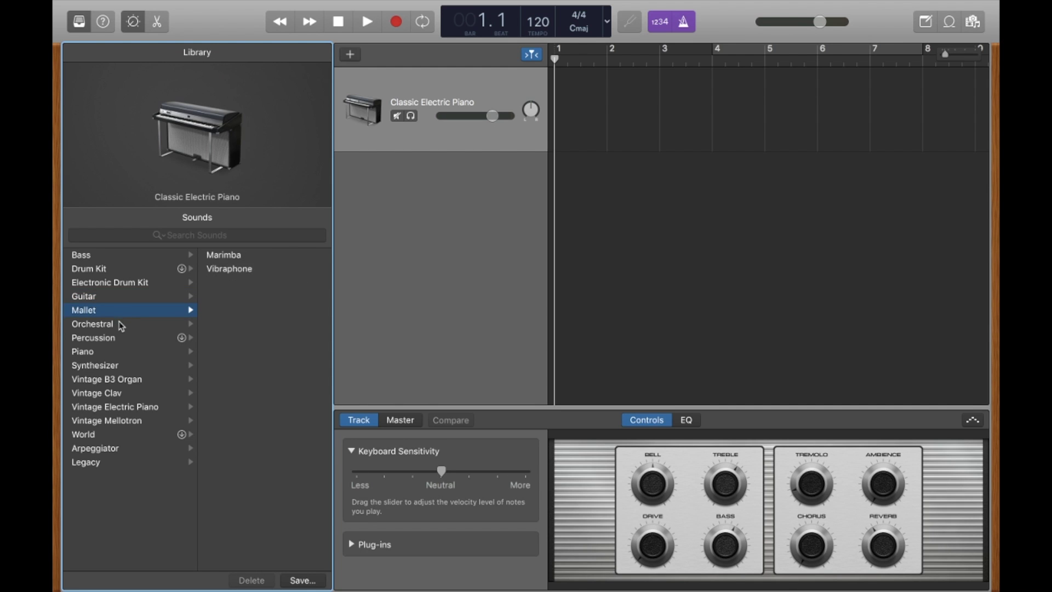
pyautogui.click(117, 327)
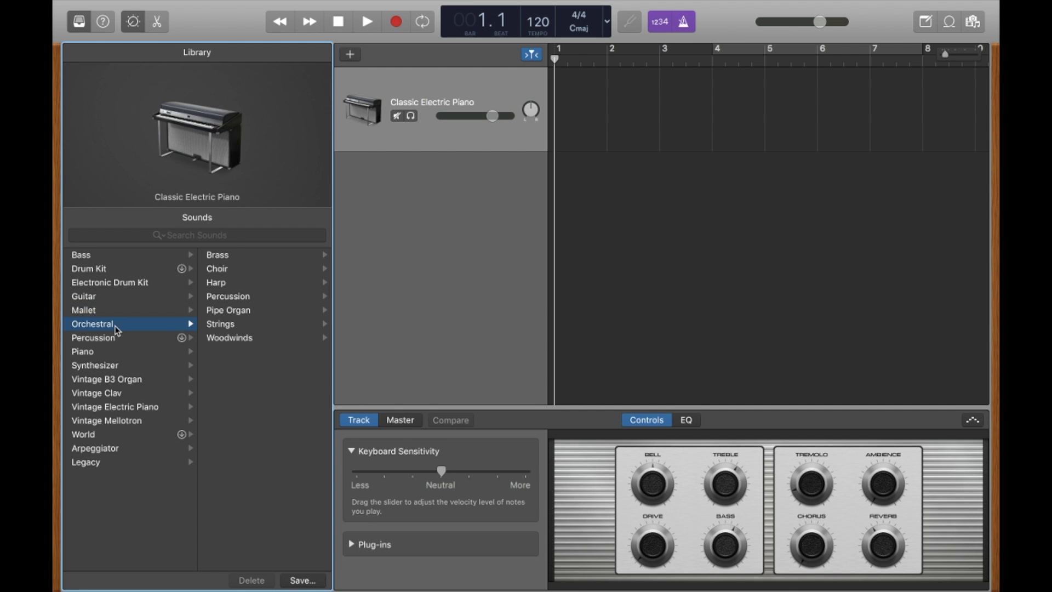
pyautogui.click(116, 353)
pyautogui.click(114, 365)
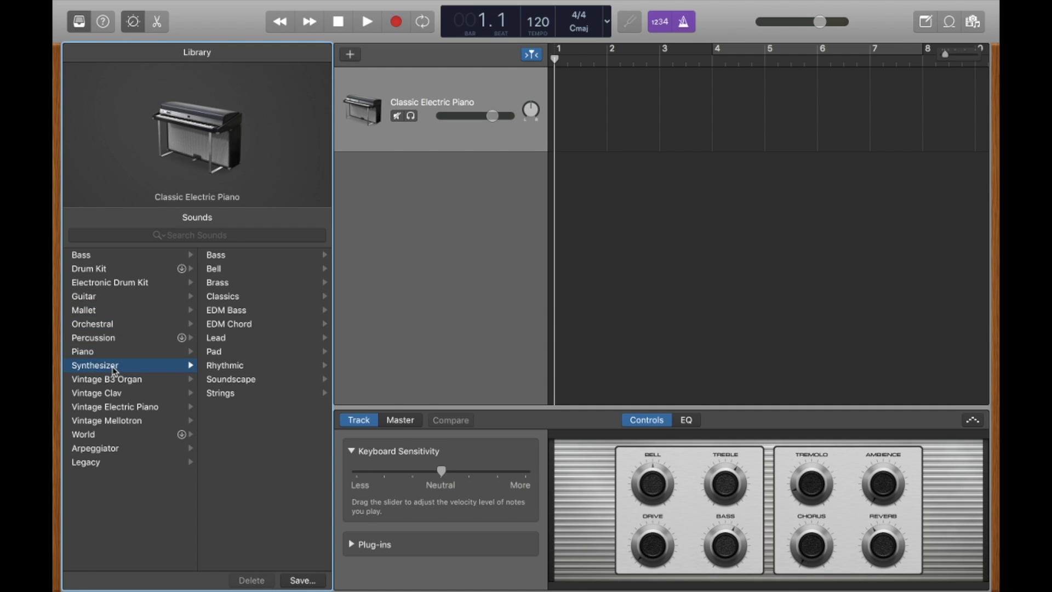
pyautogui.click(122, 354)
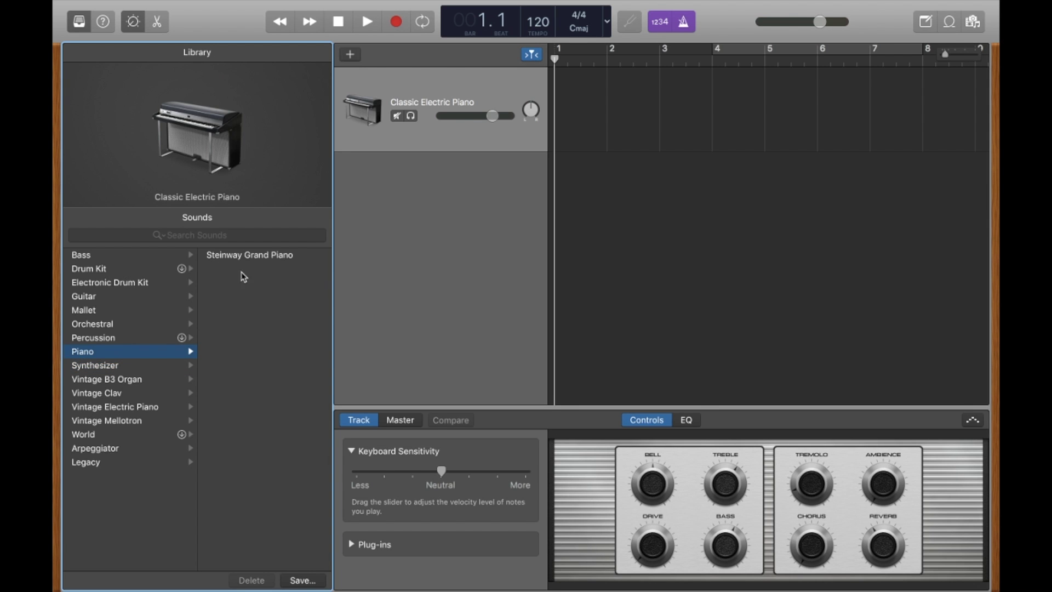
pyautogui.click(246, 256)
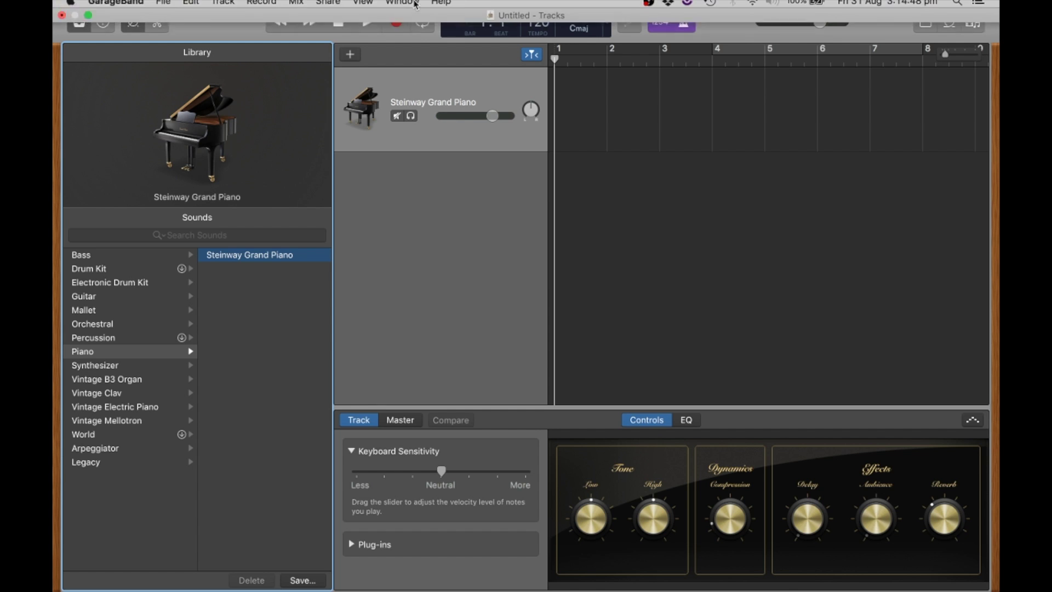
# - Show the Musical Typing keyboard and move it below the piano track
pyautogui.moveTo(367, 5)
pyautogui.click(401, 8)
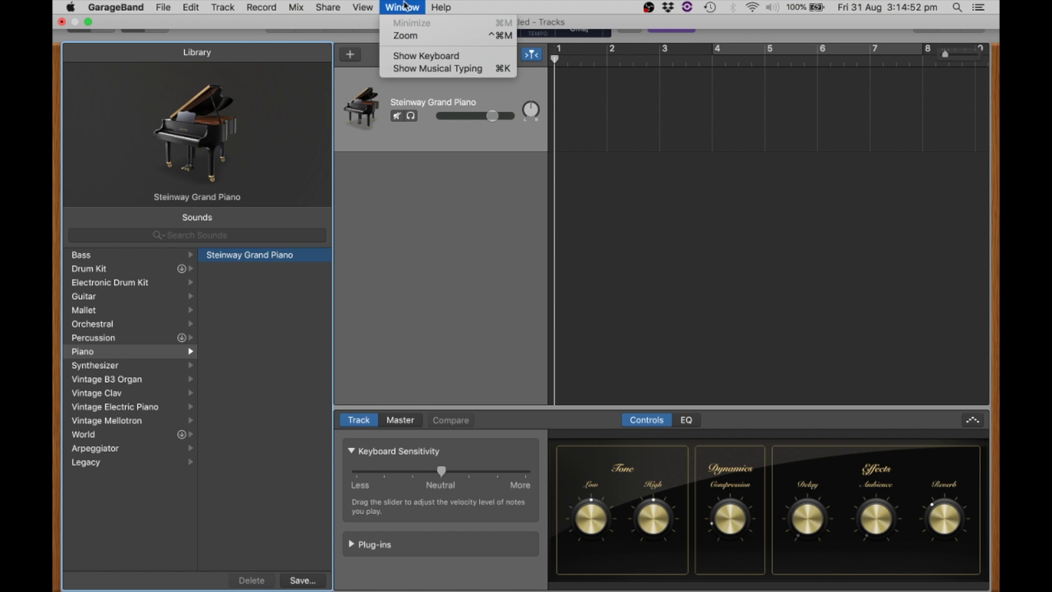
pyautogui.click(440, 68)
pyautogui.moveTo(441, 122); pyautogui.dragTo(490, 194)
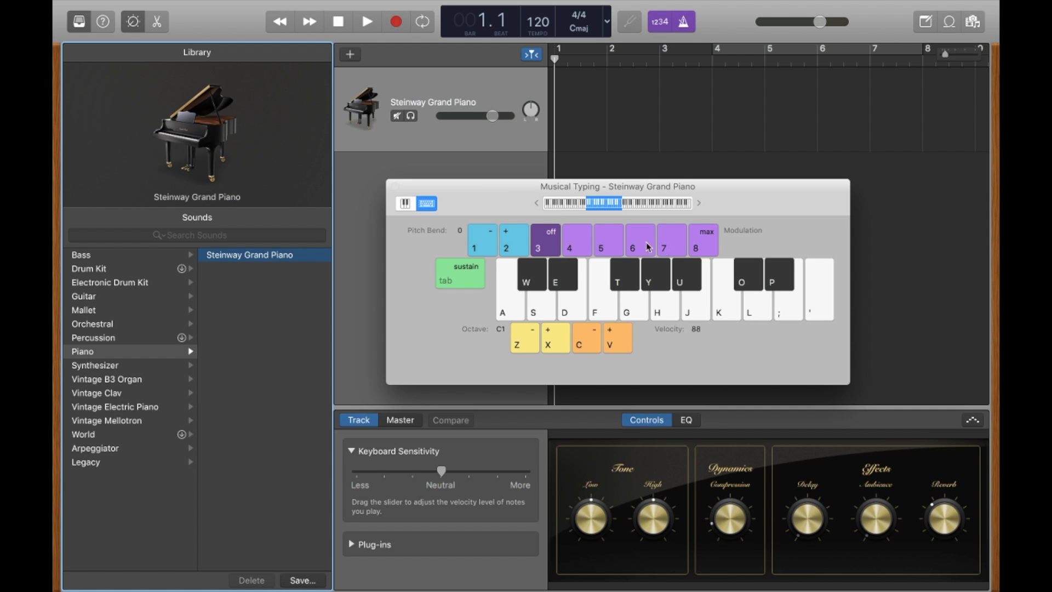
# - Audition the piano sound by playing the K note repeatedly on the Musical Typing keyboard
pyautogui.click(722, 307)
pyautogui.click(723, 306)
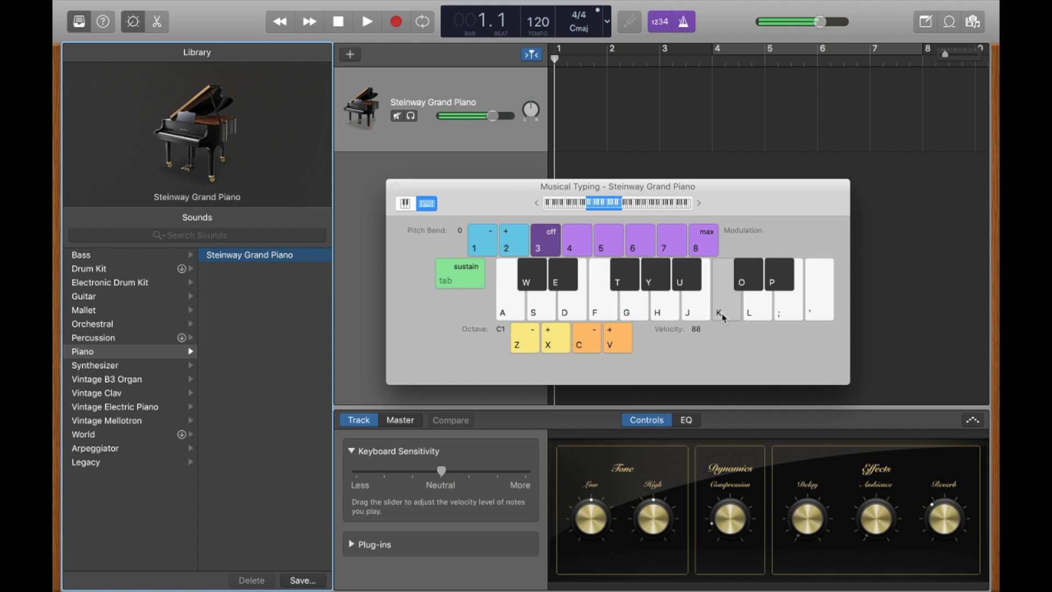
pyautogui.click(723, 306)
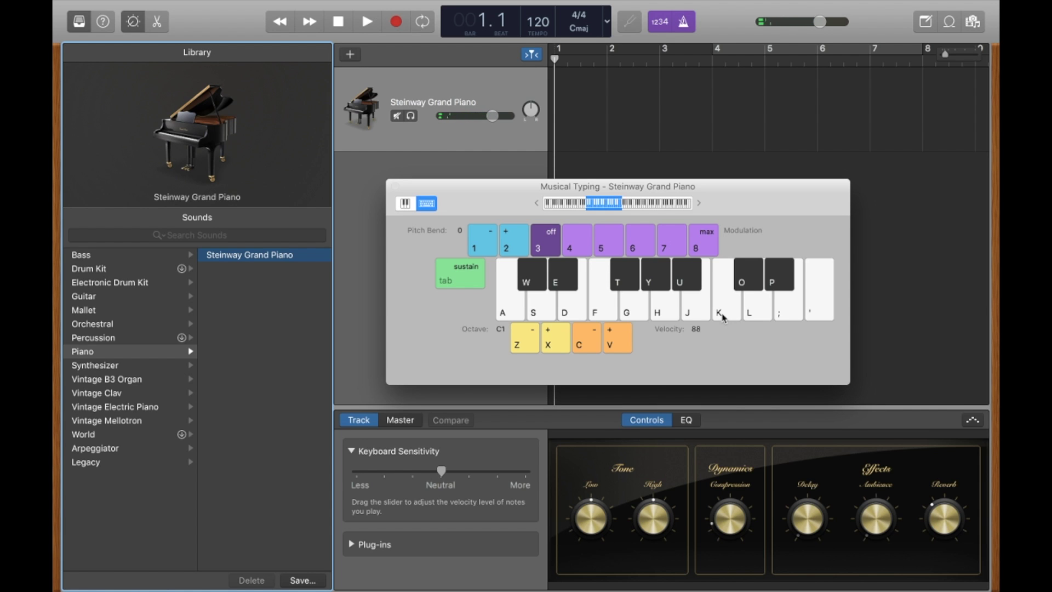
pyautogui.click(723, 316)
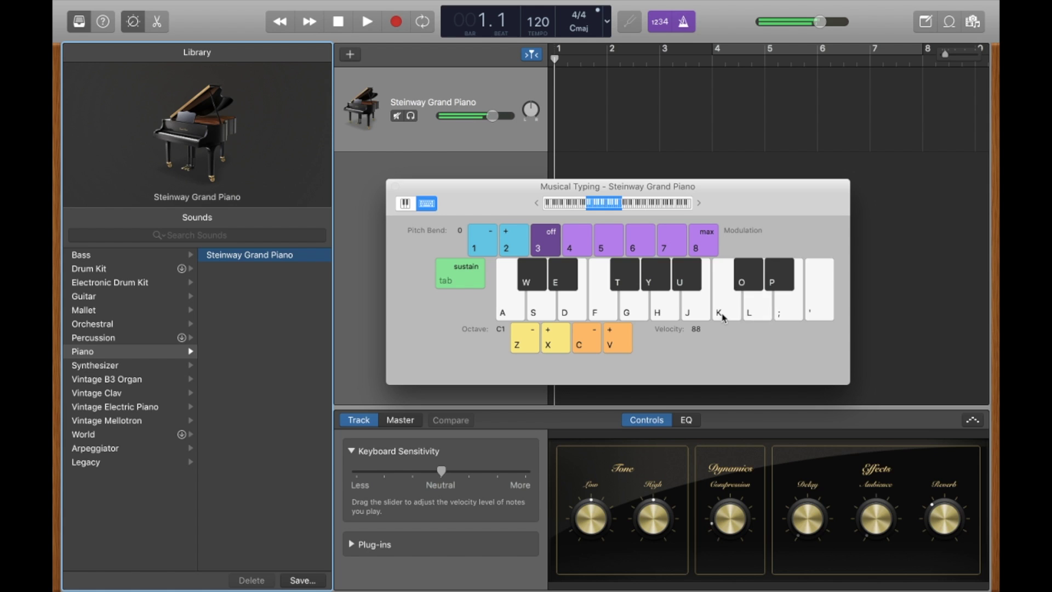
pyautogui.click(723, 317)
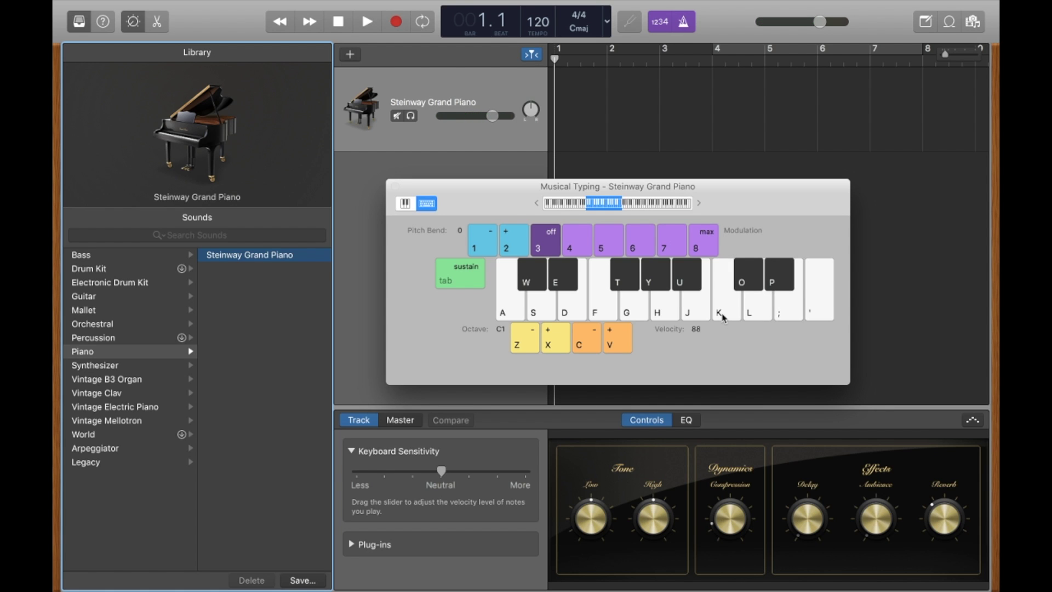
# - Shift the Musical Typing octave down to C-1 and up to C4, and play the K and L notes
pyautogui.click(528, 343)
pyautogui.click(529, 343)
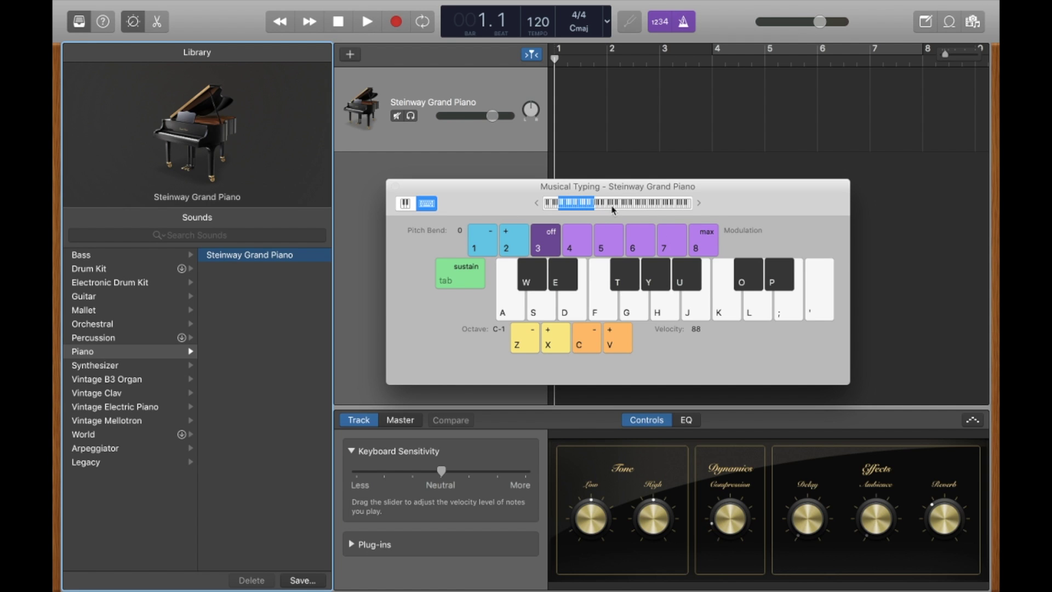
pyautogui.click(556, 341)
pyautogui.click(556, 341)
pyautogui.click(556, 341)
pyautogui.click(556, 340)
pyautogui.click(555, 341)
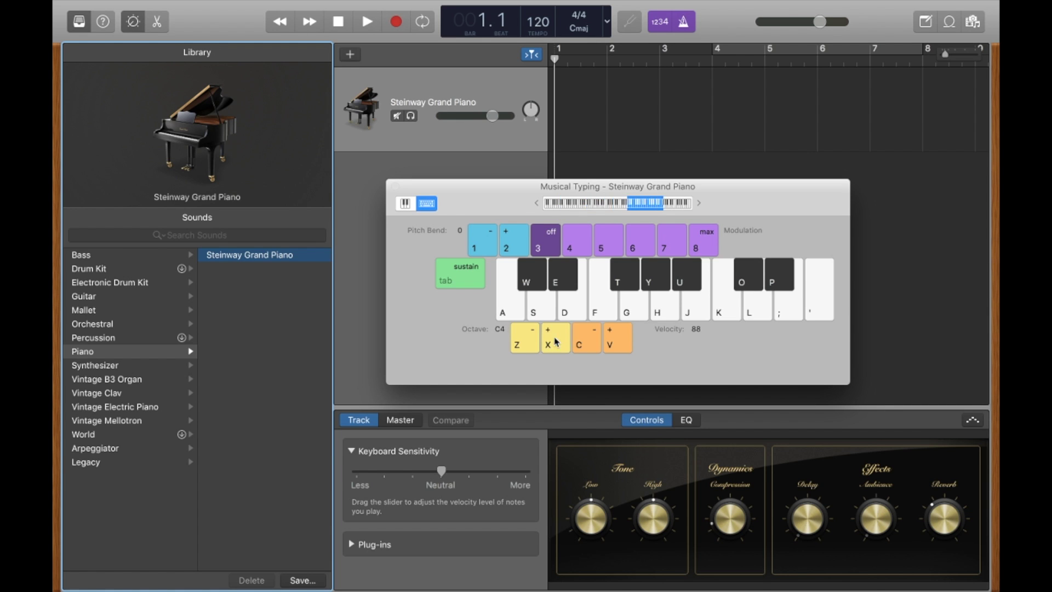
pyautogui.press('k')
pyautogui.press('l')
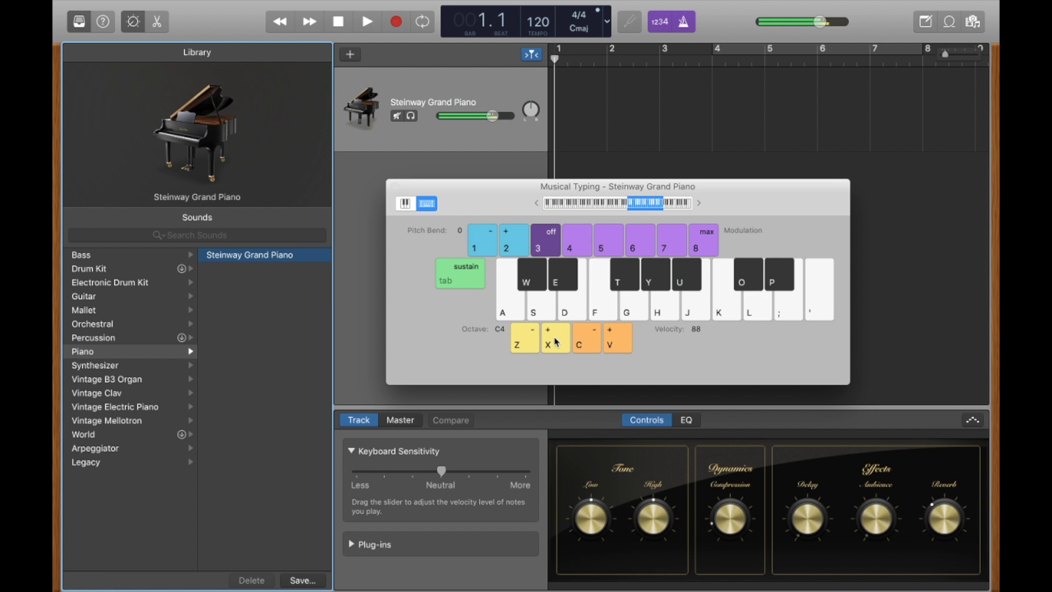
# - Lower the Musical Typing octave to C-2 and play the K and L notes
pyautogui.click(524, 345)
pyautogui.click(525, 345)
pyautogui.click(525, 345)
pyautogui.click(524, 346)
pyautogui.click(524, 345)
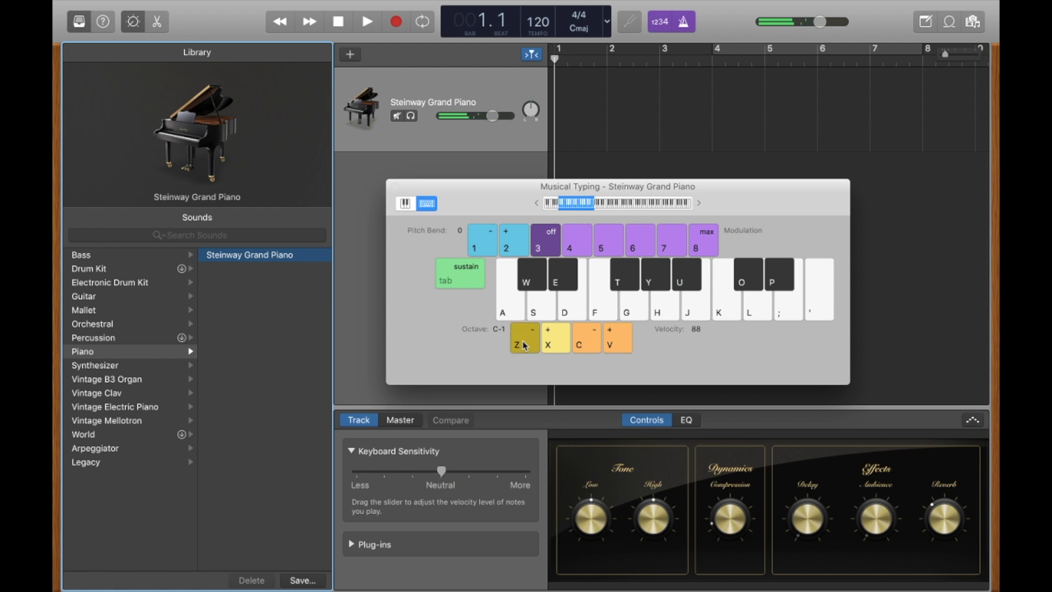
pyautogui.click(524, 345)
pyautogui.press('k')
pyautogui.press('l')
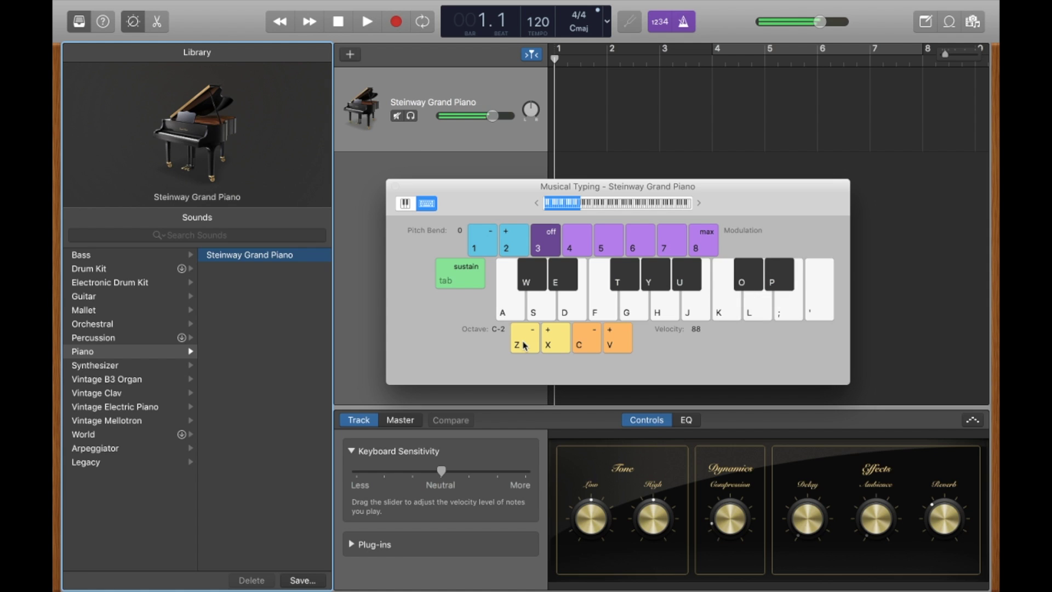
# - Raise the Musical Typing octave to C2 and play a short run up and down from K to semicolon
pyautogui.click(550, 346)
pyautogui.click(550, 345)
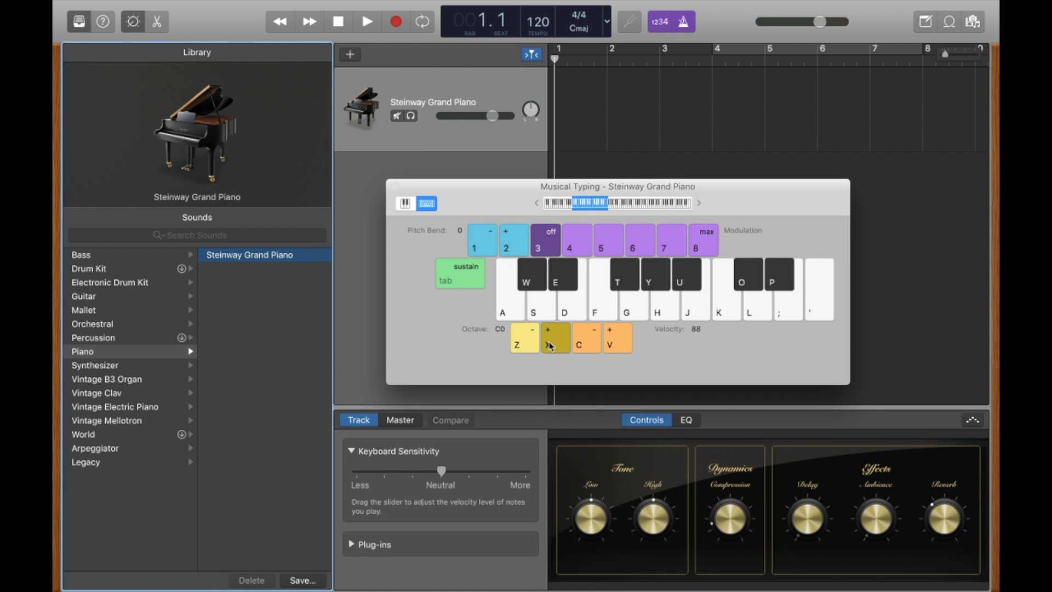
pyautogui.click(551, 345)
pyautogui.click(550, 346)
pyautogui.press('k')
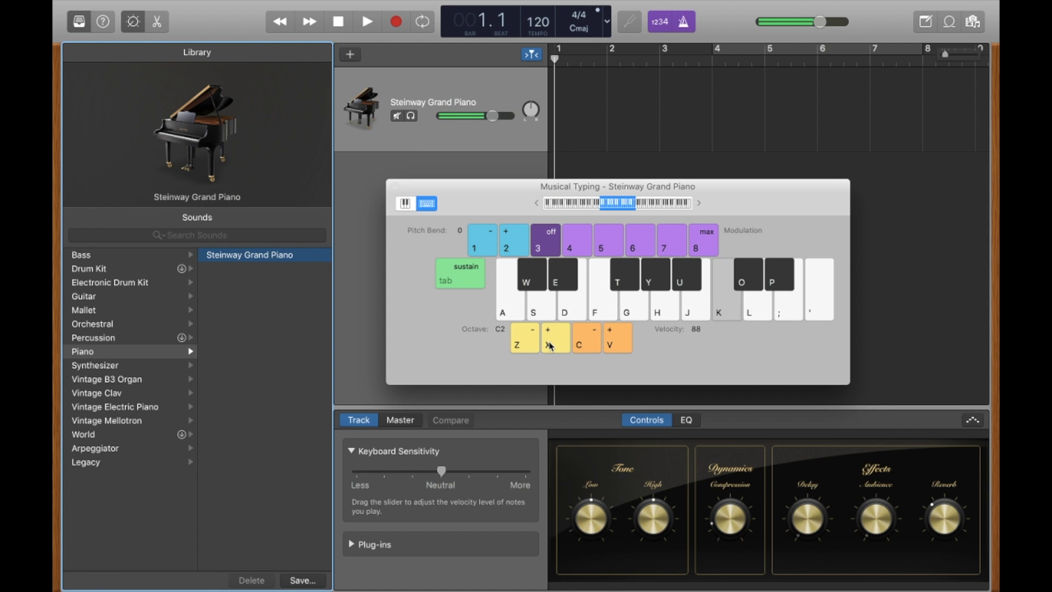
pyautogui.press('l')
pyautogui.press(';')
pyautogui.press('l')
pyautogui.press('k')
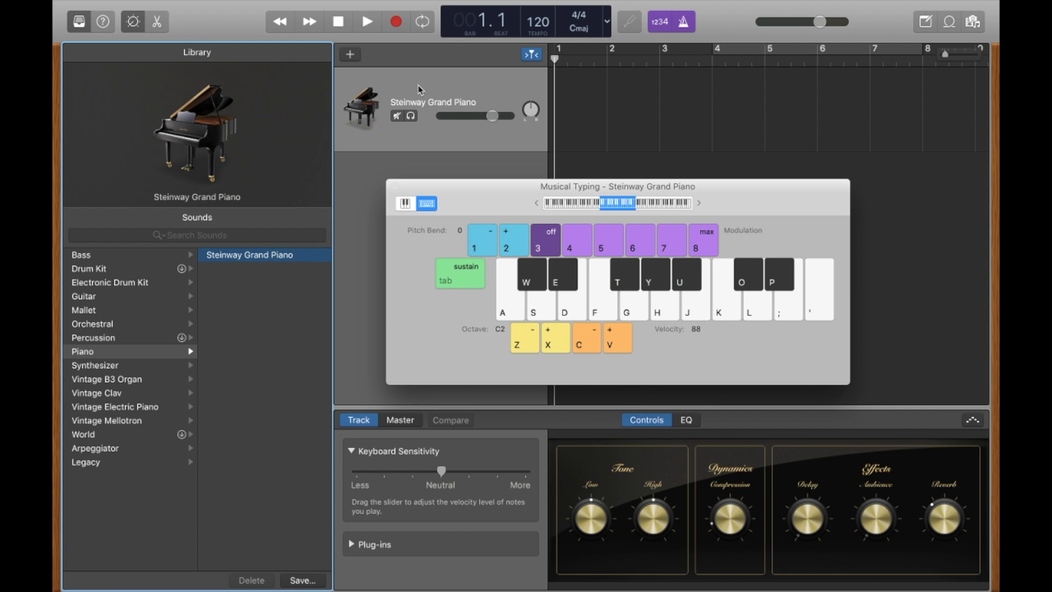
# - Record a two-bar piano melody from bar 1 with the Musical Typing notes G, F, A and S
pyautogui.click(397, 22)
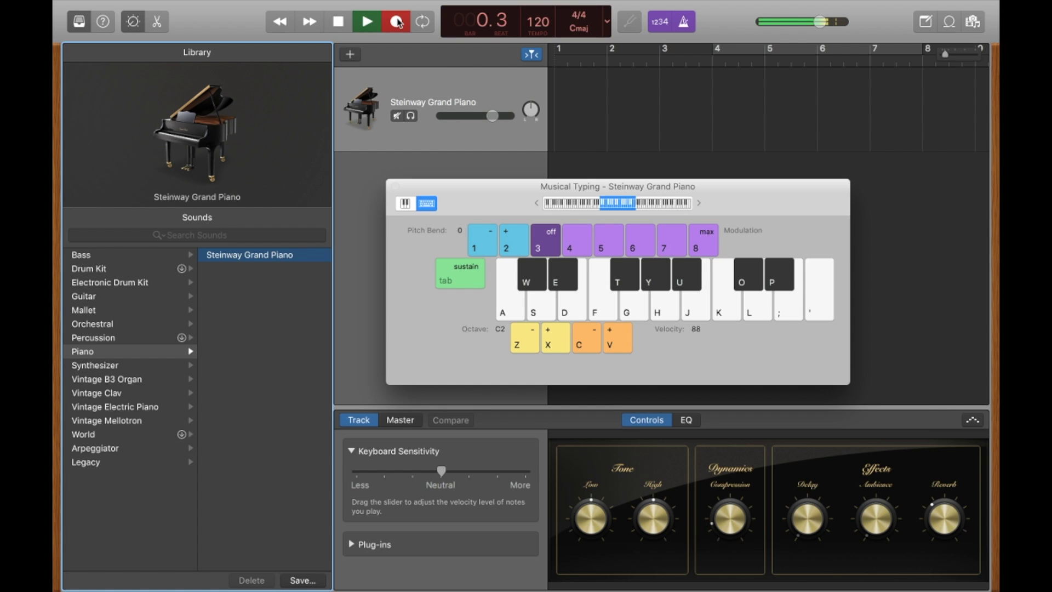
pyautogui.press('g')
pyautogui.press('g')
pyautogui.press('g')
pyautogui.press('f')
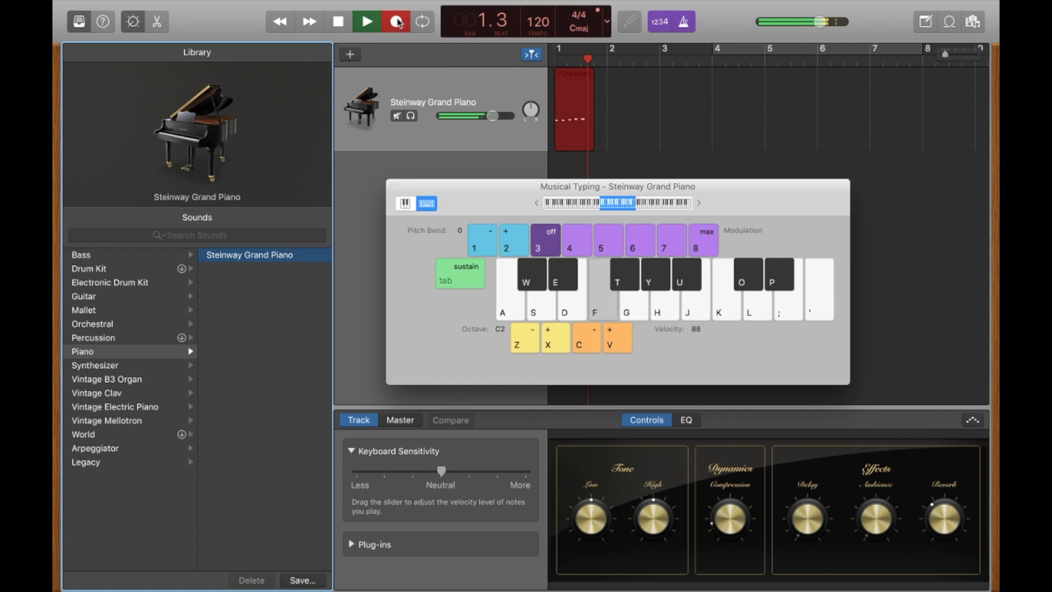
pyautogui.press('a')
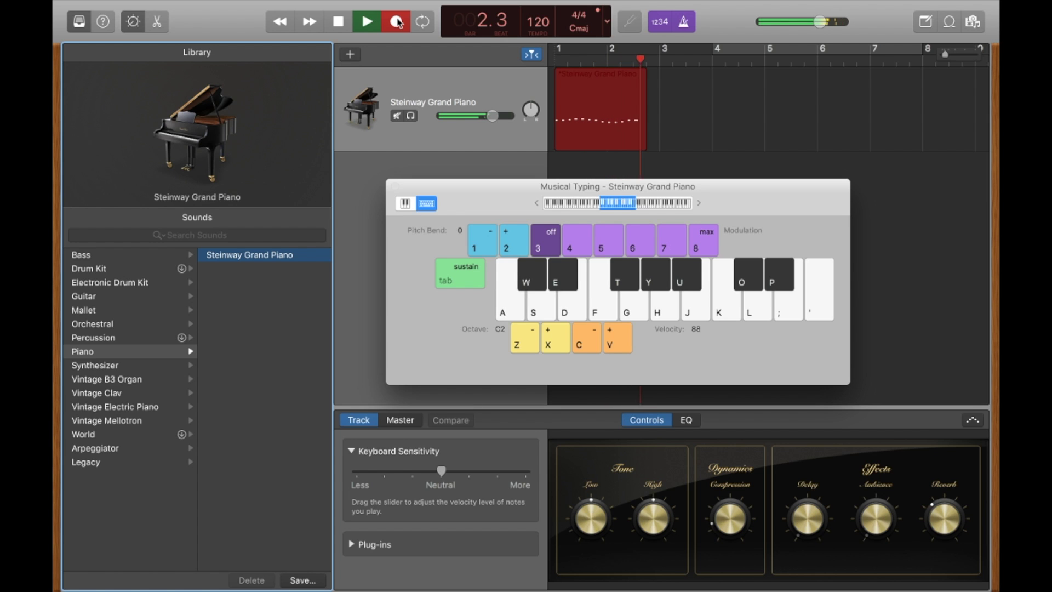
pyautogui.press('s')
pyautogui.press('space')
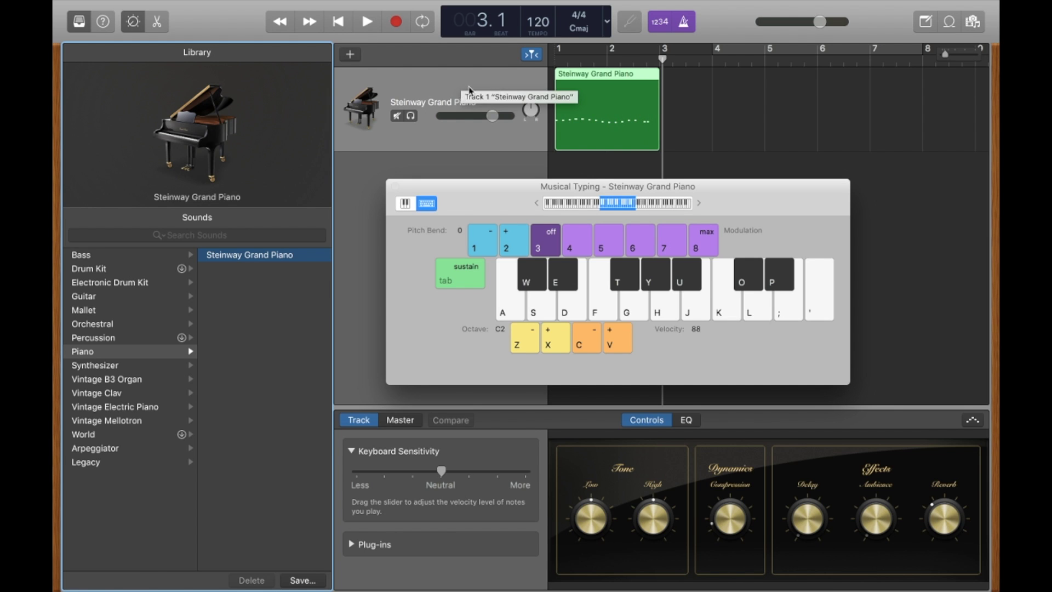
# - Play back the recorded piano region from bar 1 and stop it partway
pyautogui.click(555, 60)
pyautogui.press('space')
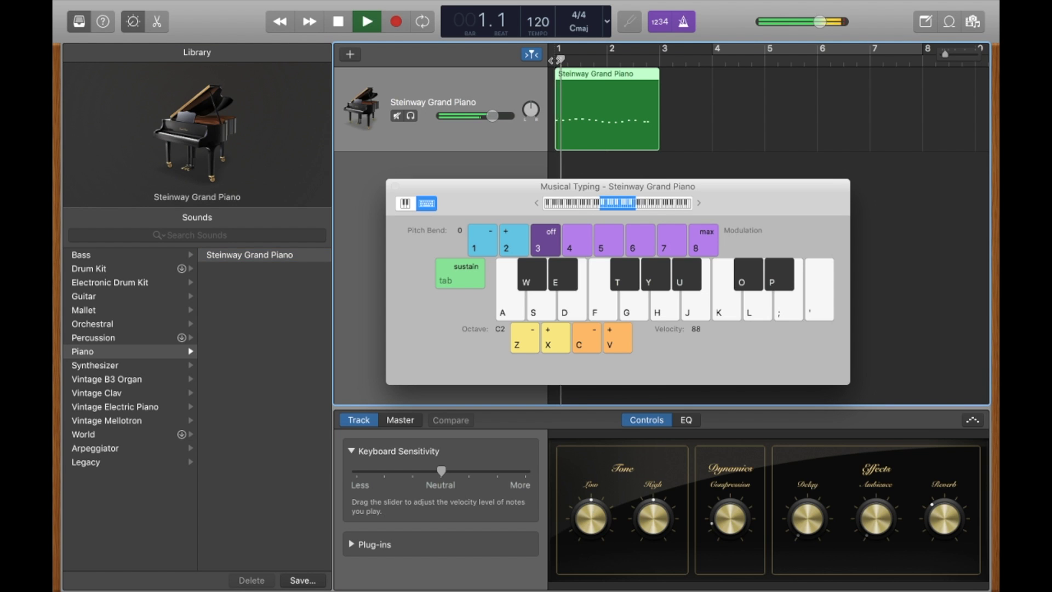
pyautogui.press('space')
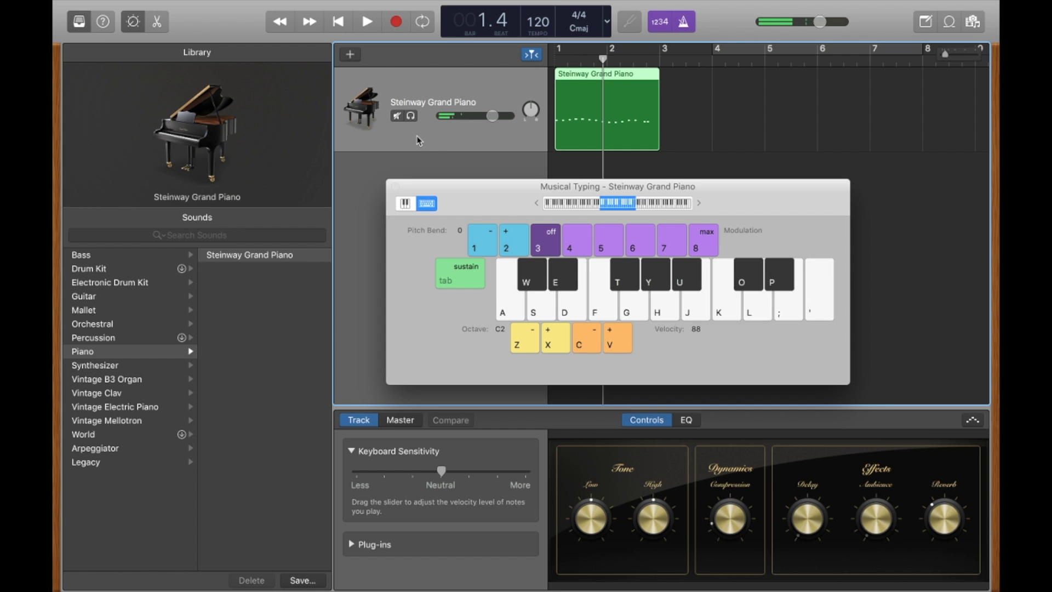
# - Change the track's sound to Acoustic Guitar and play back the recorded region from bar 1
pyautogui.click(130, 298)
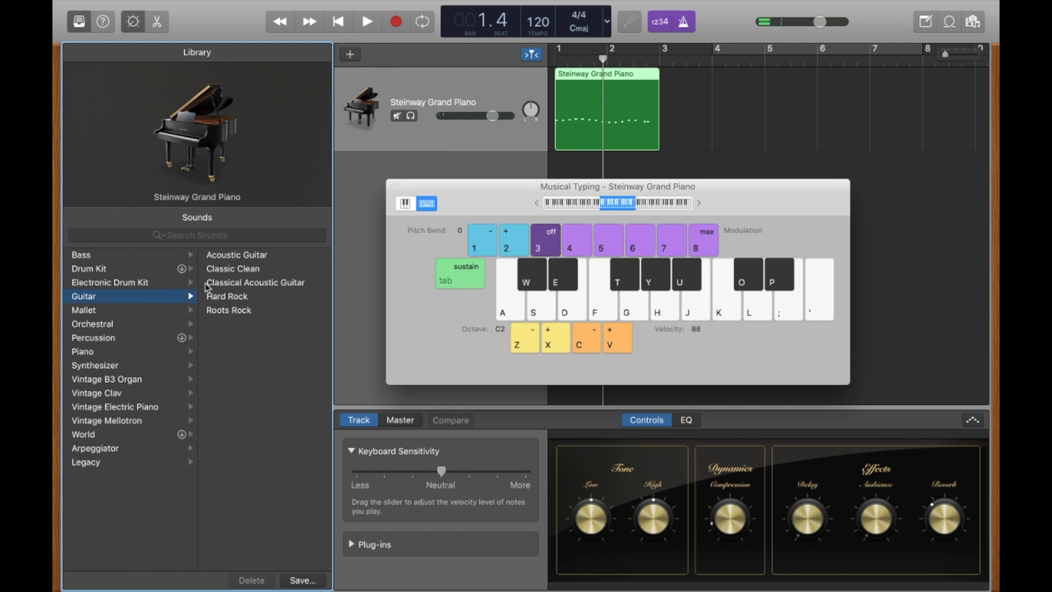
pyautogui.click(251, 256)
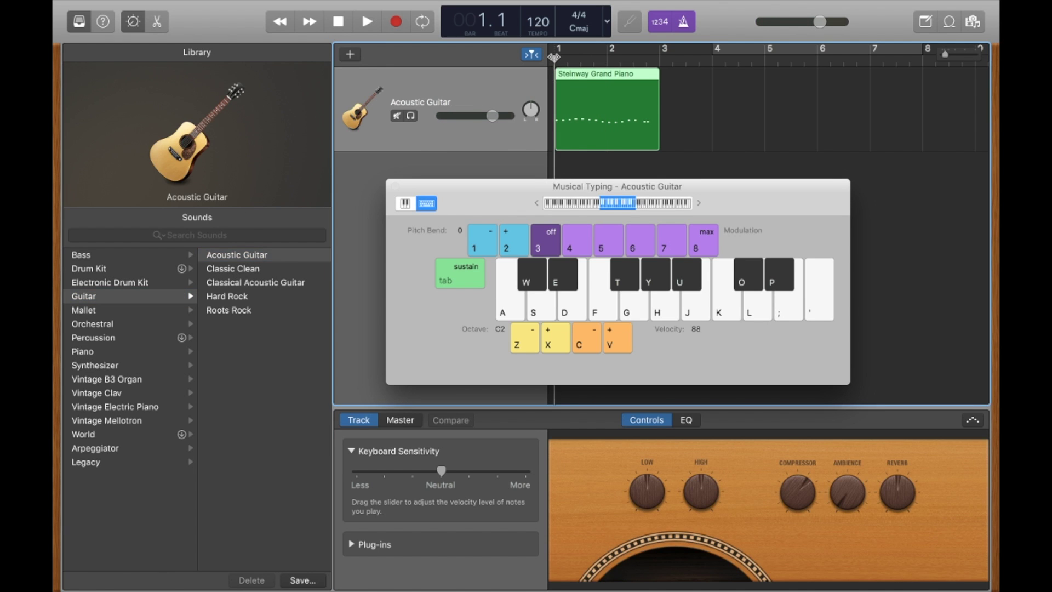
pyautogui.press('space')
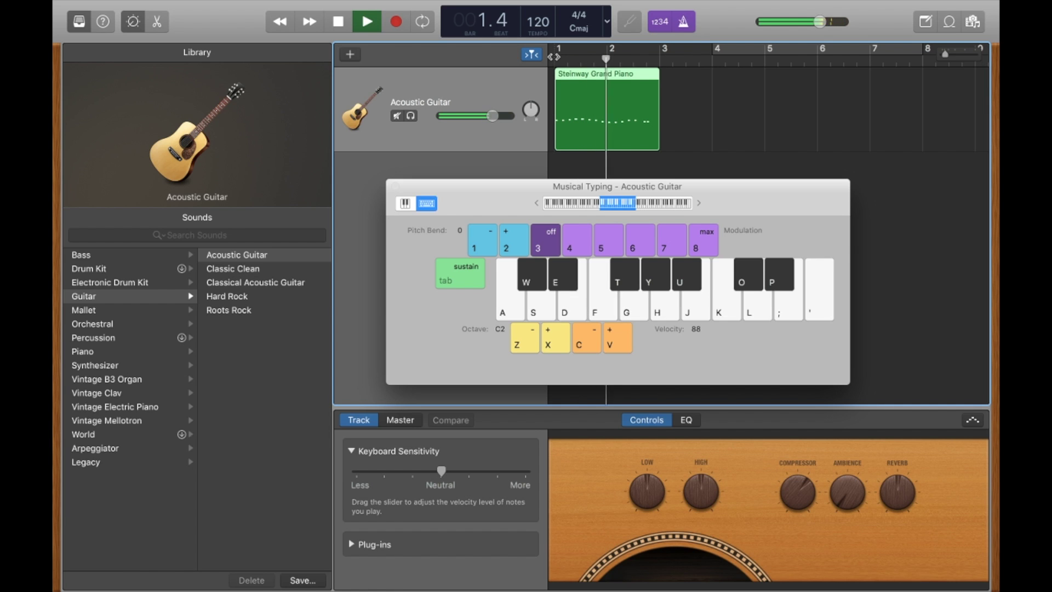
pyautogui.press('s')
pyautogui.press('space')
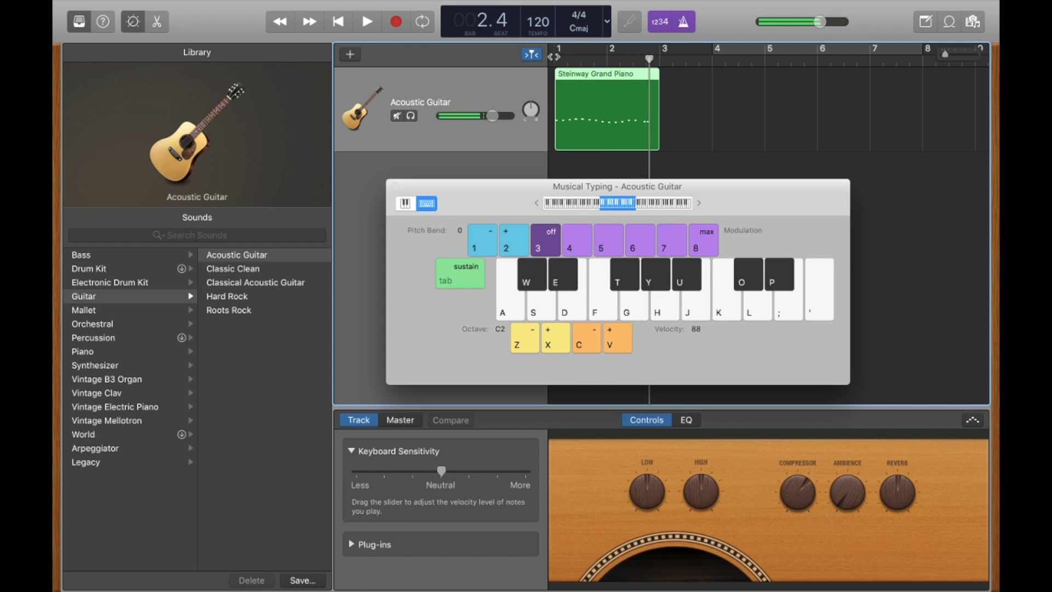
pyautogui.click(119, 315)
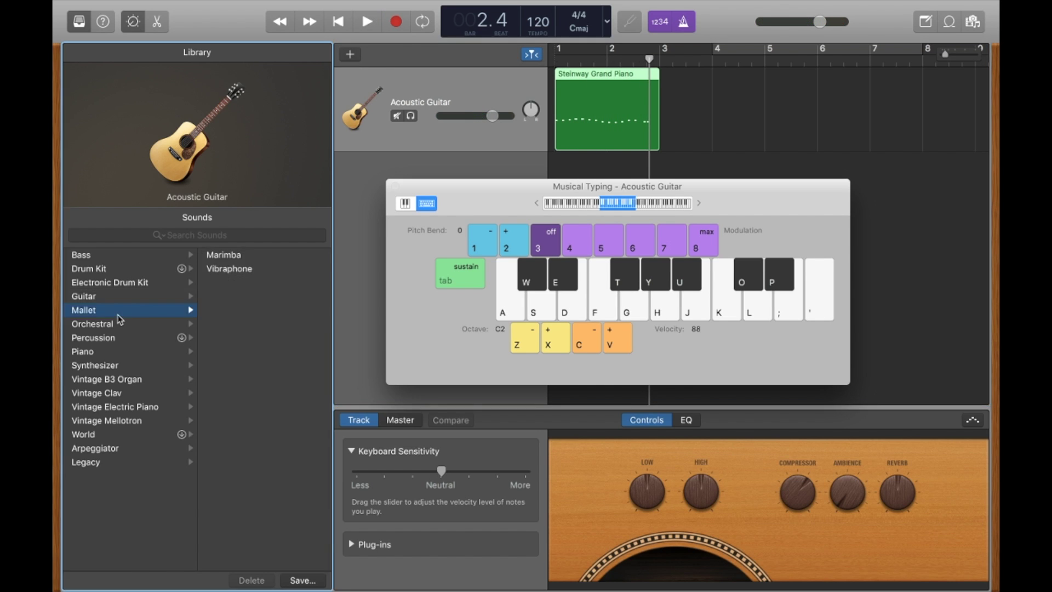
pyautogui.click(126, 365)
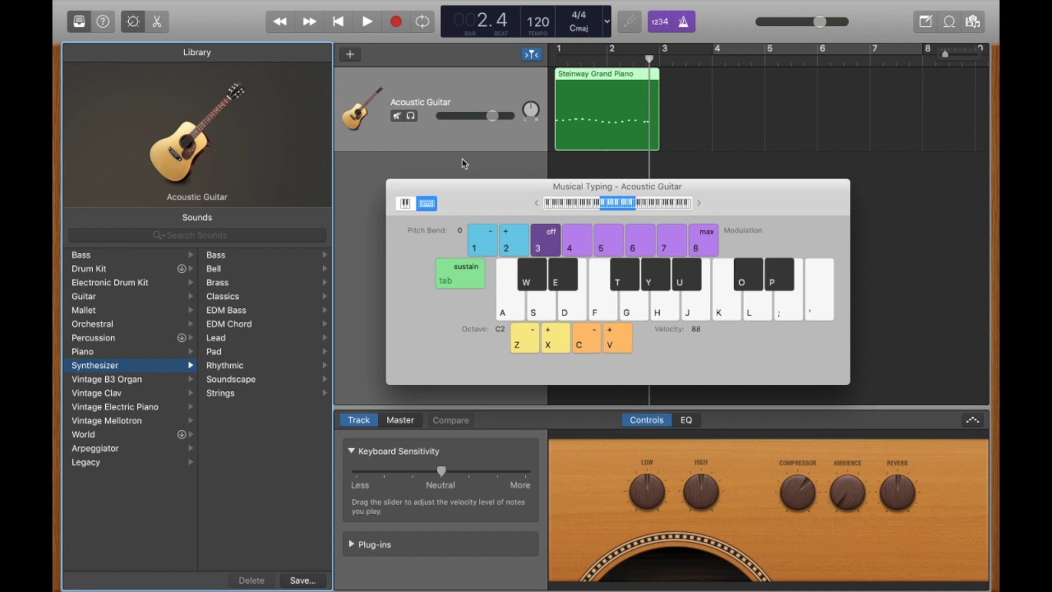
# - Open the recorded Steinway Grand Piano region in the Piano Roll and close the Musical Typing keyboard
pyautogui.doubleClick(603, 108)
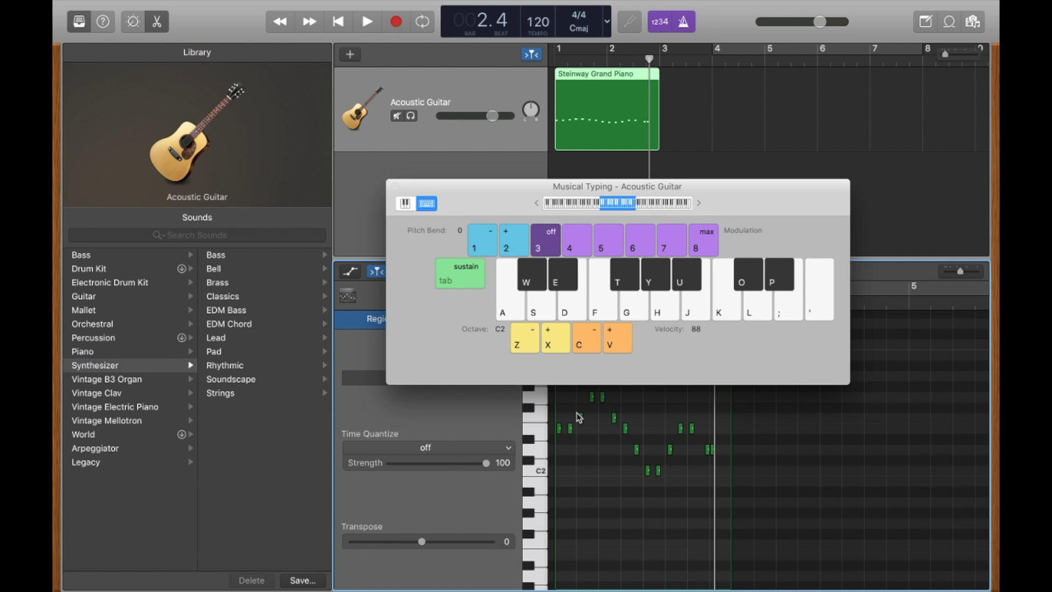
pyautogui.moveTo(481, 202); pyautogui.dragTo(473, 219)
pyautogui.click(396, 189)
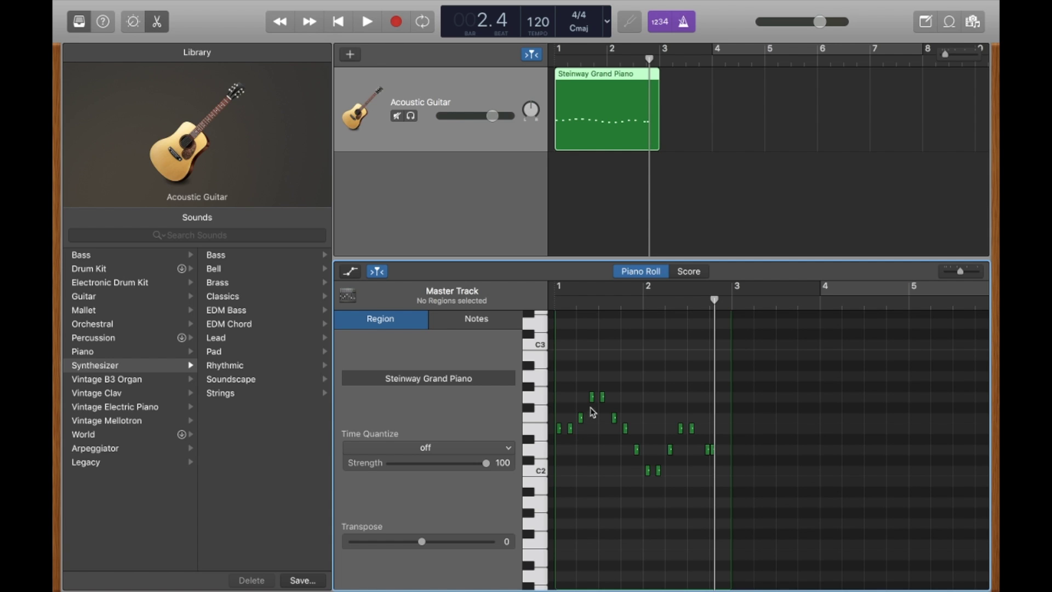
# - Select all 15 notes of the Steinway Grand Piano region and move them up three semitones in the Piano Roll
pyautogui.moveTo(623, 431)
pyautogui.moveTo(740, 486); pyautogui.dragTo(553, 387)
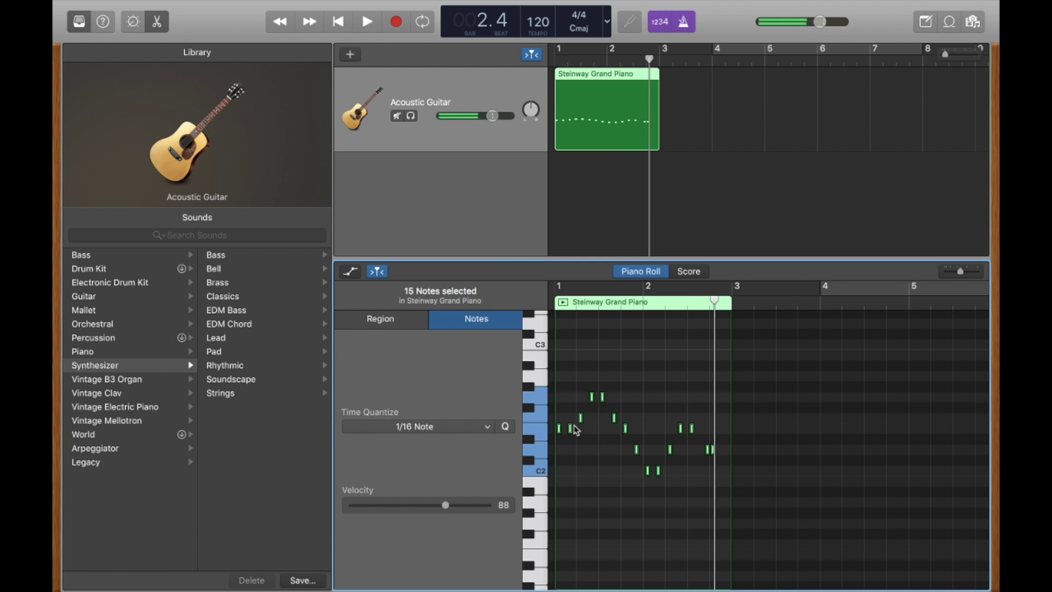
pyautogui.click(571, 431)
pyautogui.moveTo(571, 431); pyautogui.dragTo(572, 400)
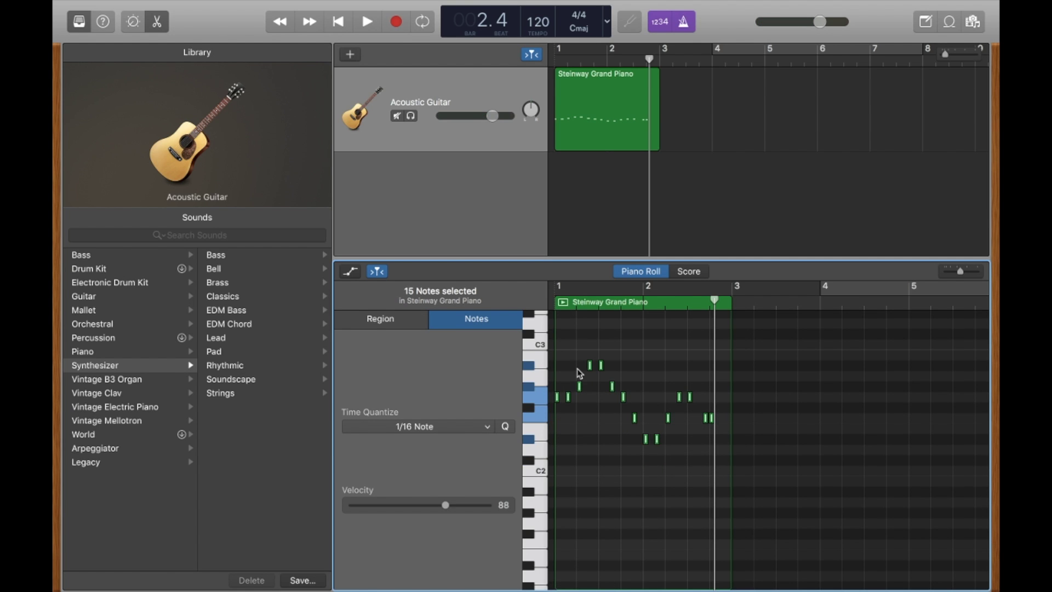
pyautogui.click(591, 411)
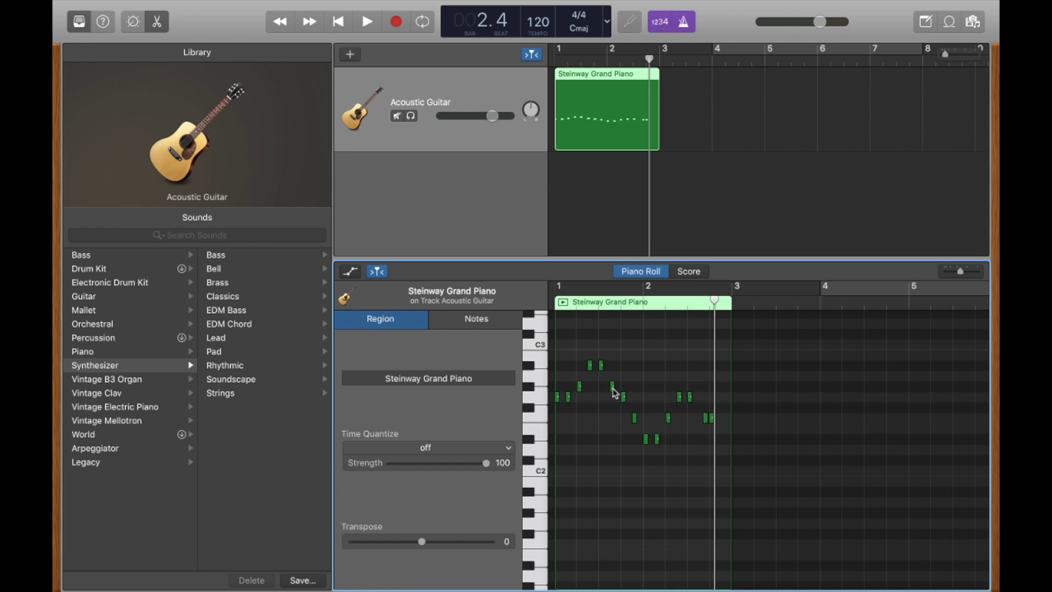
# - Move the sixth note of the melody from G#2 up to B2 and play back the region from bar 1
pyautogui.moveTo(612, 389)
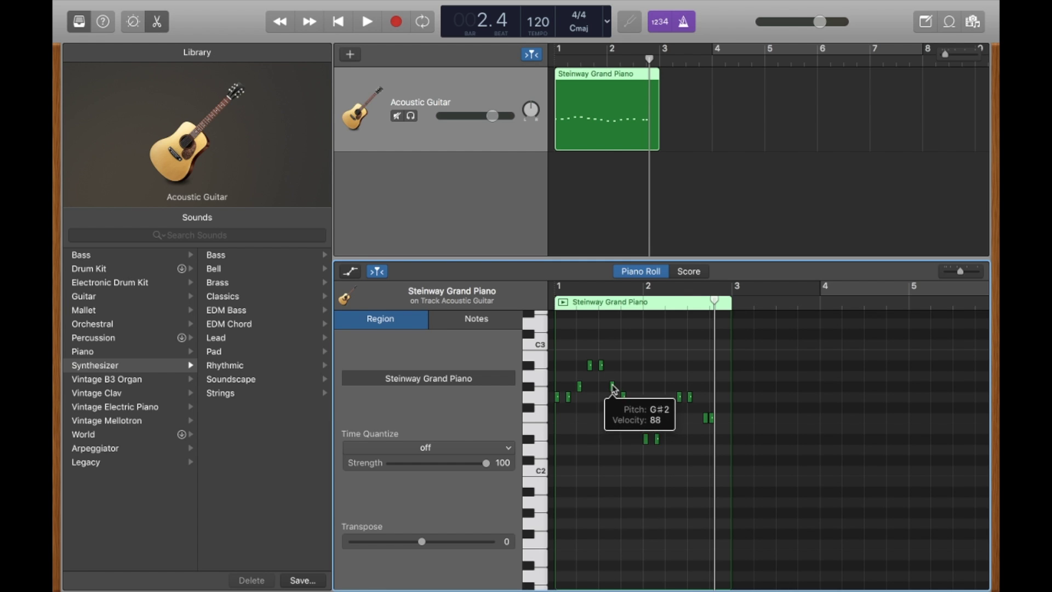
pyautogui.click(613, 387)
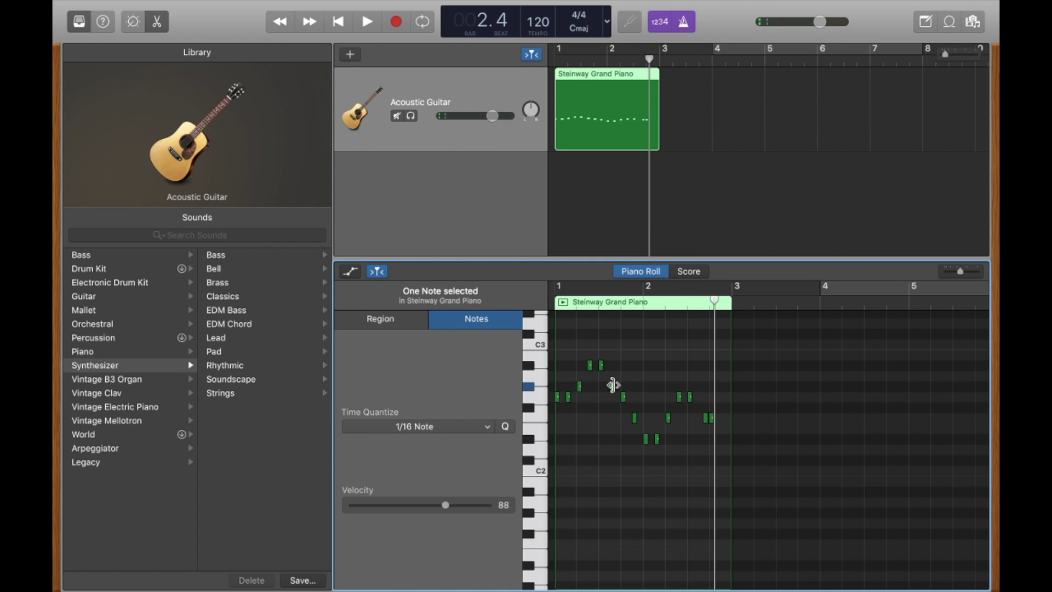
pyautogui.moveTo(614, 388); pyautogui.dragTo(613, 355)
pyautogui.press('Return')
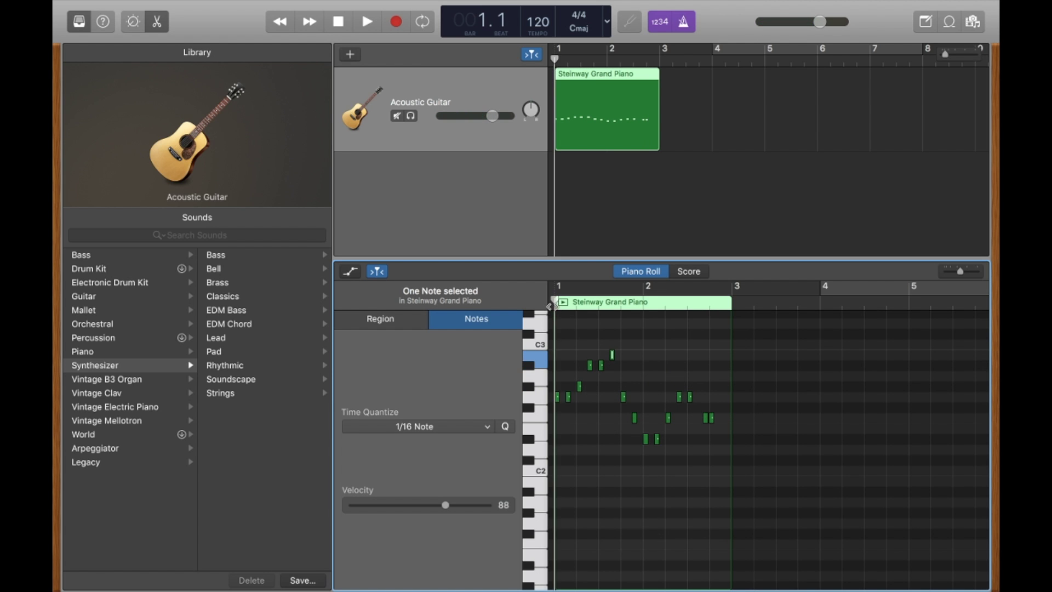
pyautogui.press('space')
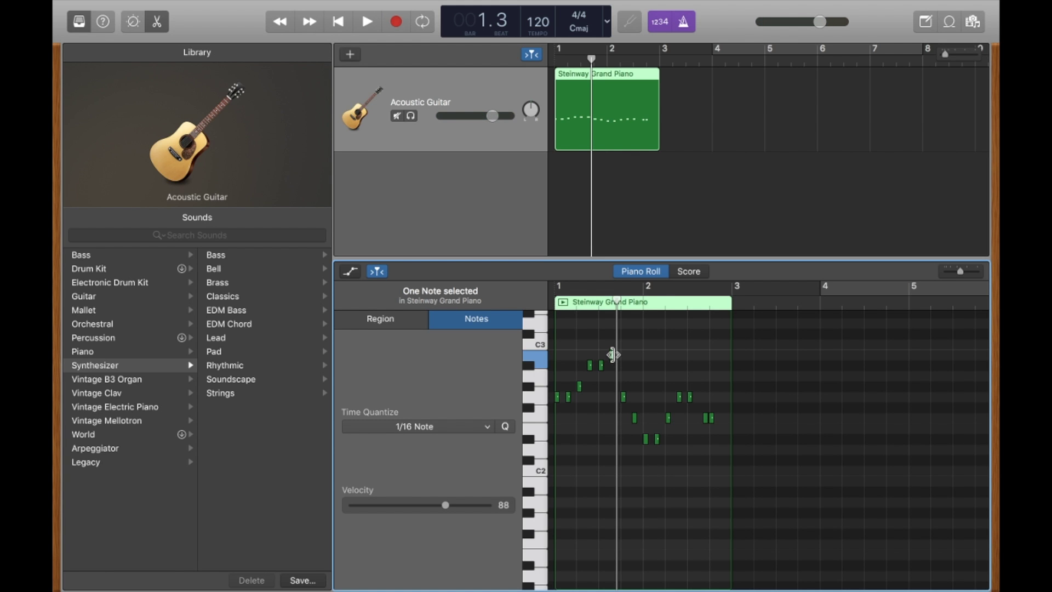
# - Set the velocity of the raised B2 note to 41
pyautogui.moveTo(615, 355)
pyautogui.mouseDown()
pyautogui.moveTo(685, 360)
pyautogui.moveTo(615, 357)
pyautogui.mouseUp()
pyautogui.moveTo(447, 509); pyautogui.dragTo(396, 510)
# - Delete the Steinway Grand Piano region and change the track's sound to the Bluebird drum kit
pyautogui.click(624, 118)
pyautogui.press('Delete')
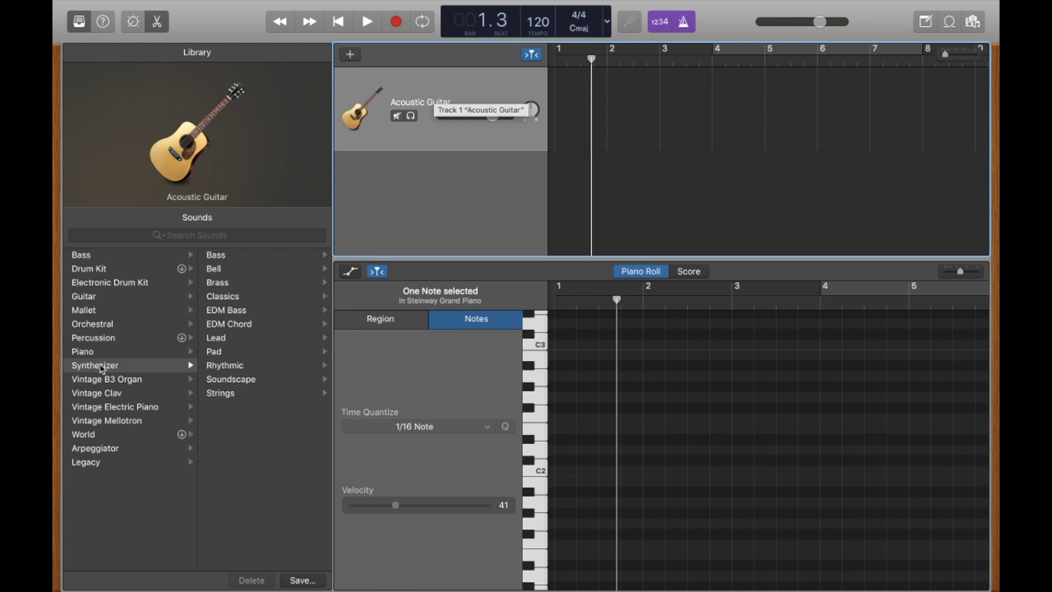
pyautogui.click(166, 270)
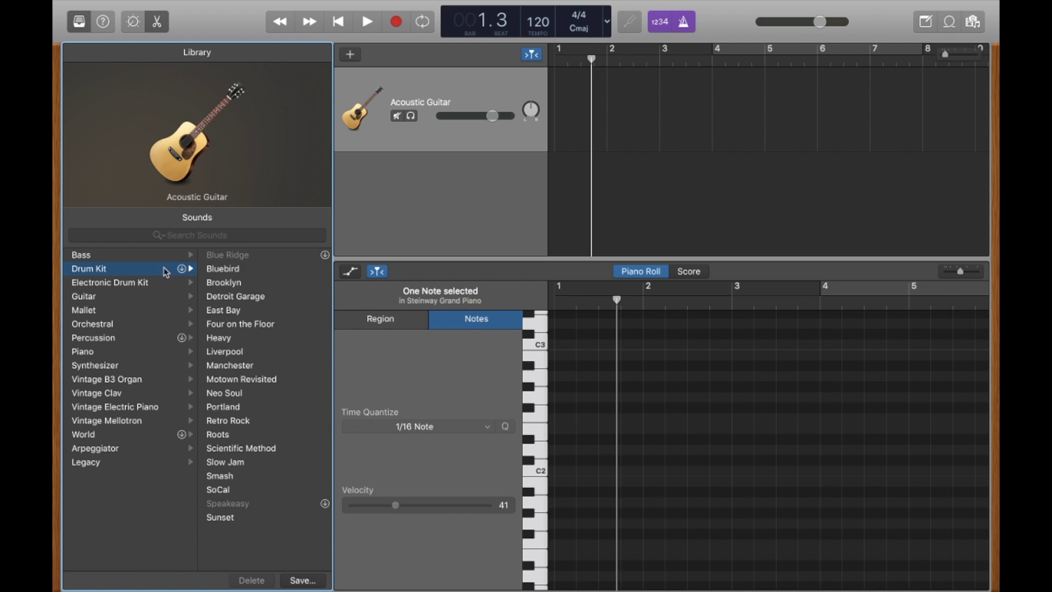
pyautogui.click(246, 269)
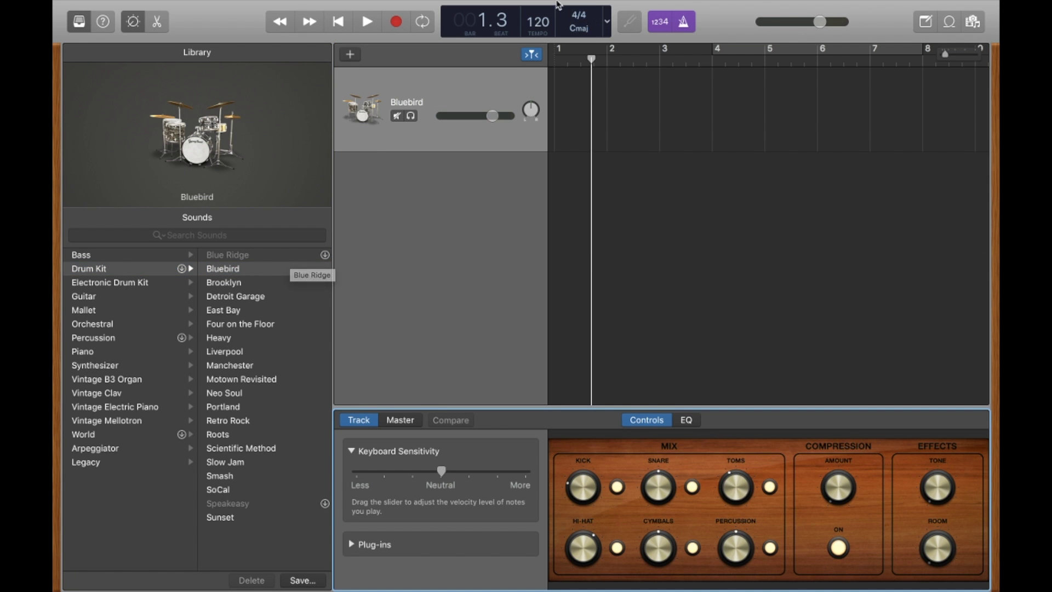
# - Show the Musical Typing keyboard and lower its octave to C1
pyautogui.click(403, 7)
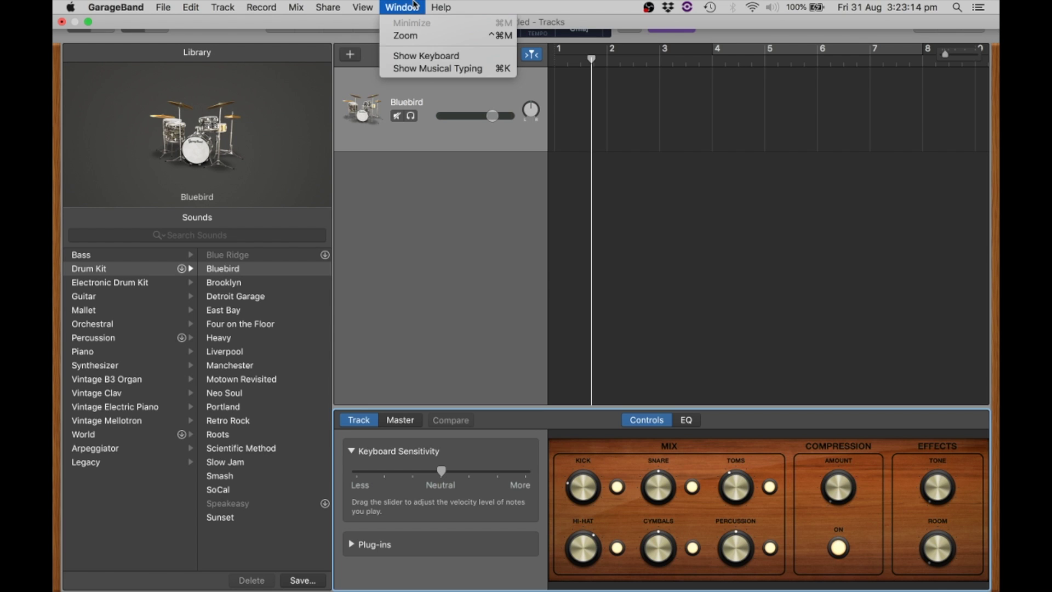
pyautogui.click(428, 69)
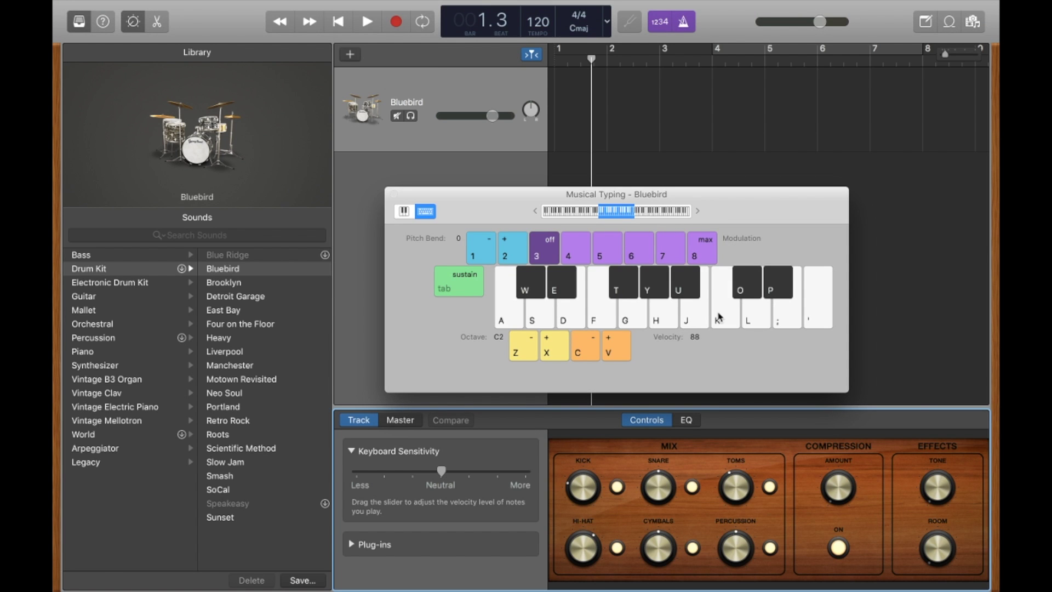
pyautogui.moveTo(728, 205); pyautogui.dragTo(726, 196)
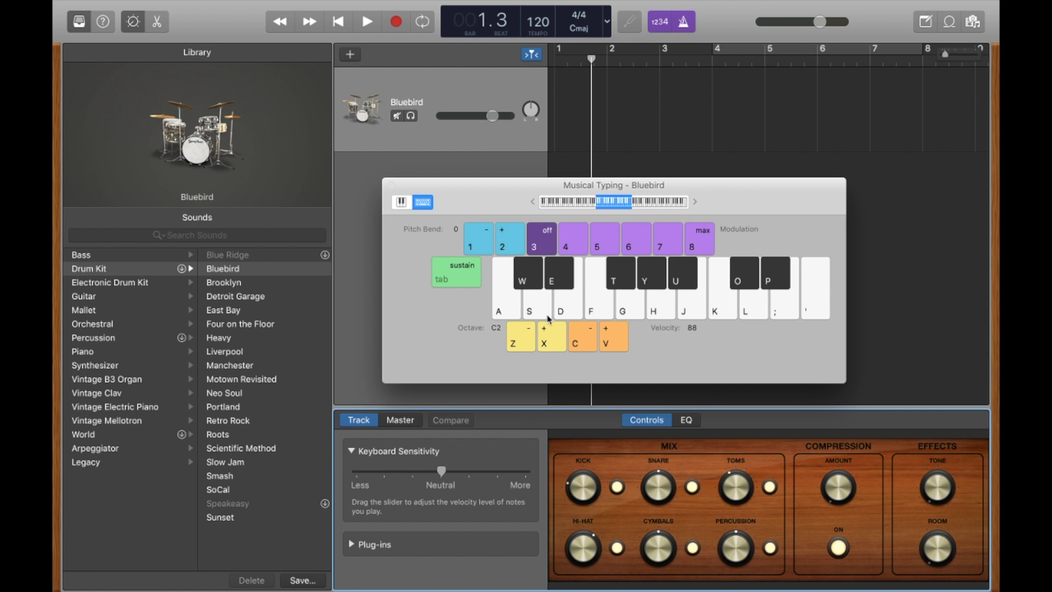
pyautogui.click(510, 313)
pyautogui.click(521, 344)
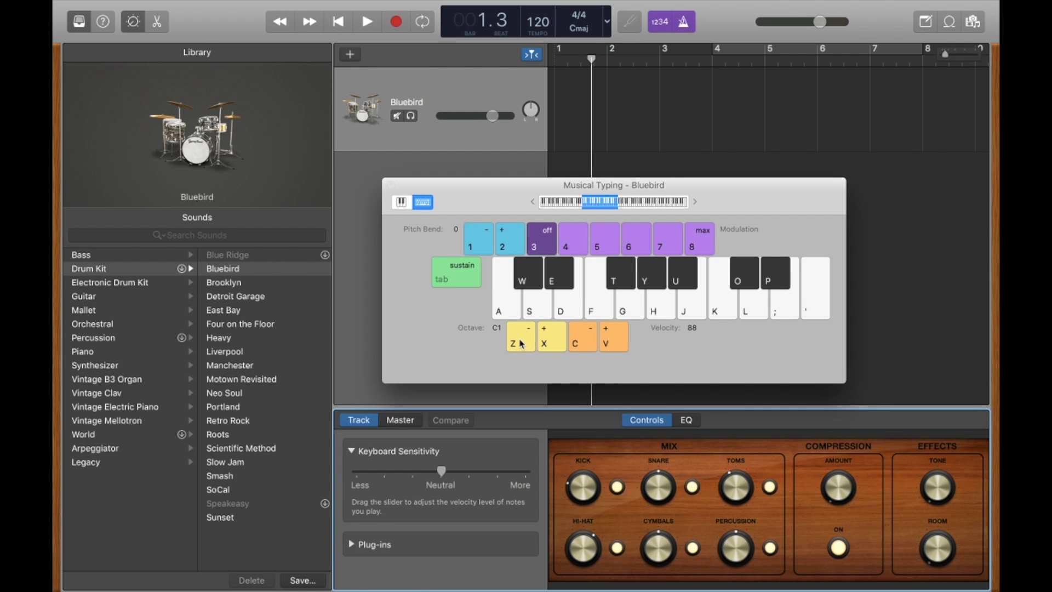
# - Try out the Bluebird kit's drum sounds on the Musical Typing notes A, S, T, U, O and P
pyautogui.press('a')
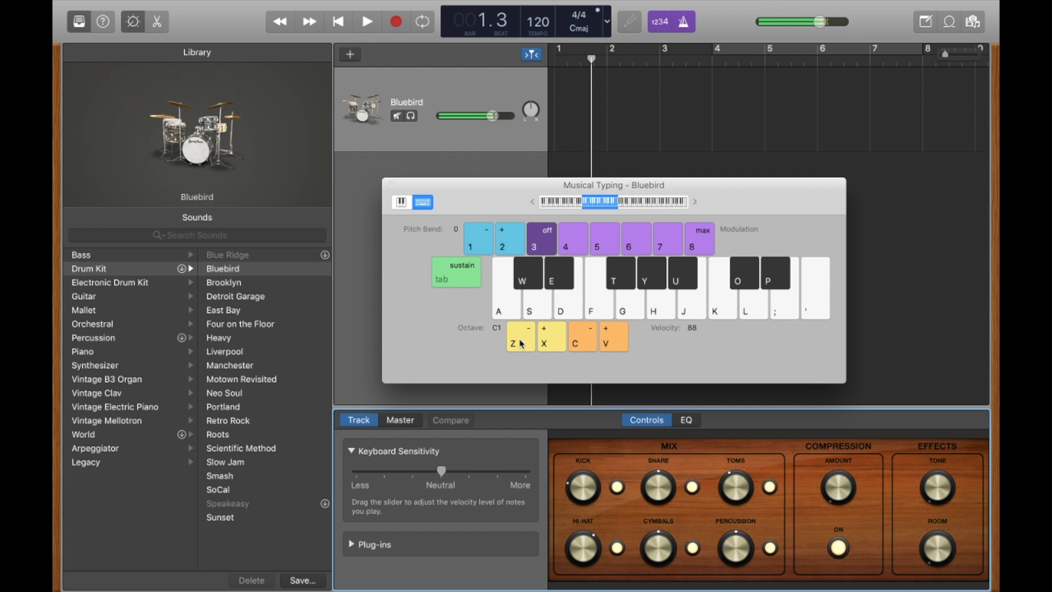
pyautogui.press('s')
pyautogui.press('t')
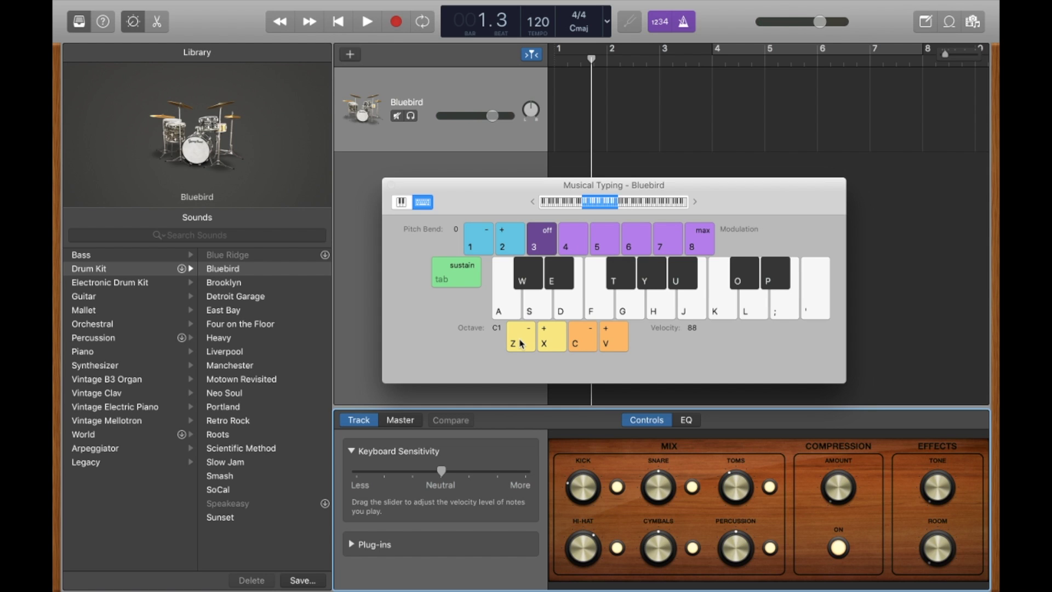
pyautogui.press('u')
pyautogui.press('u')
pyautogui.press('u')
pyautogui.press('o')
pyautogui.press('p')
# - Record a two-bar pattern of 16 evenly spaced hits from bar 1 with the Musical Typing note T
pyautogui.click(556, 60)
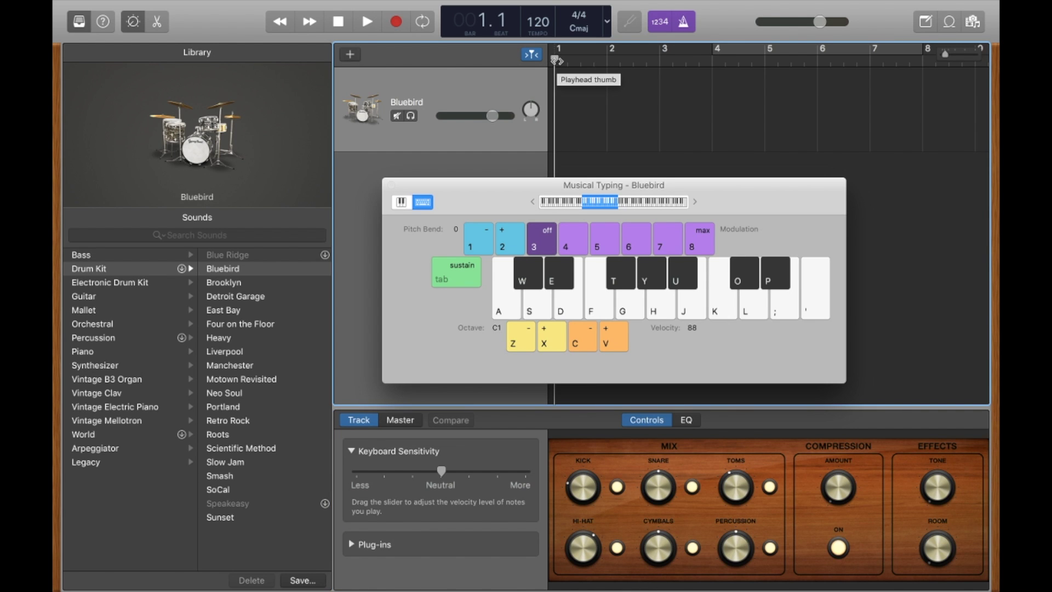
pyautogui.click(396, 23)
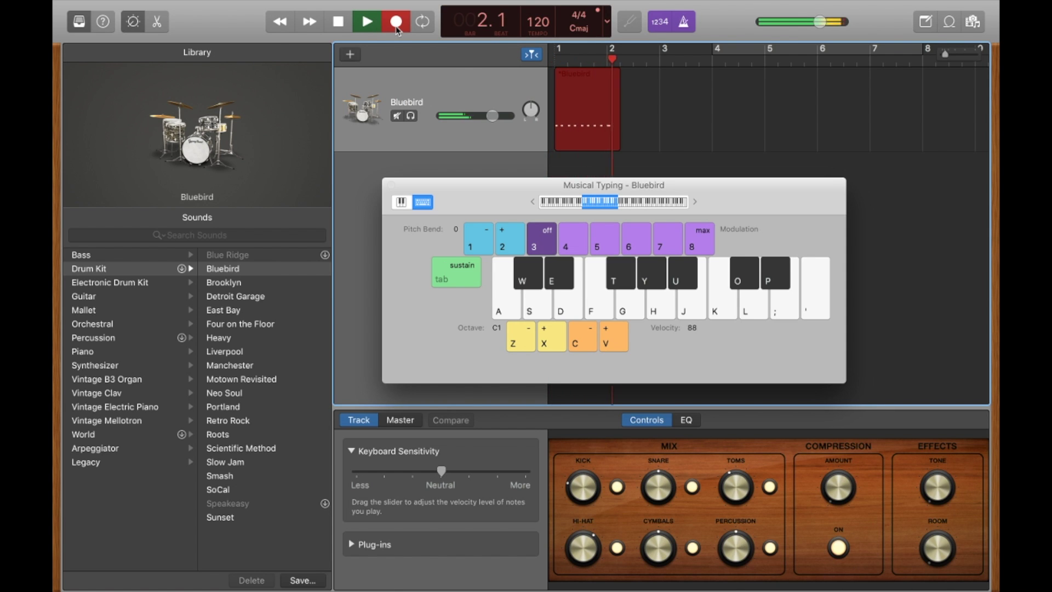
pyautogui.press('space')
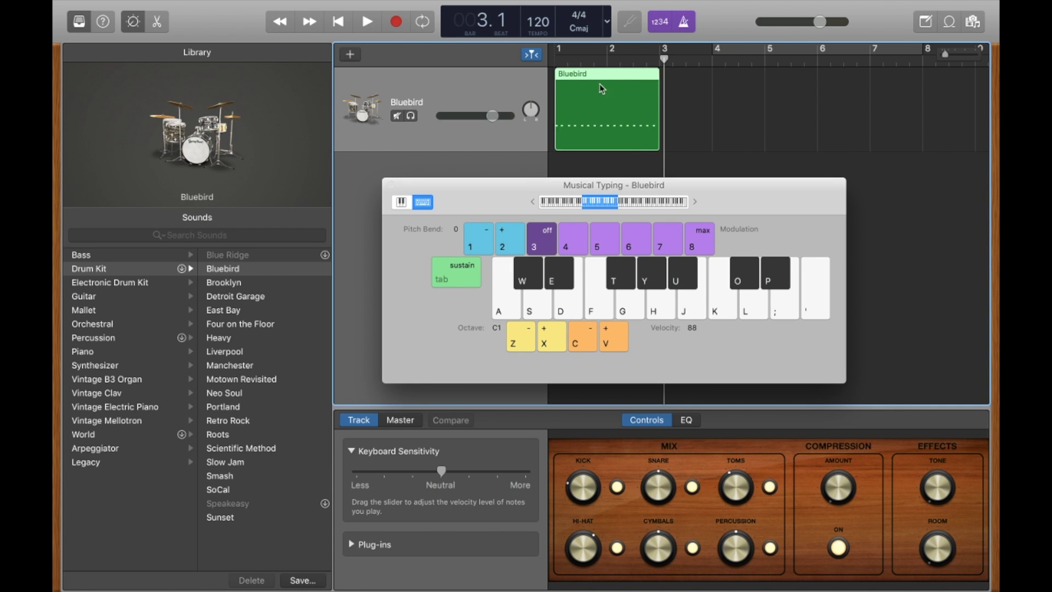
# - Open the Bluebird region in the Piano Roll and quantize all 16 notes to 1/16 Note
pyautogui.click(157, 24)
pyautogui.moveTo(494, 184); pyautogui.dragTo(166, 13)
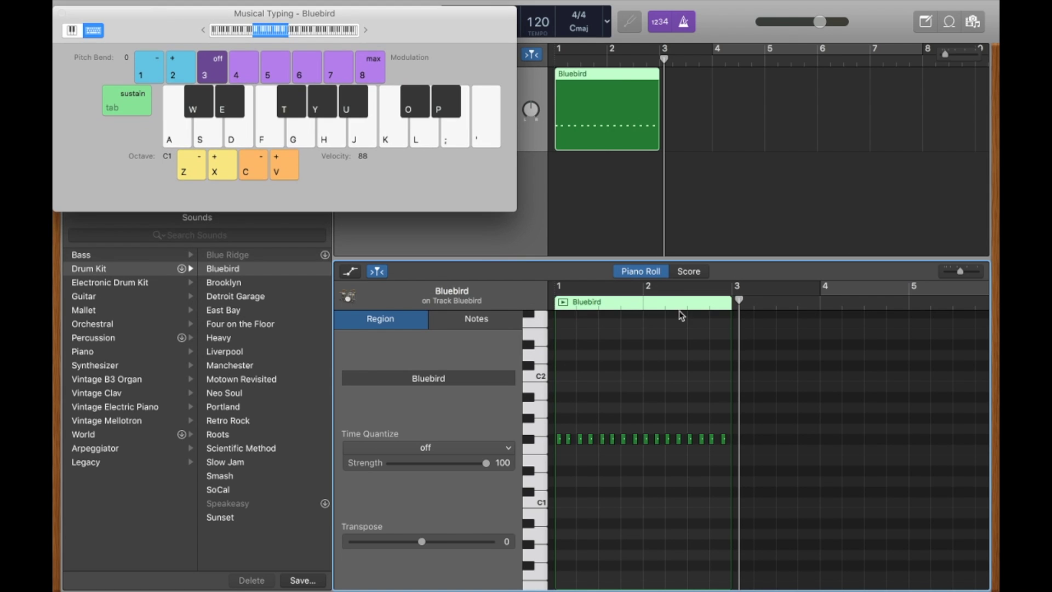
pyautogui.moveTo(748, 475); pyautogui.dragTo(554, 413)
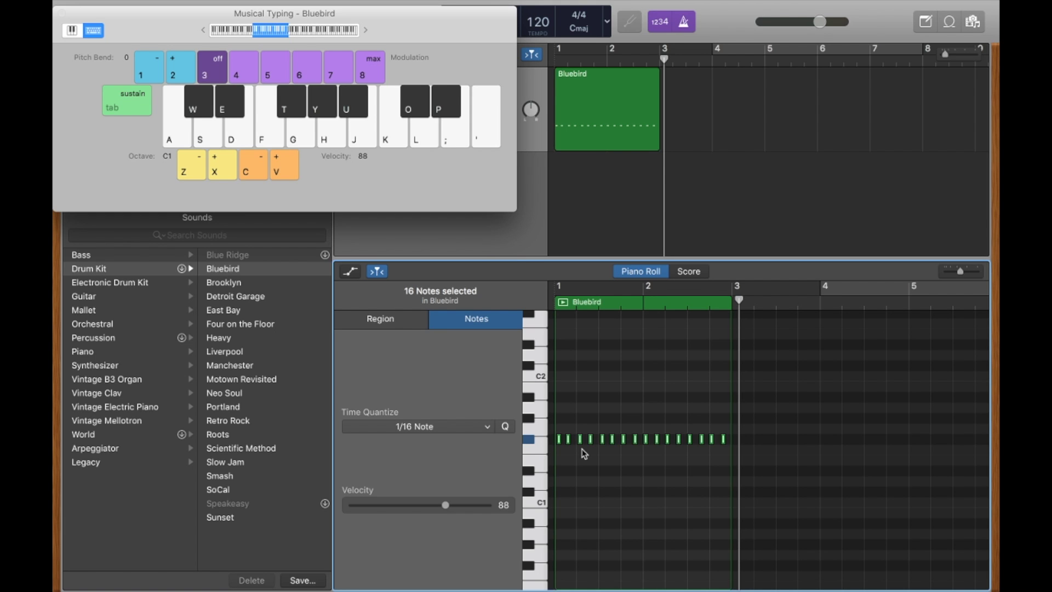
pyautogui.click(505, 426)
# - Play back the quantized drum pattern from bar 1 and stop it near the end of bar 2
pyautogui.click(555, 305)
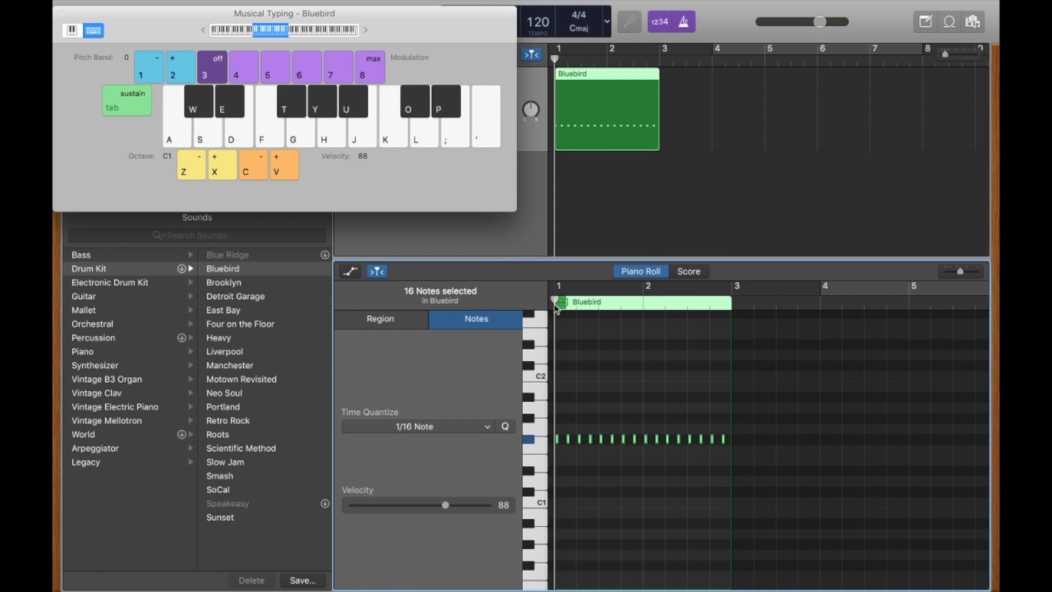
pyautogui.press('space')
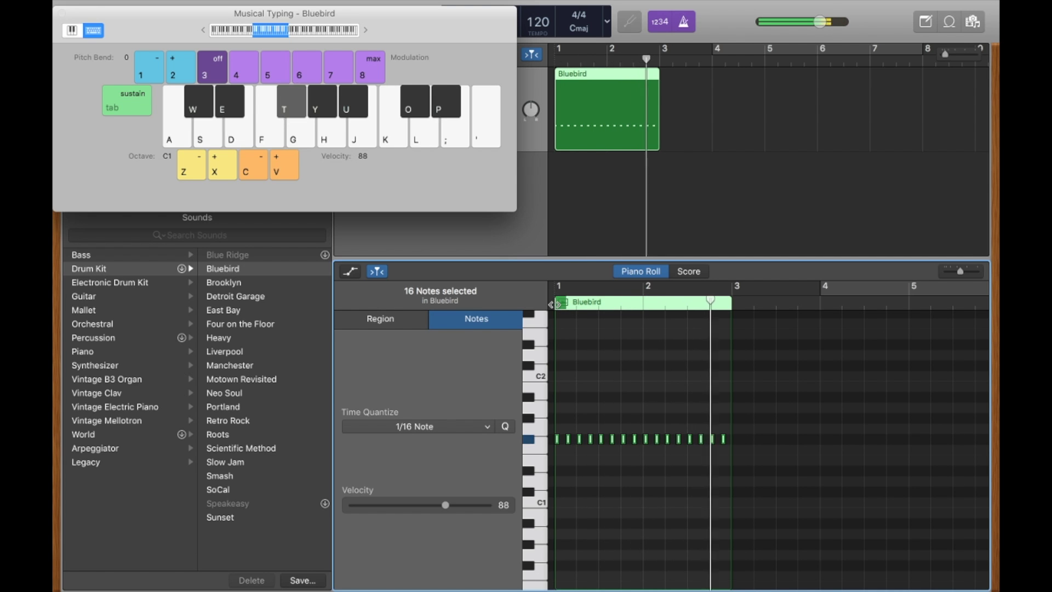
pyautogui.press('space')
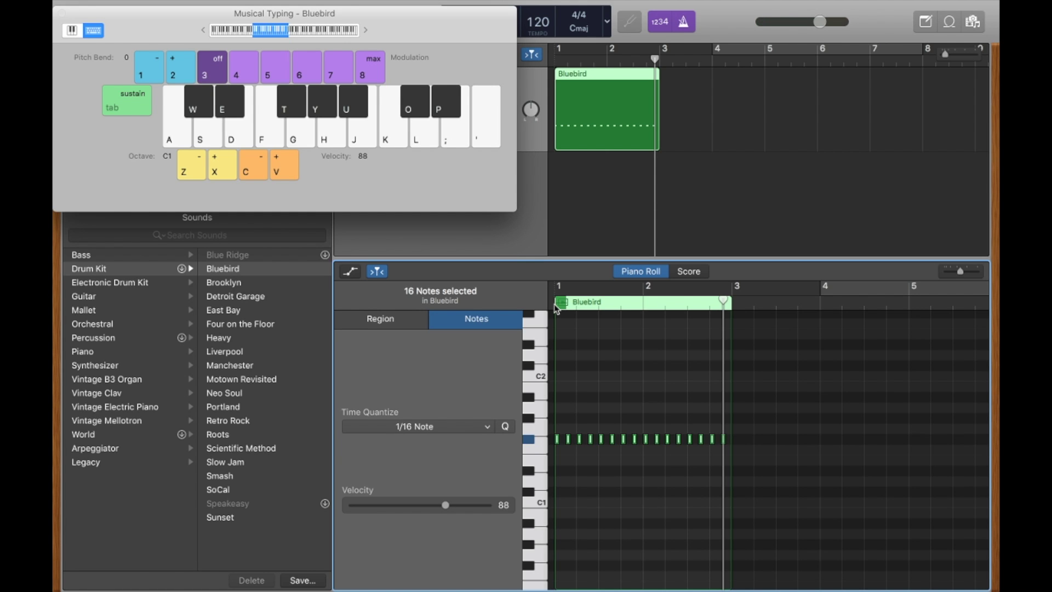
# - Record six hits of the Musical Typing note A (C1) from bar 1 over the existing two-bar Bluebird pattern
pyautogui.moveTo(402, 29); pyautogui.dragTo(804, 280)
pyautogui.click(554, 62)
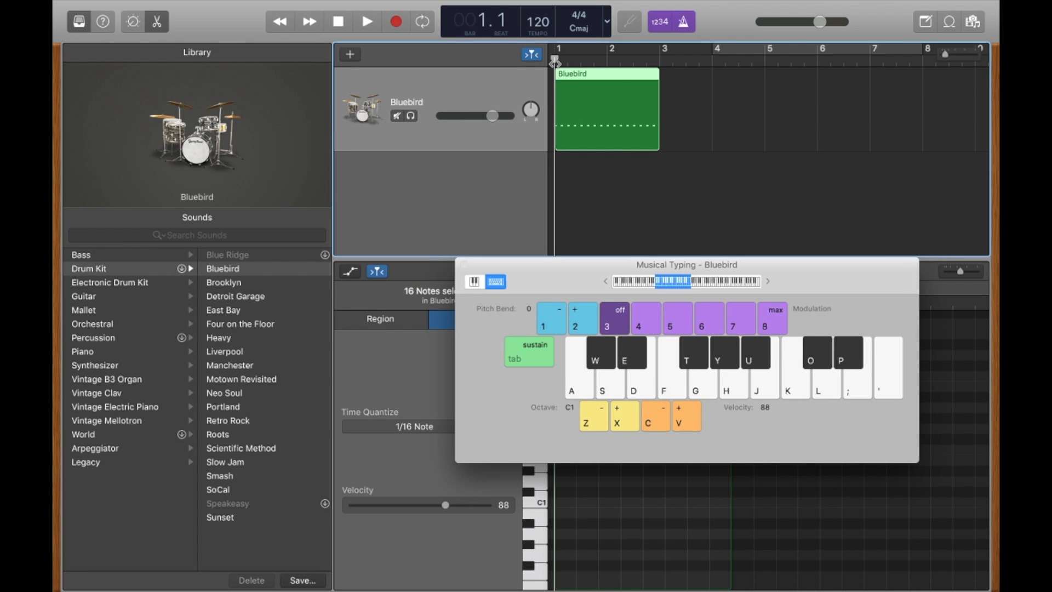
pyautogui.click(395, 22)
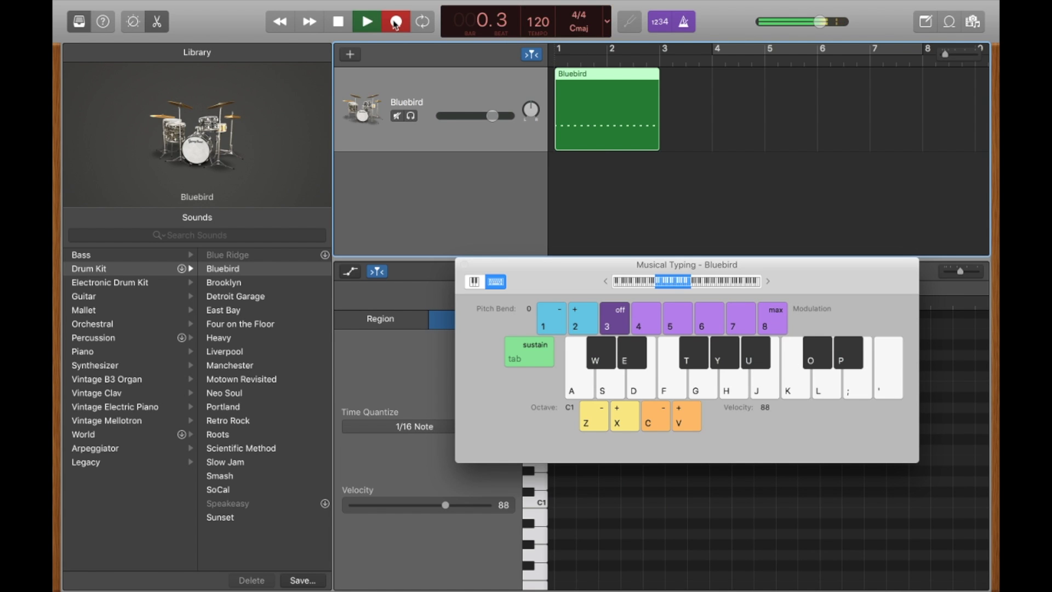
pyautogui.press('t')
pyautogui.press('a')
pyautogui.press('t')
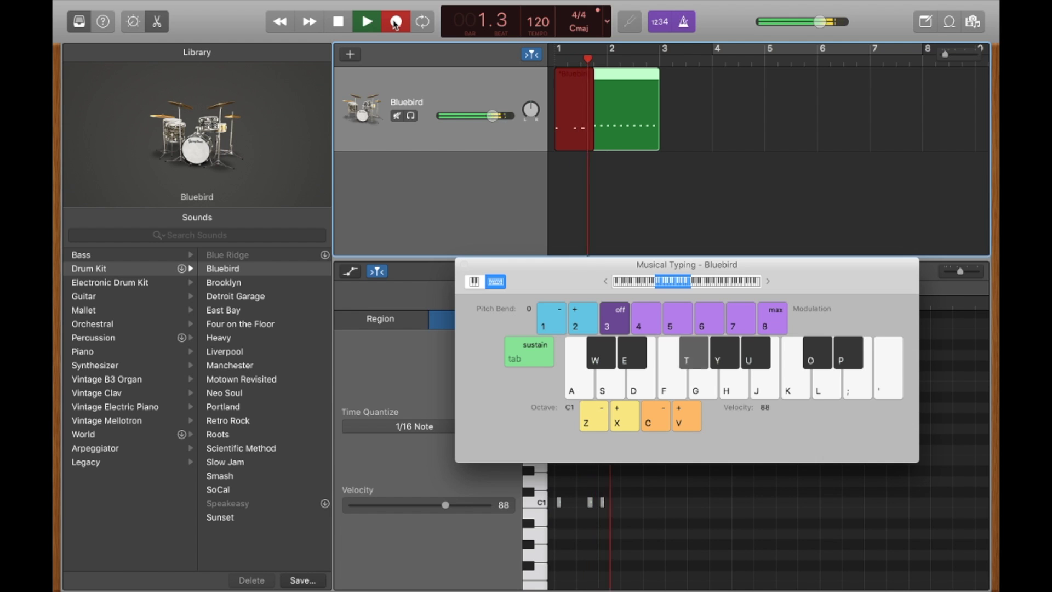
pyautogui.press('t')
pyautogui.press('a')
pyautogui.press('t')
pyautogui.press('a')
pyautogui.press('t')
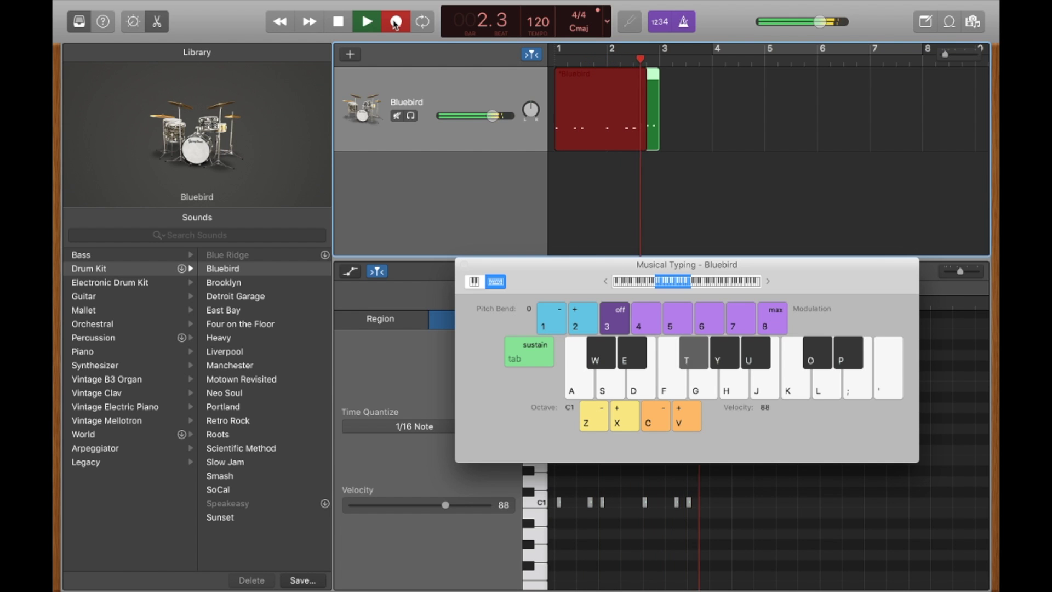
pyautogui.press('t')
pyautogui.press('space')
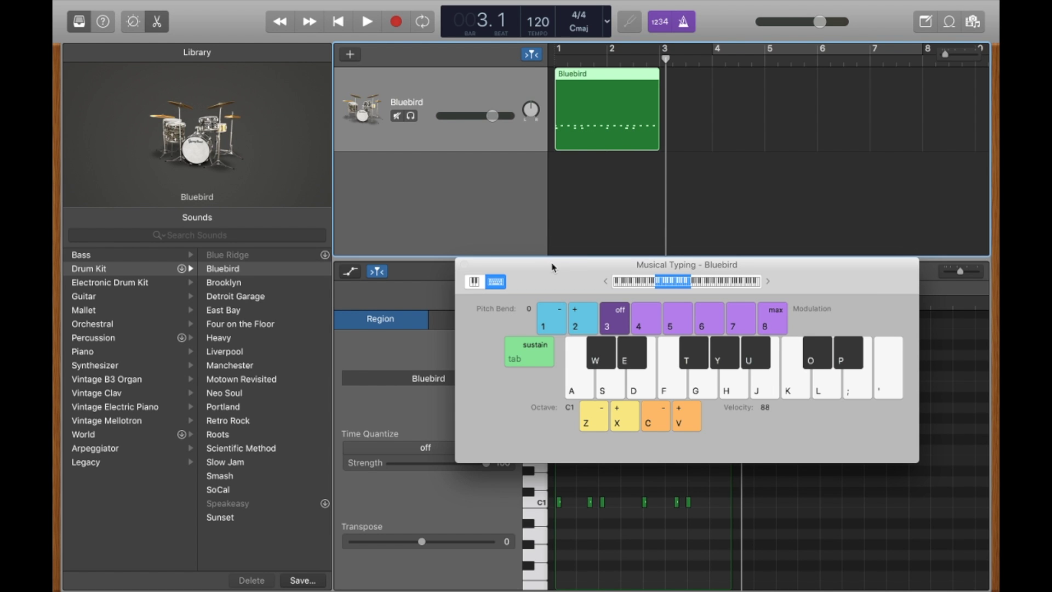
# - Move the Musical Typing window clear of the Piano Roll and quantize the six C1 notes to 1/16 Note
pyautogui.moveTo(551, 288); pyautogui.dragTo(186, 75)
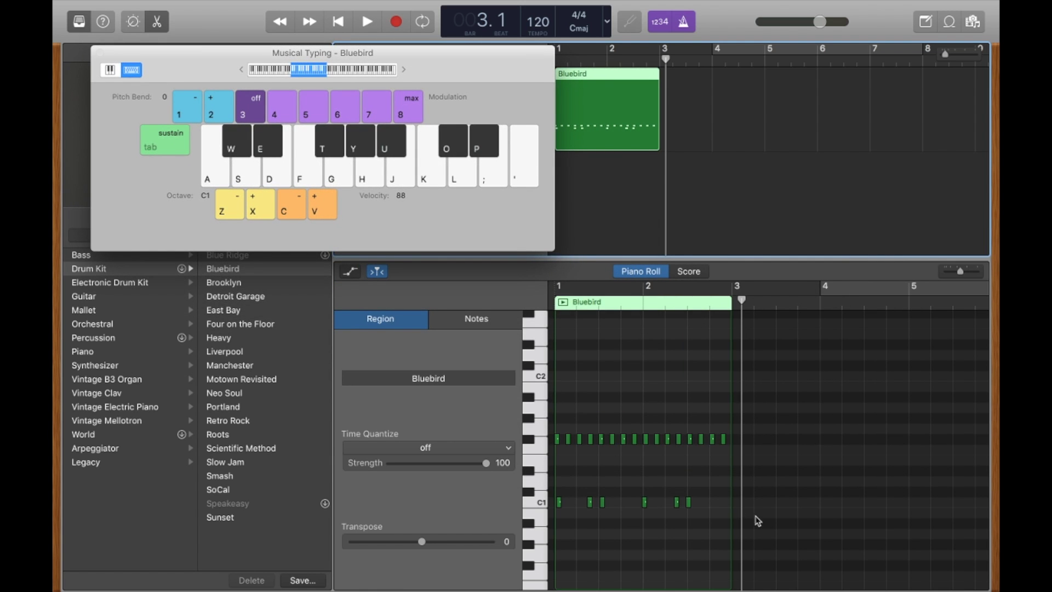
pyautogui.moveTo(776, 522); pyautogui.dragTo(558, 488)
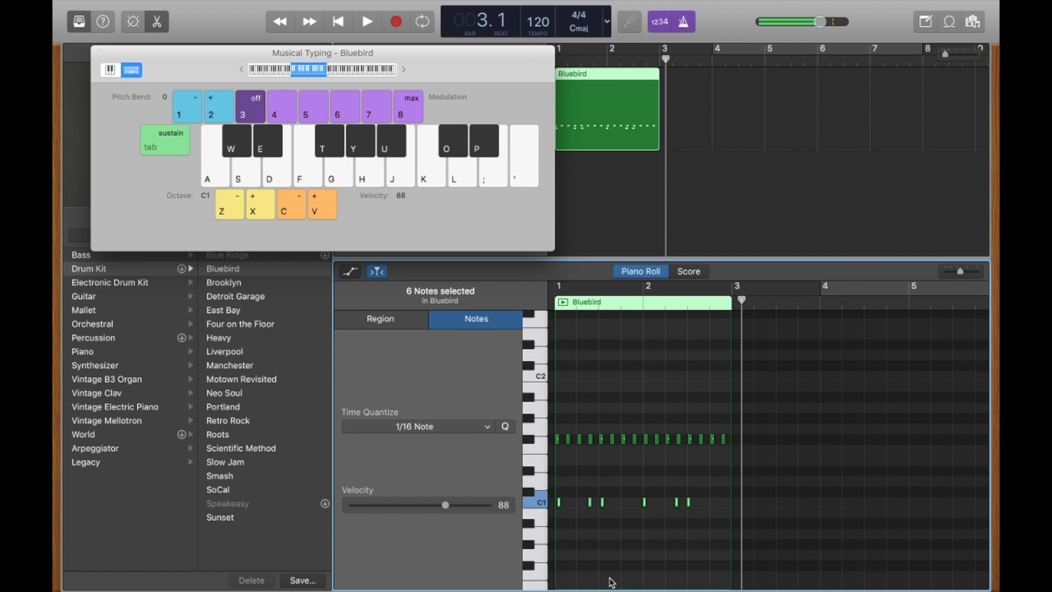
pyautogui.click(505, 426)
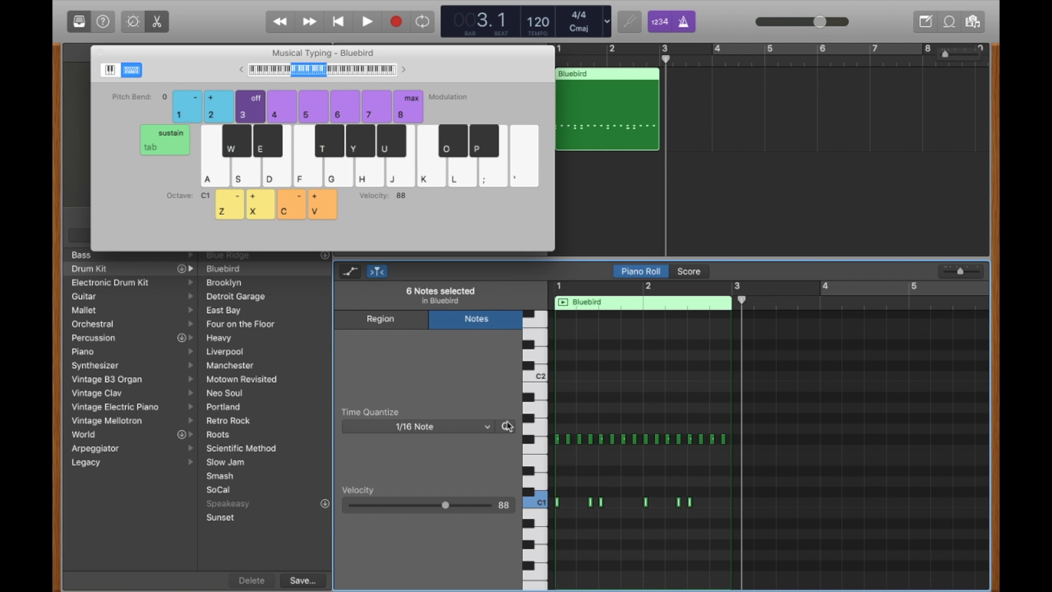
# - Move the Musical Typing window off the track area and play the pattern from bar 1 to the end of bar 2
pyautogui.moveTo(507, 66); pyautogui.dragTo(414, 217)
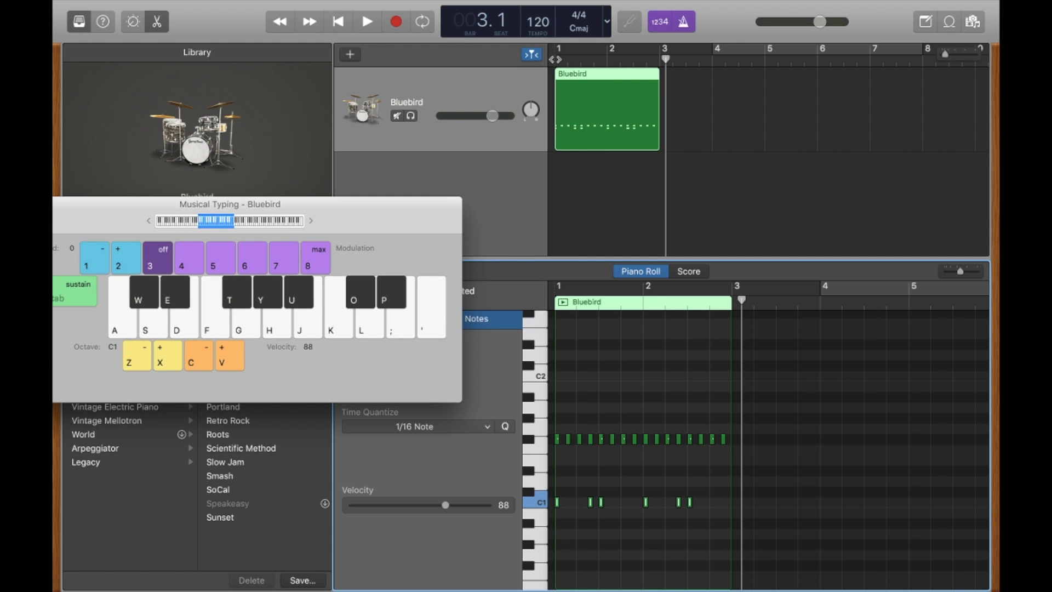
pyautogui.click(552, 61)
pyautogui.press('space')
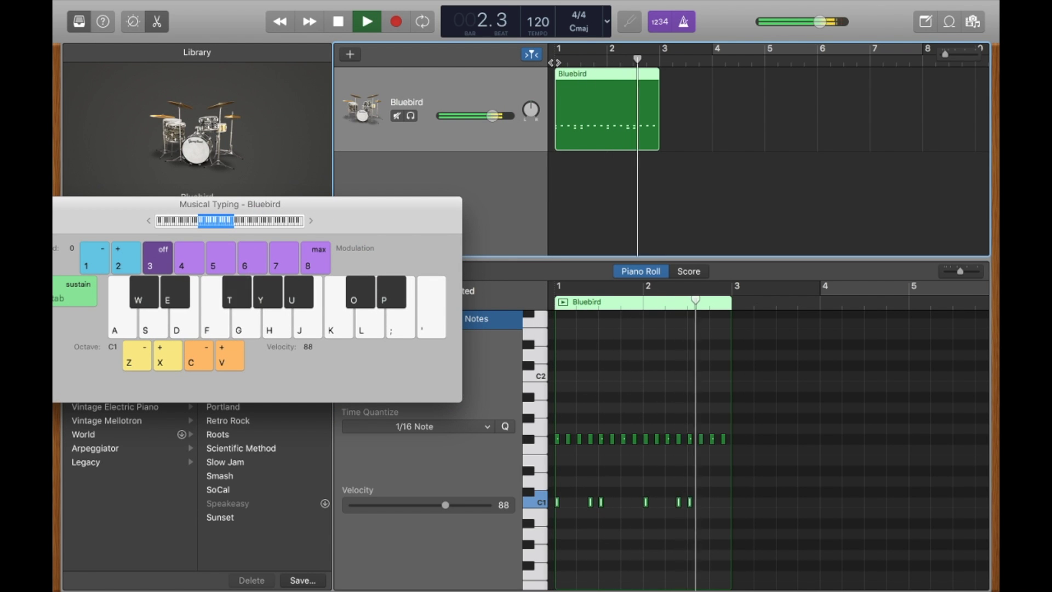
pyautogui.press('space')
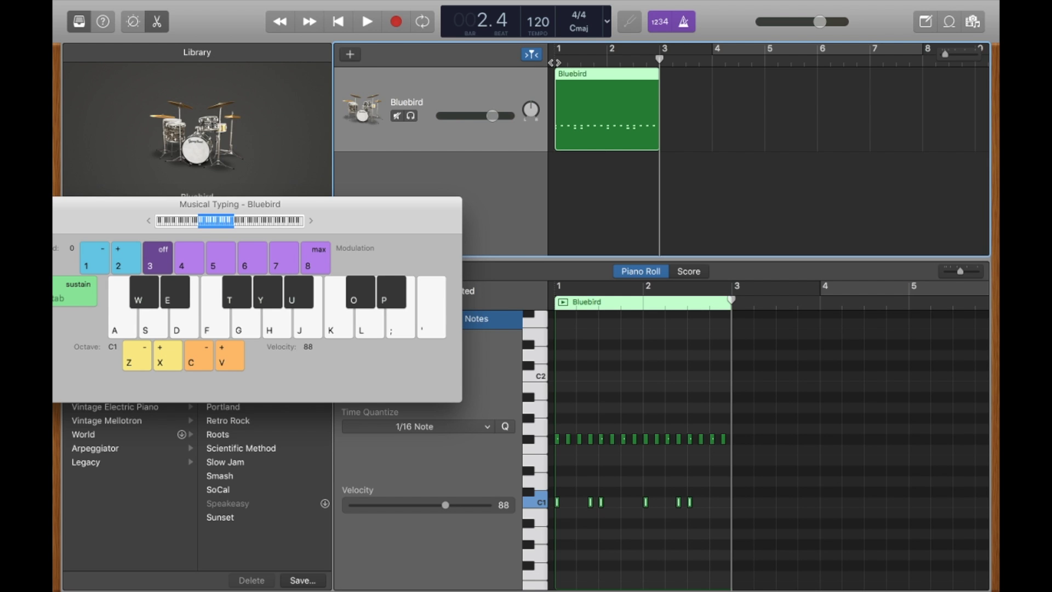
# - Record four hits of the Musical Typing note S (D1) from bar 1 over the existing two-bar Bluebird pattern
pyautogui.click(554, 62)
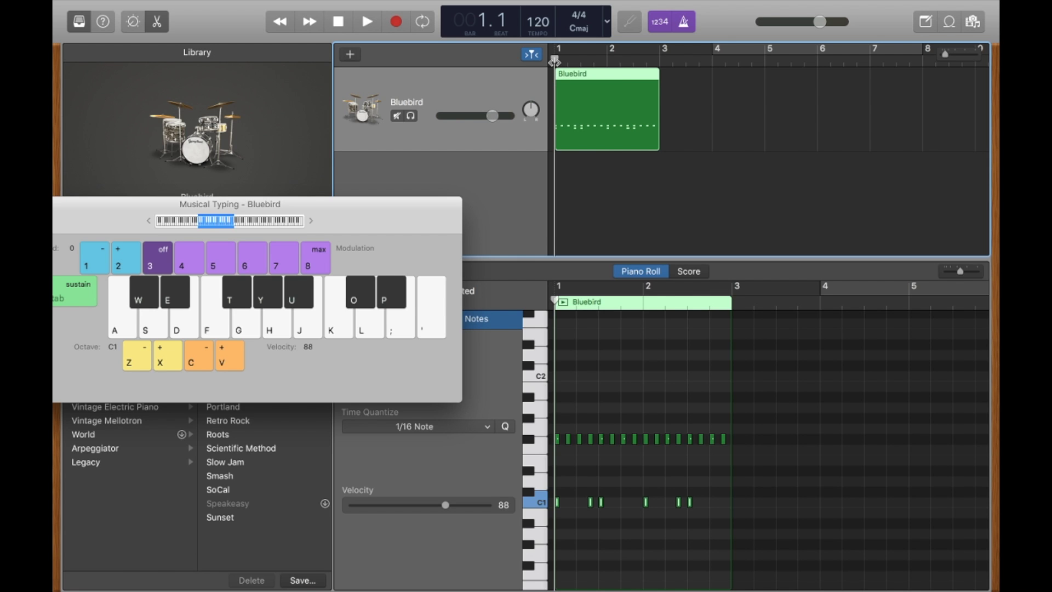
pyautogui.press('r')
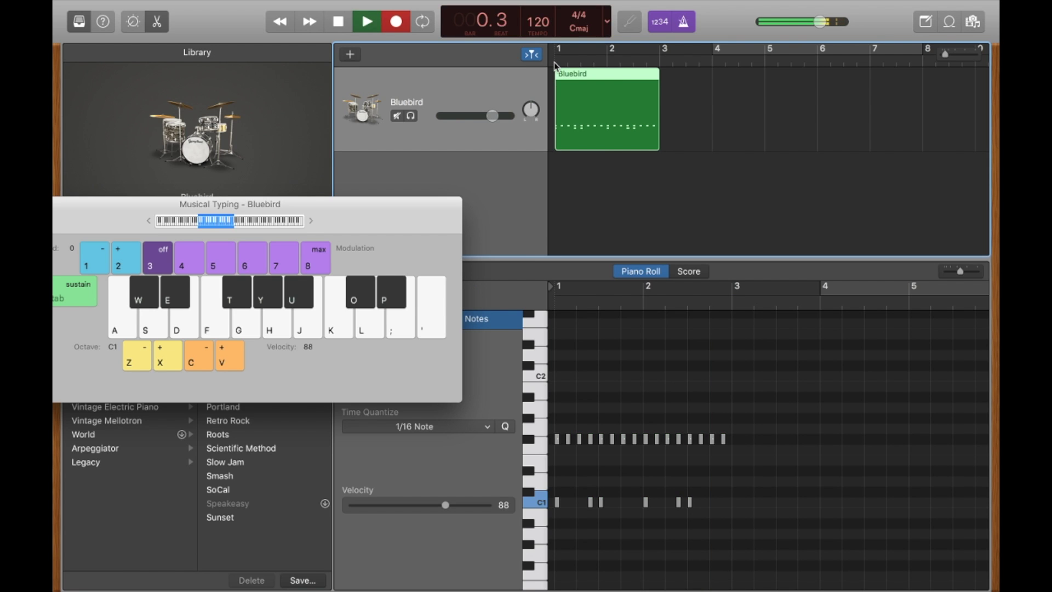
pyautogui.press('s')
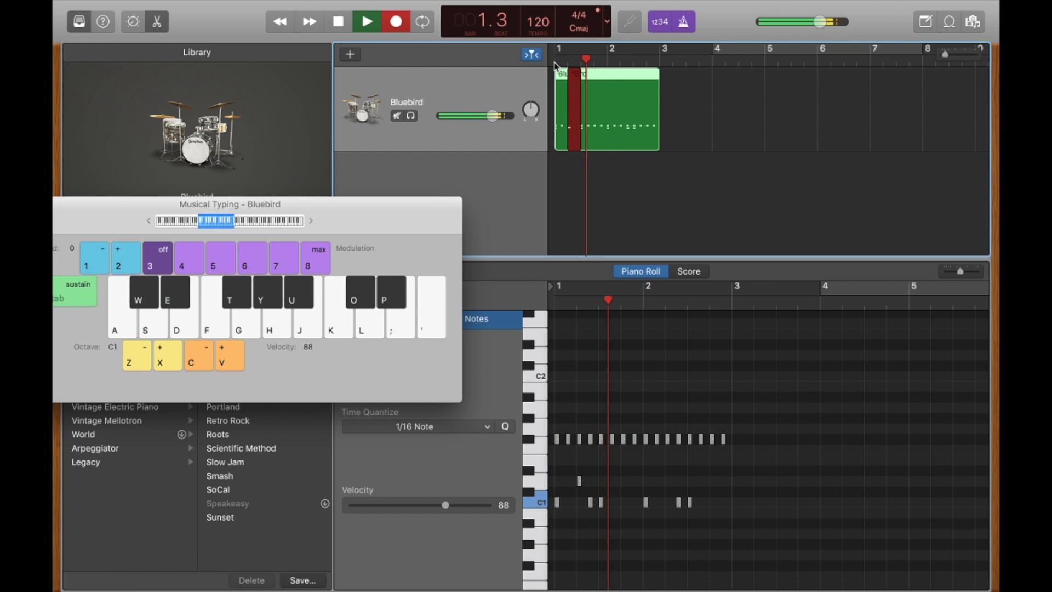
pyautogui.press('s')
pyautogui.press('s')
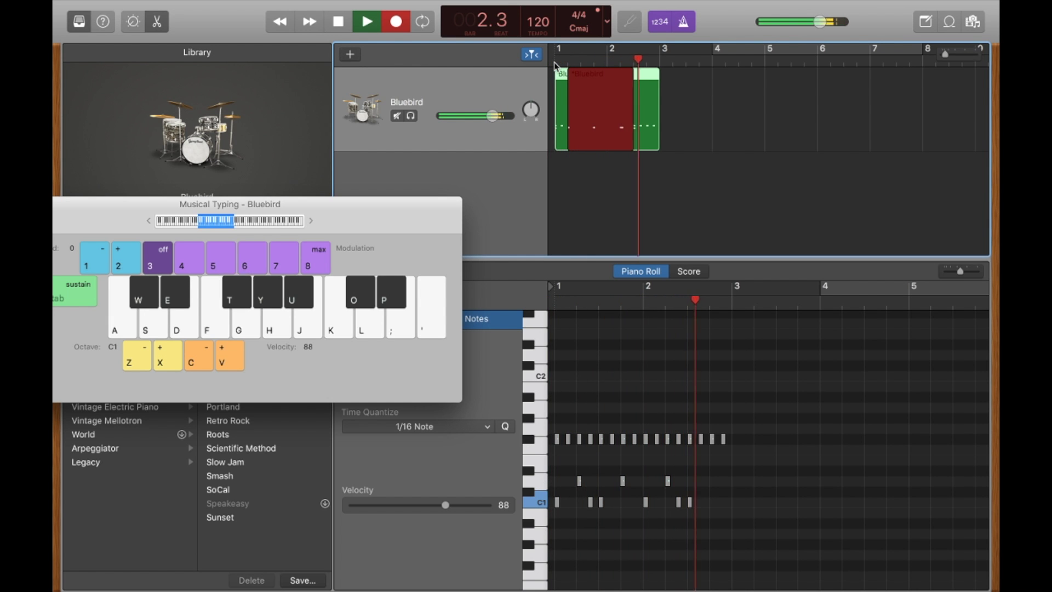
pyautogui.press('s')
pyautogui.press('space')
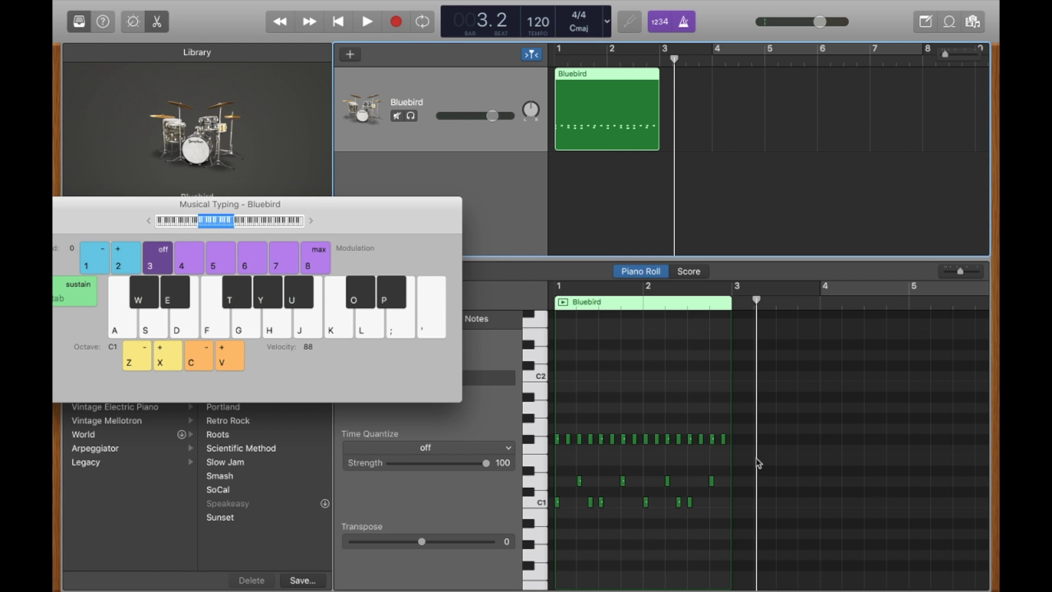
# - Select the four D1 notes in the Piano Roll and quantize them to 1/16 Note
pyautogui.click(756, 473)
pyautogui.moveTo(756, 473); pyautogui.dragTo(576, 485)
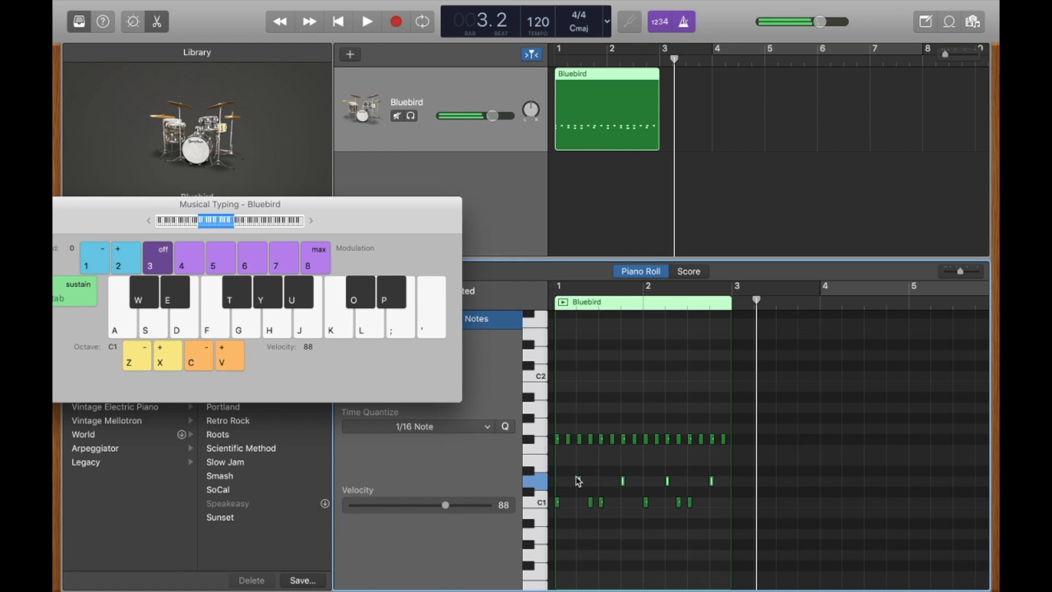
pyautogui.click(504, 427)
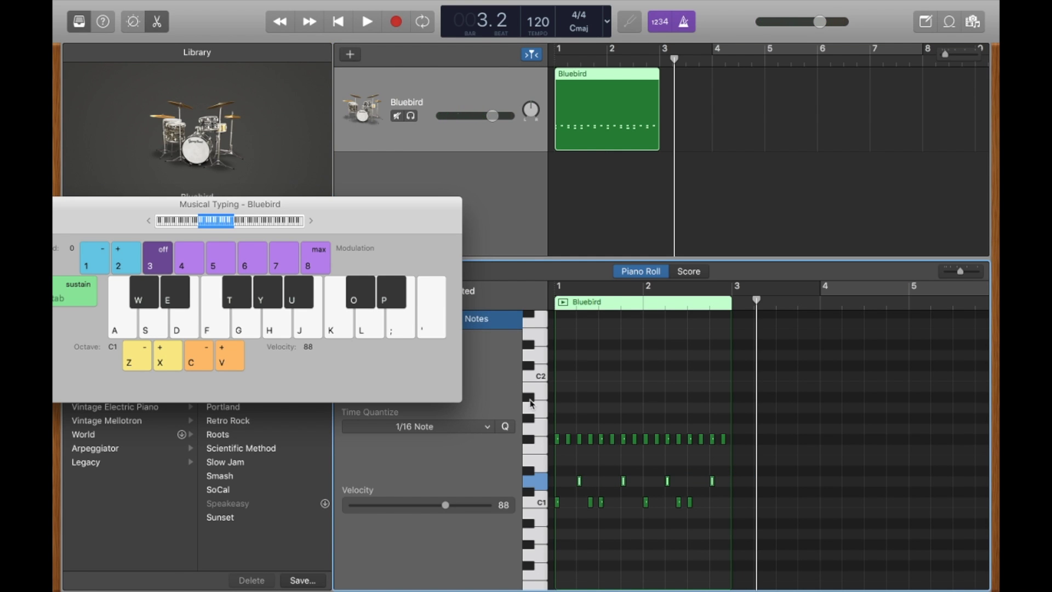
# - Play back the three-layer drum pattern from bar 1 and stop it near the end of bar 2
pyautogui.click(553, 61)
pyautogui.press('space')
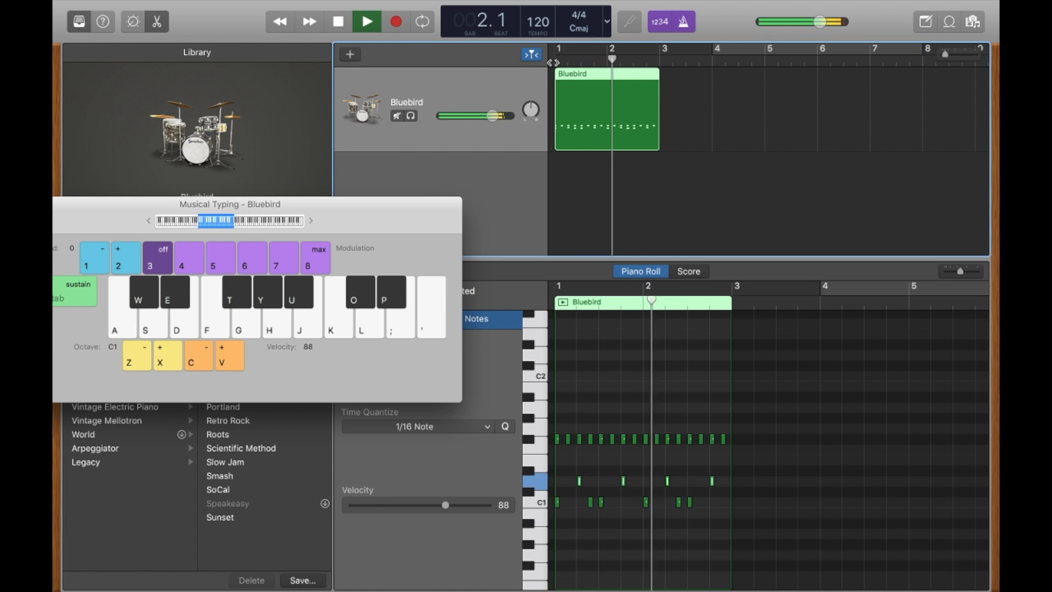
pyautogui.press('space')
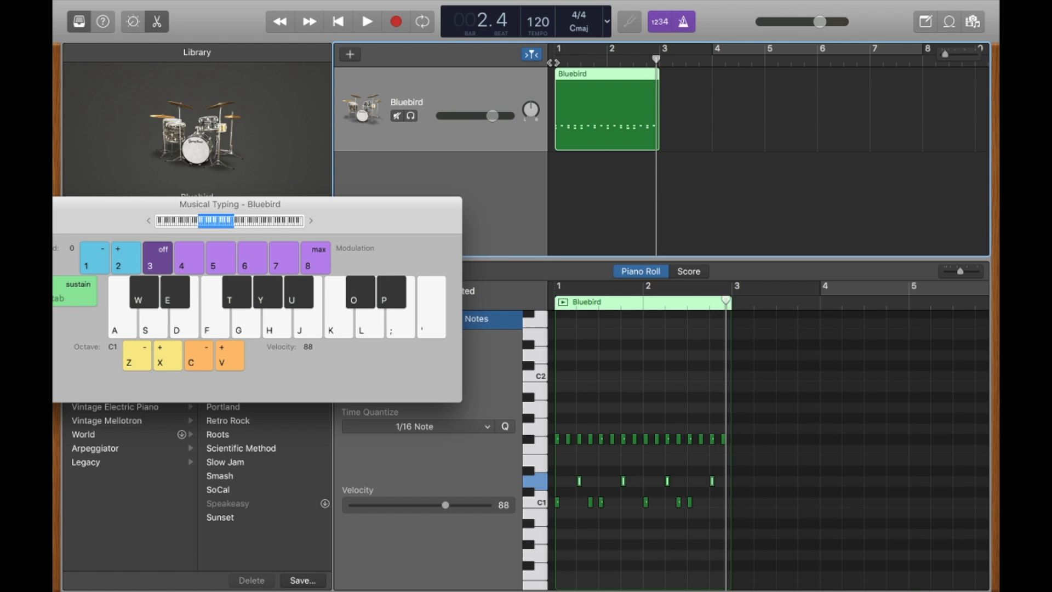
# - Try looping the Bluebird region to 4.4.1.1, undo the loop, and move the region along its track and back to bar 1
pyautogui.moveTo(659, 77); pyautogui.dragTo(759, 81)
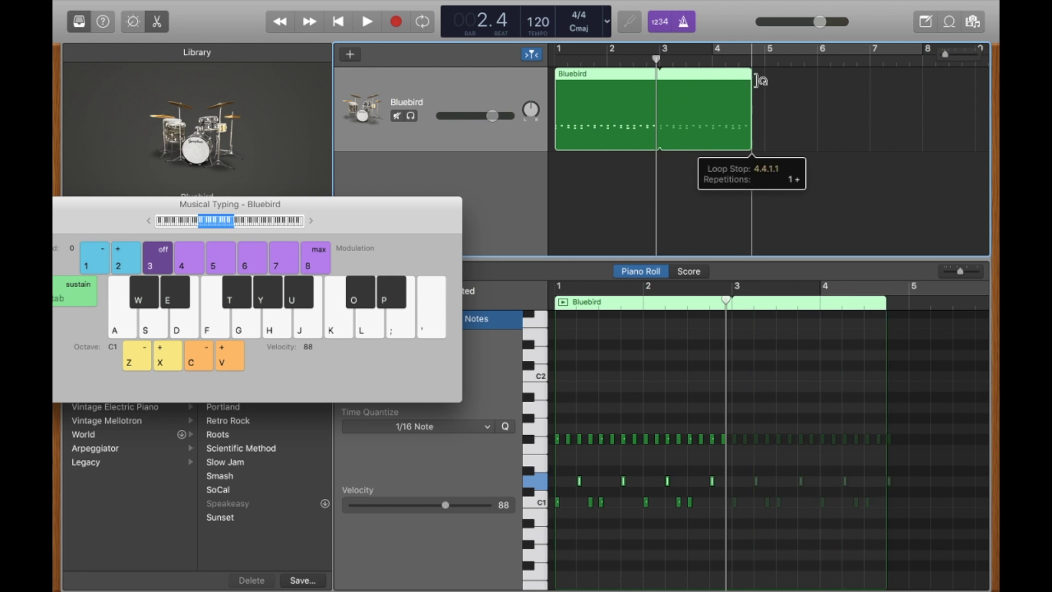
pyautogui.press('super+z')
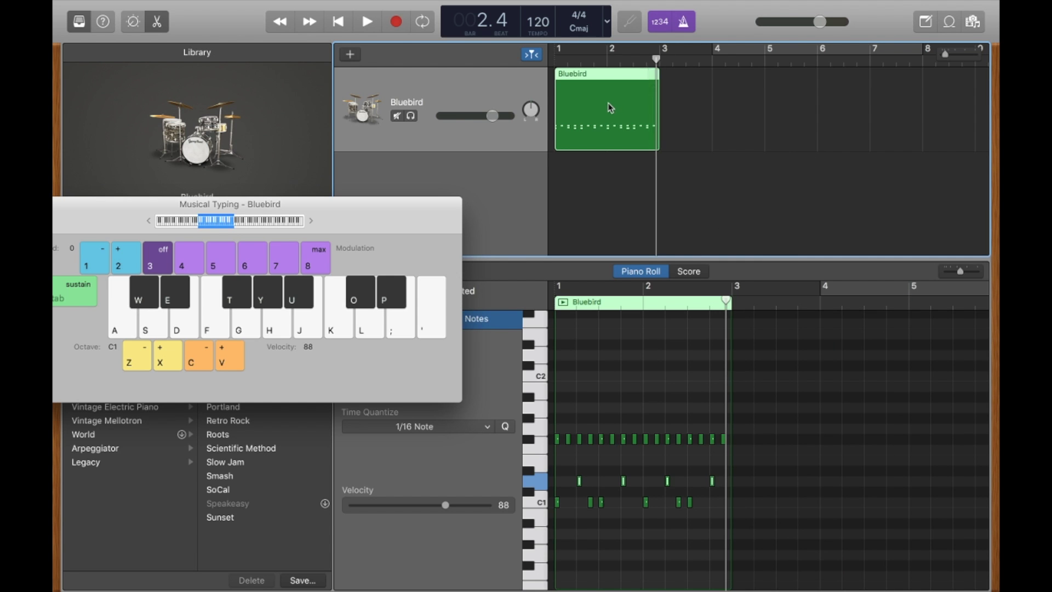
pyautogui.moveTo(609, 106)
pyautogui.mouseDown()
pyautogui.moveTo(820, 102)
pyautogui.moveTo(610, 103)
pyautogui.mouseUp()
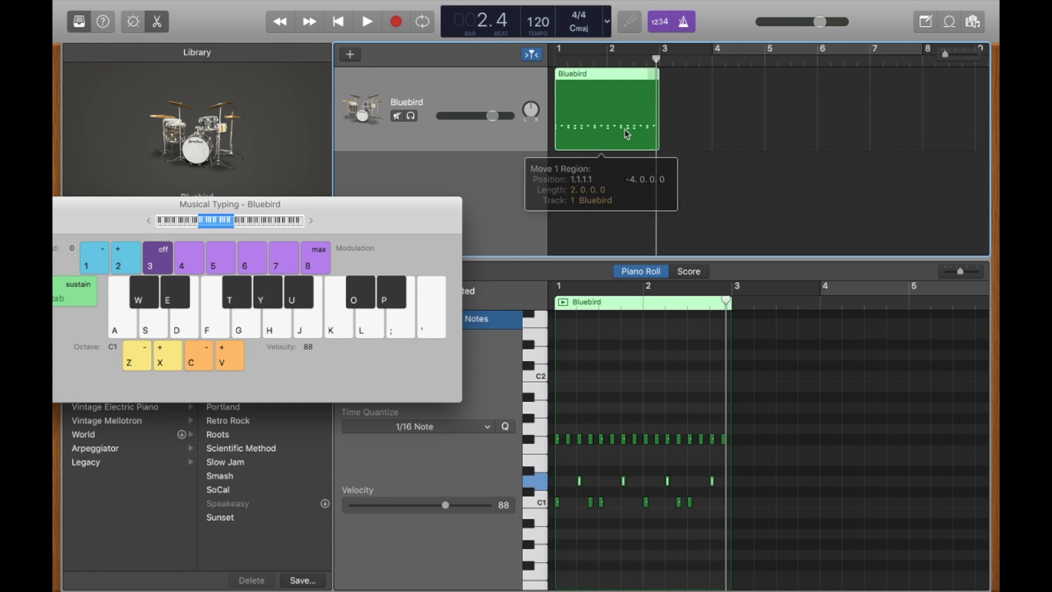
# - Select all notes of the Bluebird region in the Piano Roll and set their velocity to 127
pyautogui.click(623, 499)
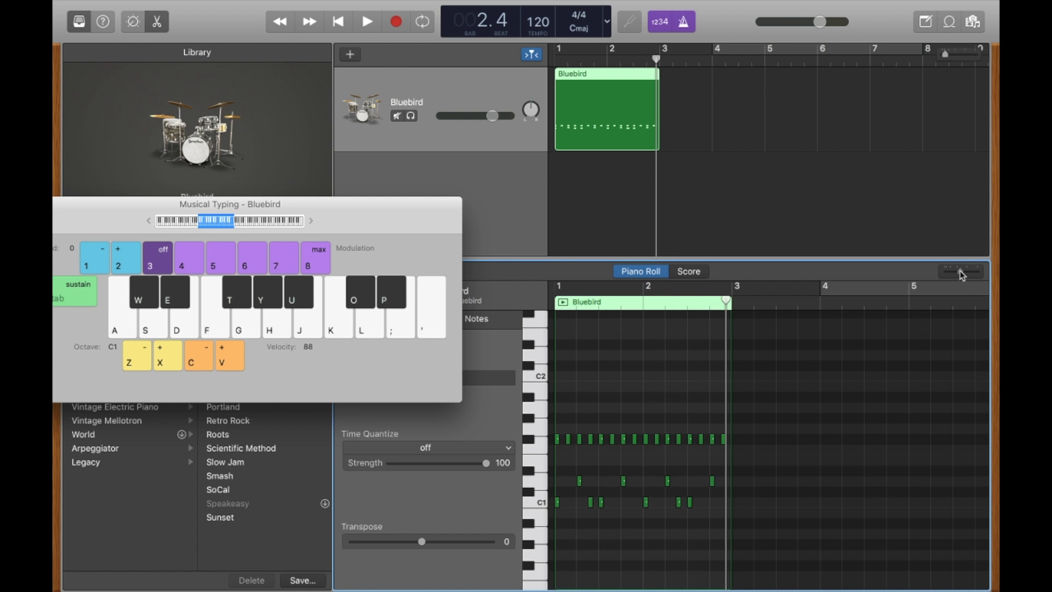
pyautogui.moveTo(959, 270); pyautogui.dragTo(966, 272)
pyautogui.hscroll(-8, 700, 461)
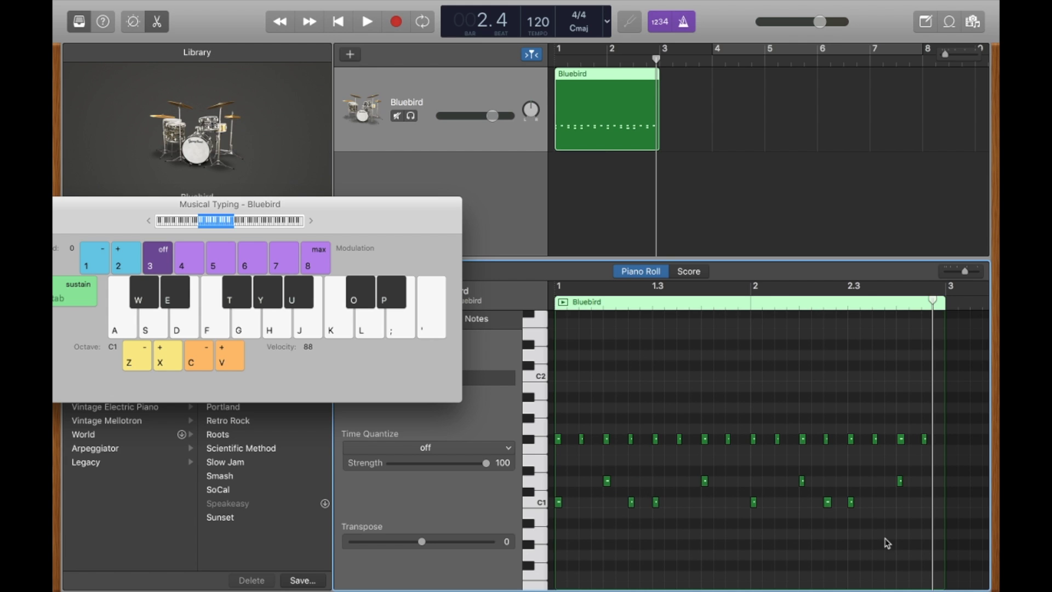
pyautogui.moveTo(953, 539); pyautogui.dragTo(547, 404)
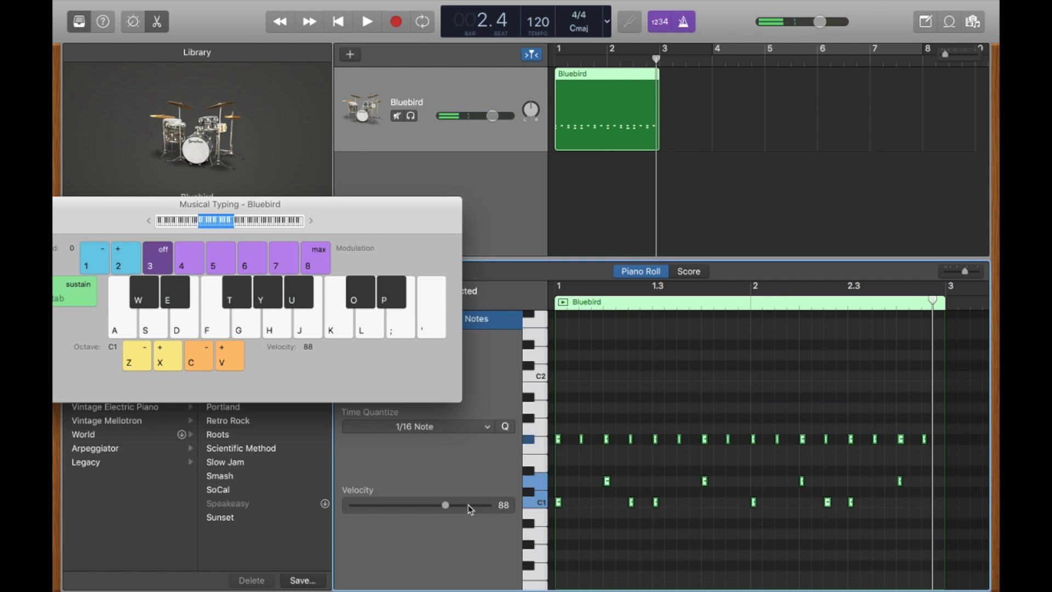
pyautogui.moveTo(468, 504); pyautogui.dragTo(498, 505)
# - Play the pattern at its new velocity from bar 1 and stop it near the end of bar 2
pyautogui.press('Return')
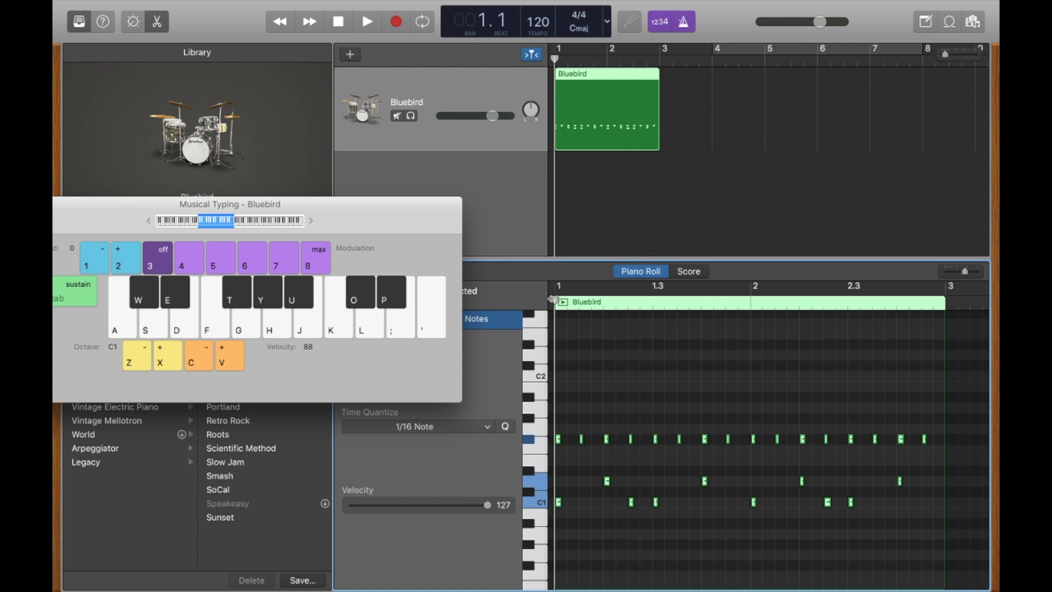
pyautogui.press('space')
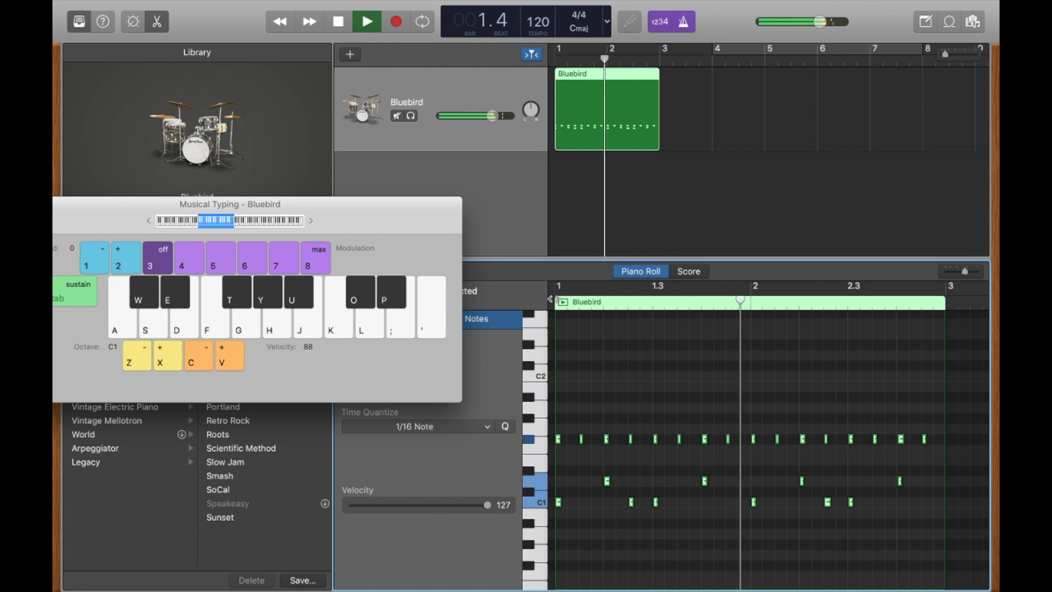
pyautogui.hscroll(1, 551, 300)
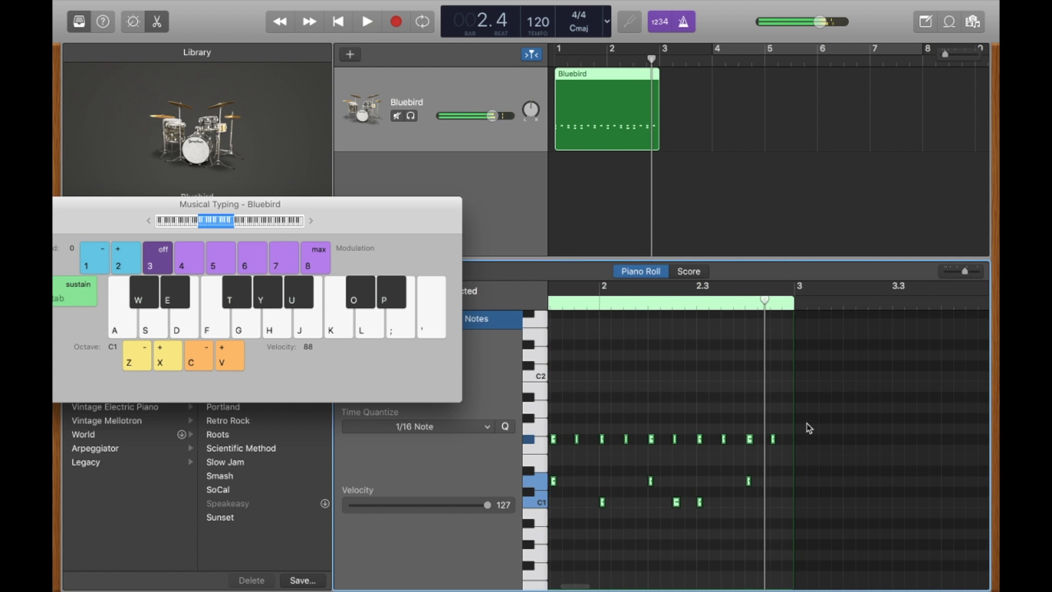
pyautogui.press('space')
# - Move the second C1 note in each bar one sixteenth note later in the Piano Roll
pyautogui.click(754, 397)
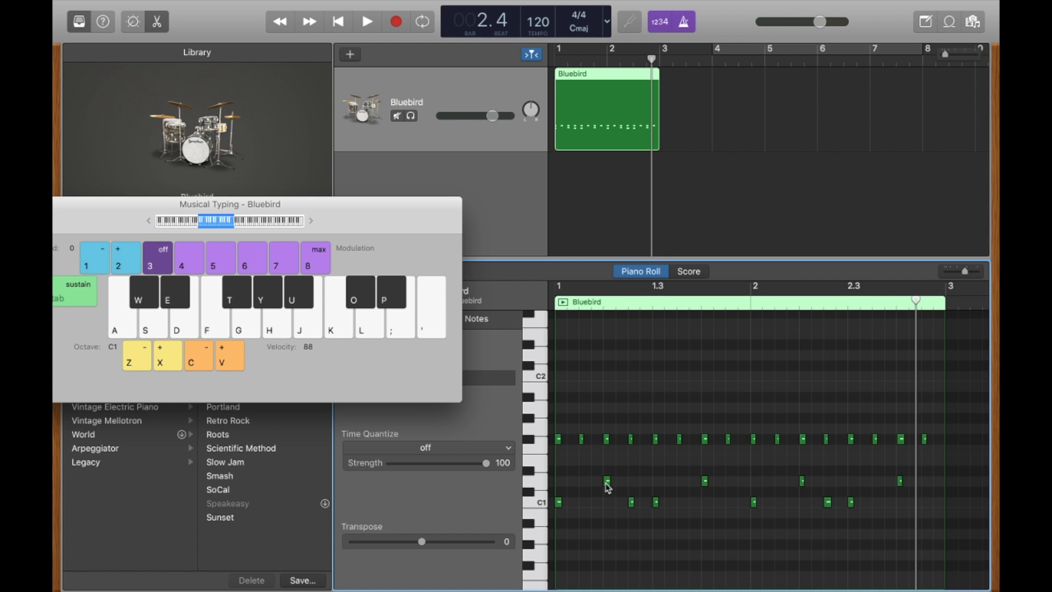
pyautogui.moveTo(607, 485)
pyautogui.keyDown('super'); pyautogui.click(629, 500); pyautogui.keyUp('super')
pyautogui.moveTo(629, 500); pyautogui.dragTo(644, 509)
pyautogui.moveTo(827, 504); pyautogui.dragTo(840, 501)
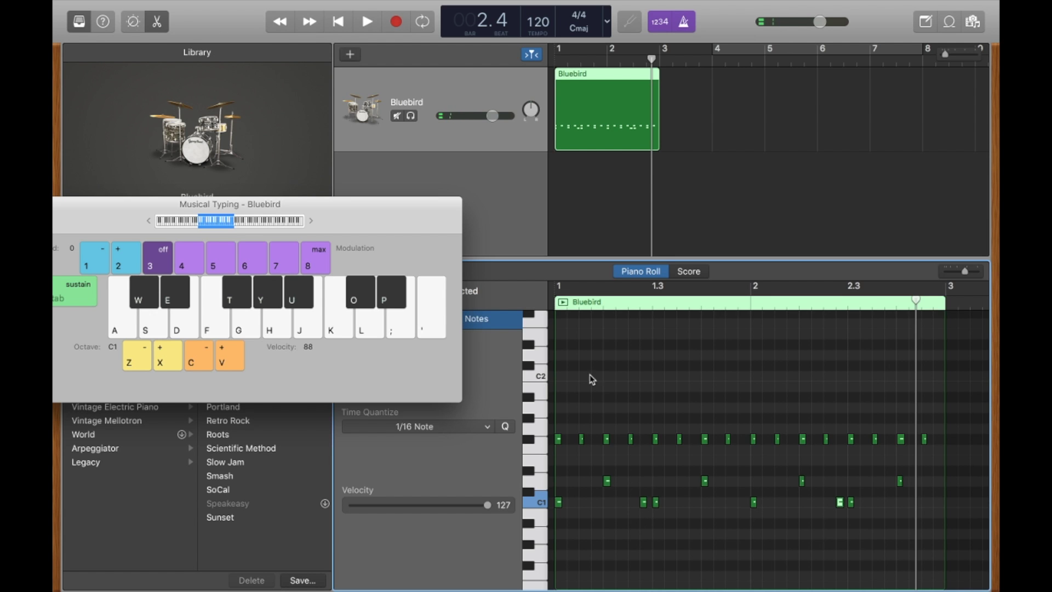
# - Play back the pattern with the shifted C1 notes from bar 1 and stop it near the end of bar 2
pyautogui.press('Return')
pyautogui.press('space')
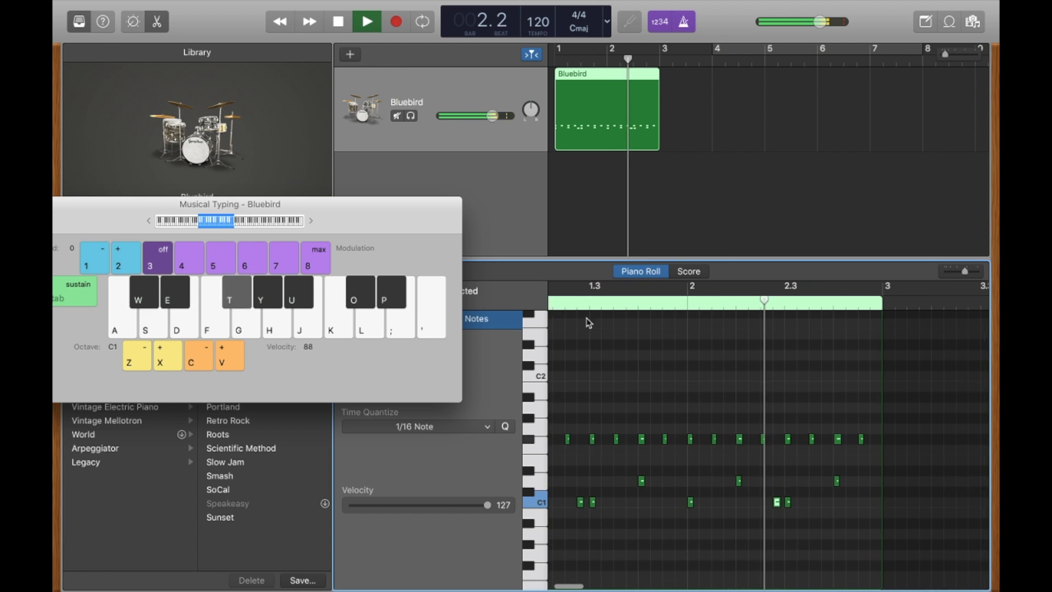
pyautogui.press('space')
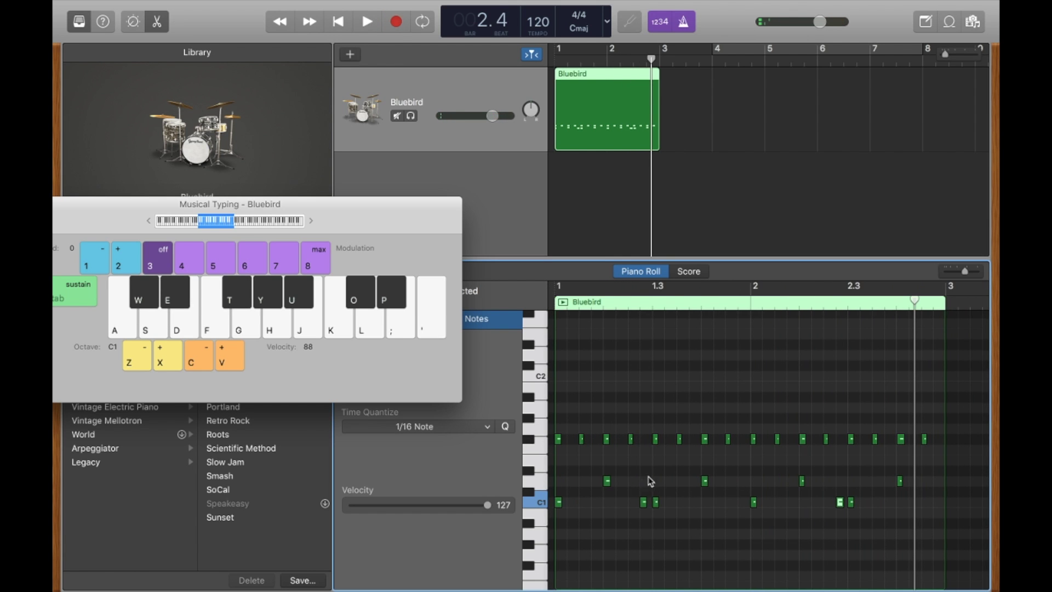
# - Select all 16 F#1 notes in the Piano Roll and move them up four semitones to A#1
pyautogui.click(655, 444)
pyautogui.moveTo(974, 458); pyautogui.dragTo(559, 406)
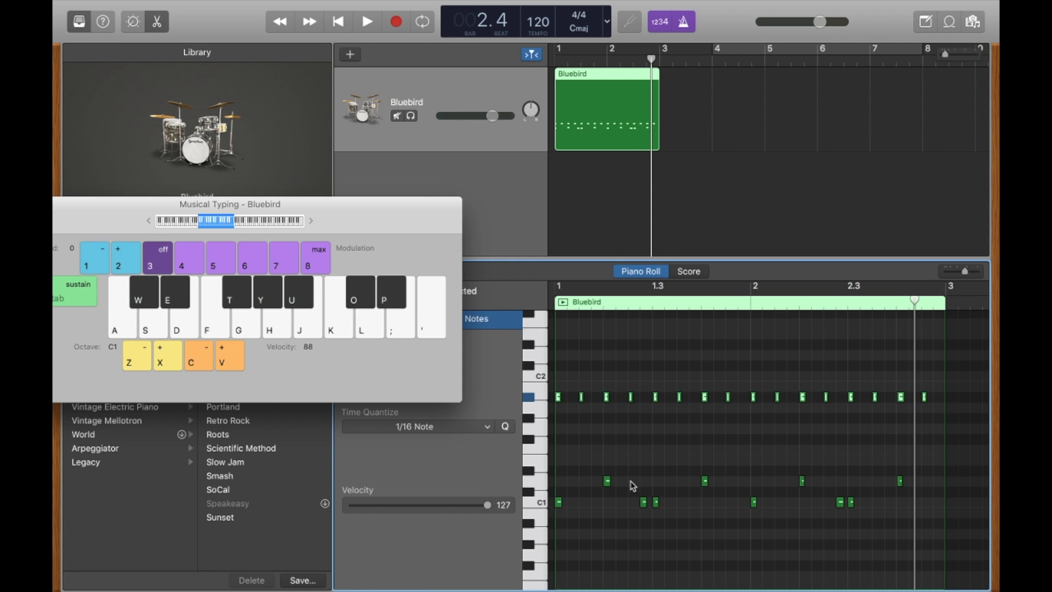
# - Audition the first D1 note and the second C1 note, and play the edited pattern from bar 1 through bar 2
pyautogui.click(606, 481)
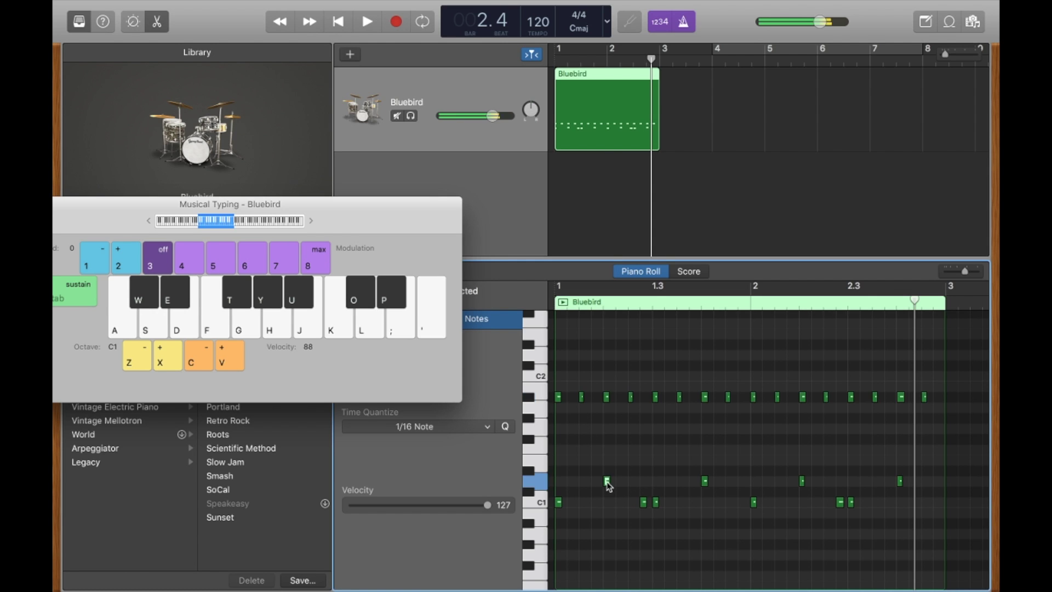
pyautogui.click(642, 502)
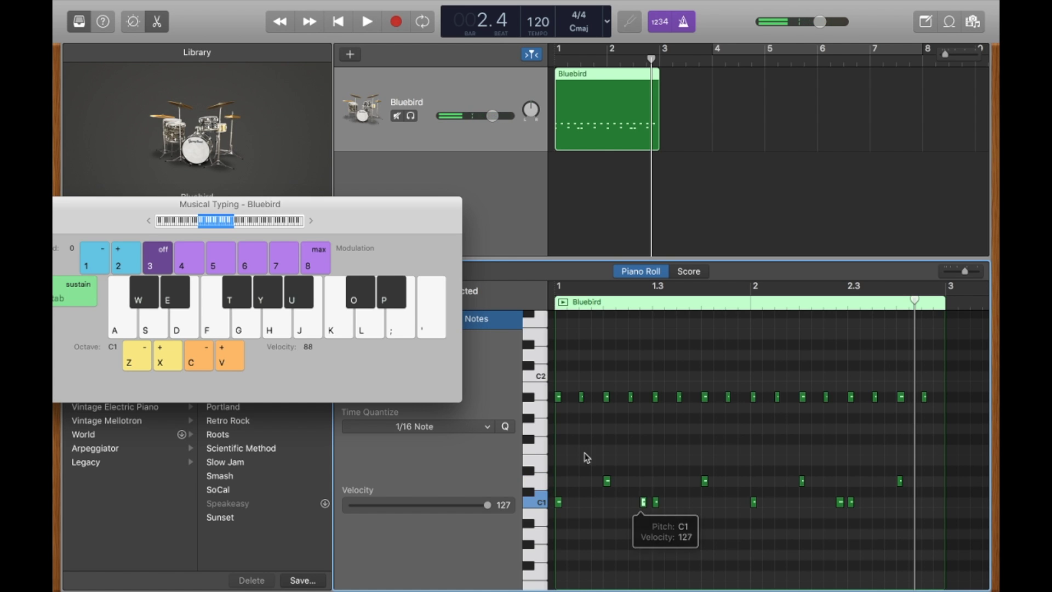
pyautogui.press('Return')
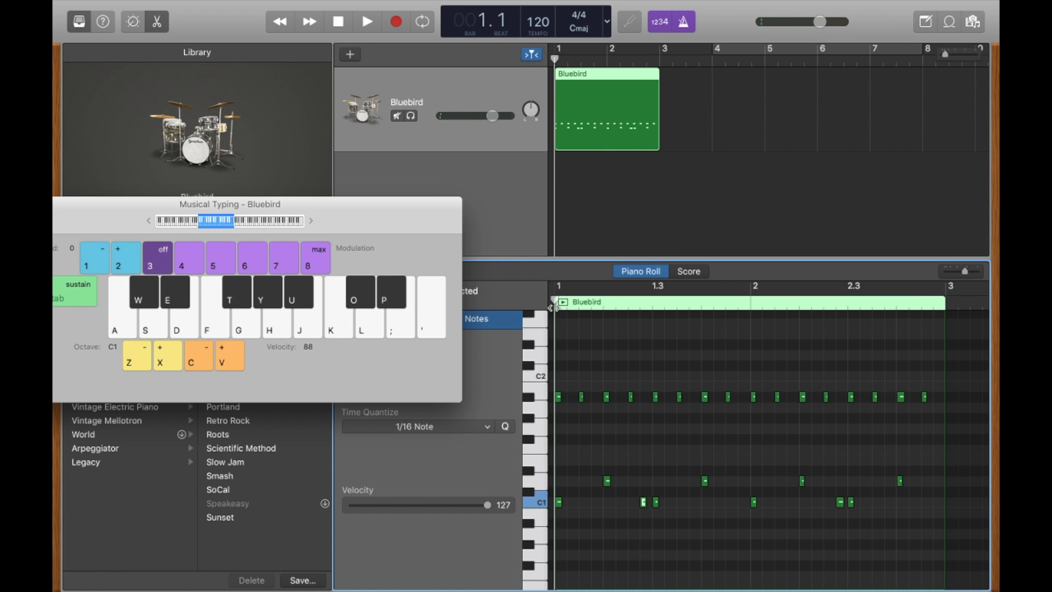
pyautogui.press('space')
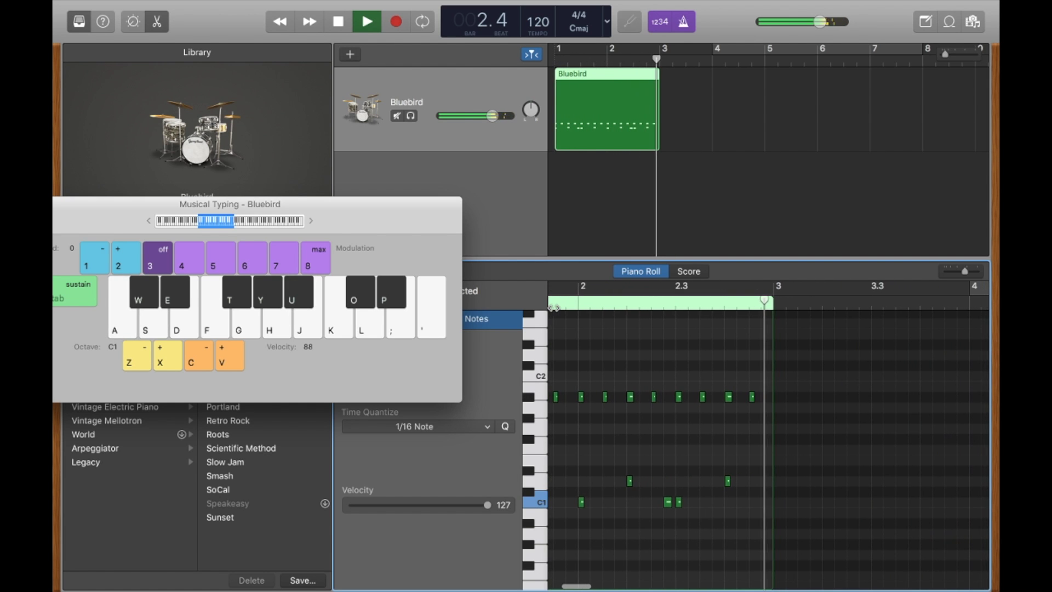
pyautogui.press('space')
# - Delete the Bluebird region from the drum track
pyautogui.hscroll(-5, 624, 380)
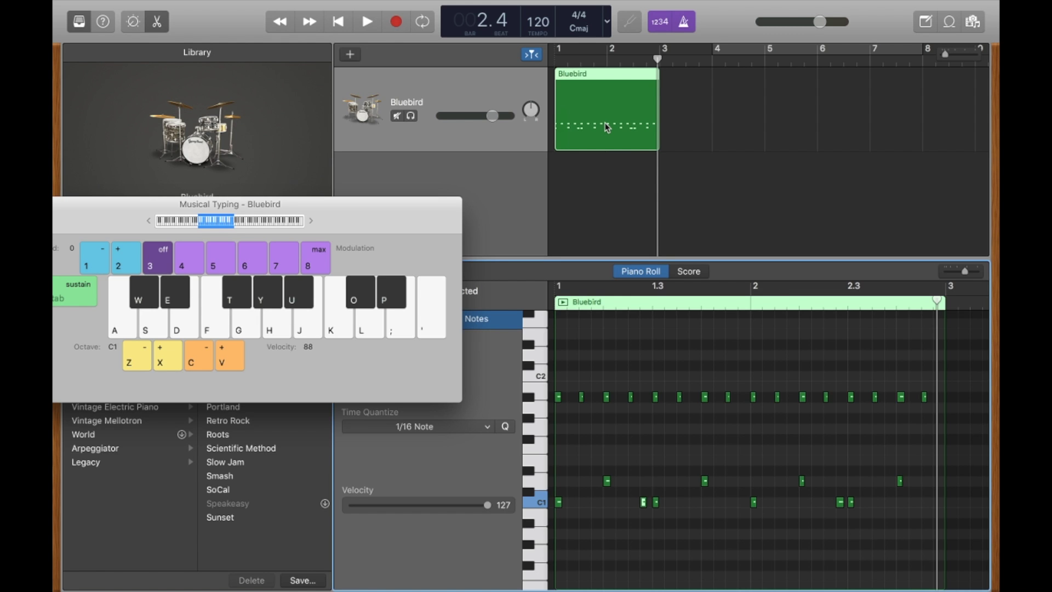
pyautogui.press('Delete')
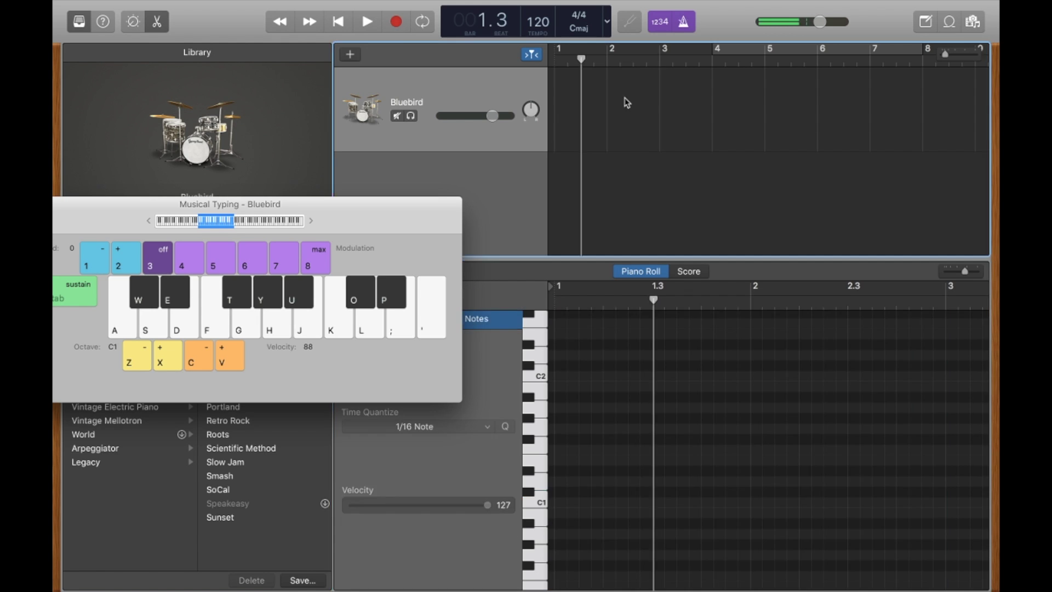
# - Return the playhead to bar 1 and audition the C1 and D1 drum sounds with Musical Typing
pyautogui.press('space')
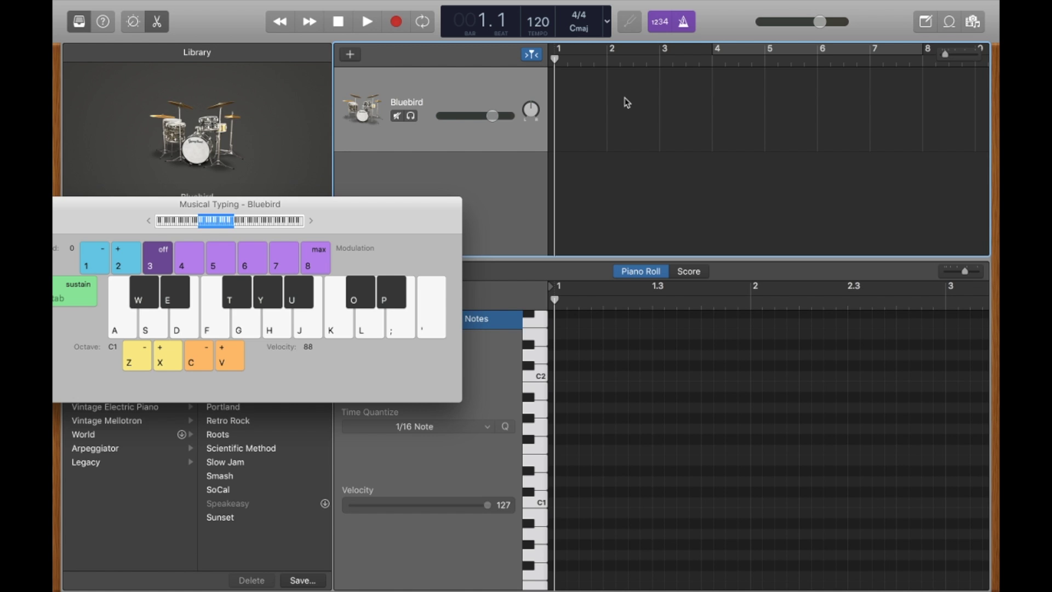
pyautogui.press('a')
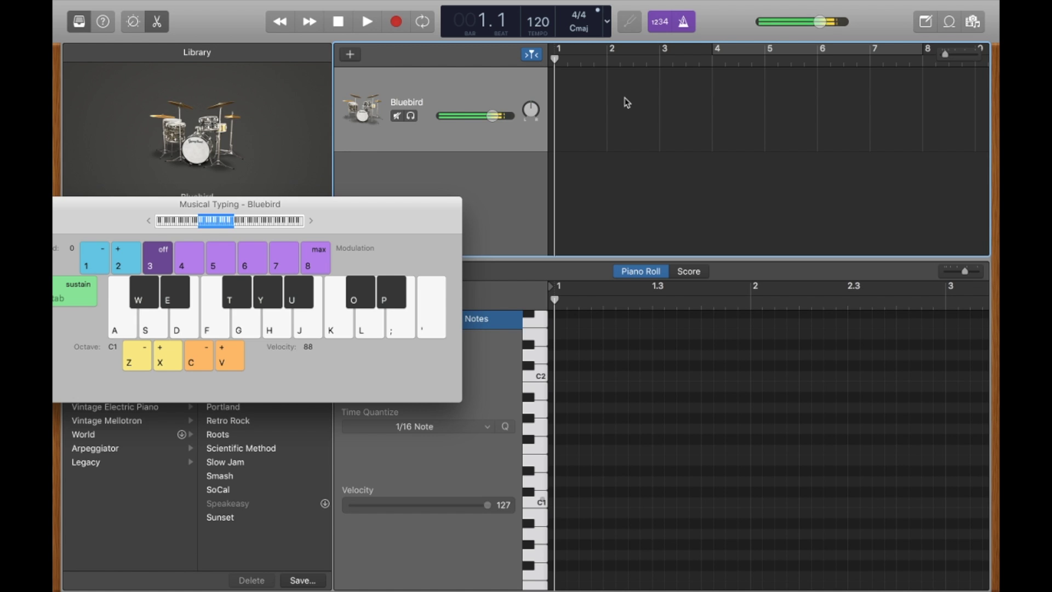
pyautogui.press('s')
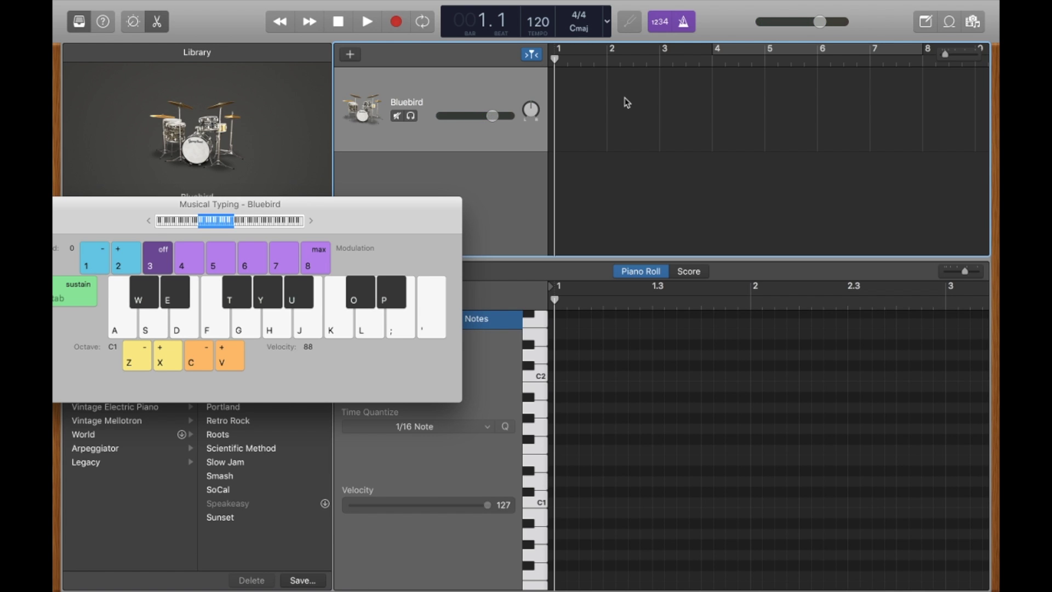
# - Record a two-bar drum pattern of C1 and D1 hits on the Bluebird track from bar 1
pyautogui.press('r')
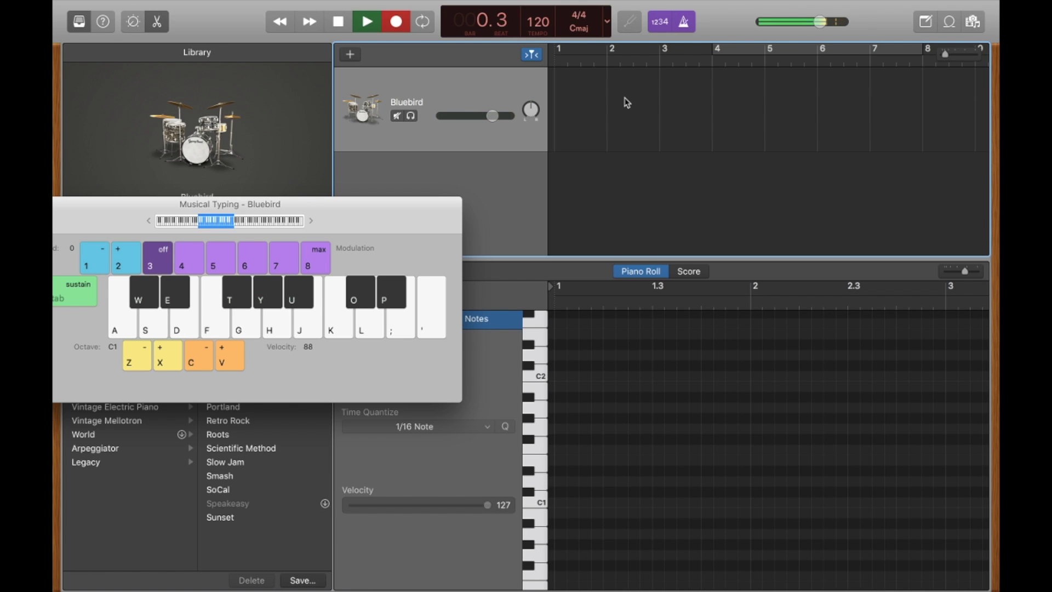
pyautogui.press('a')
pyautogui.press('s')
pyautogui.press('a')
pyautogui.press('s')
pyautogui.press('a')
pyautogui.press('a')
pyautogui.press('s')
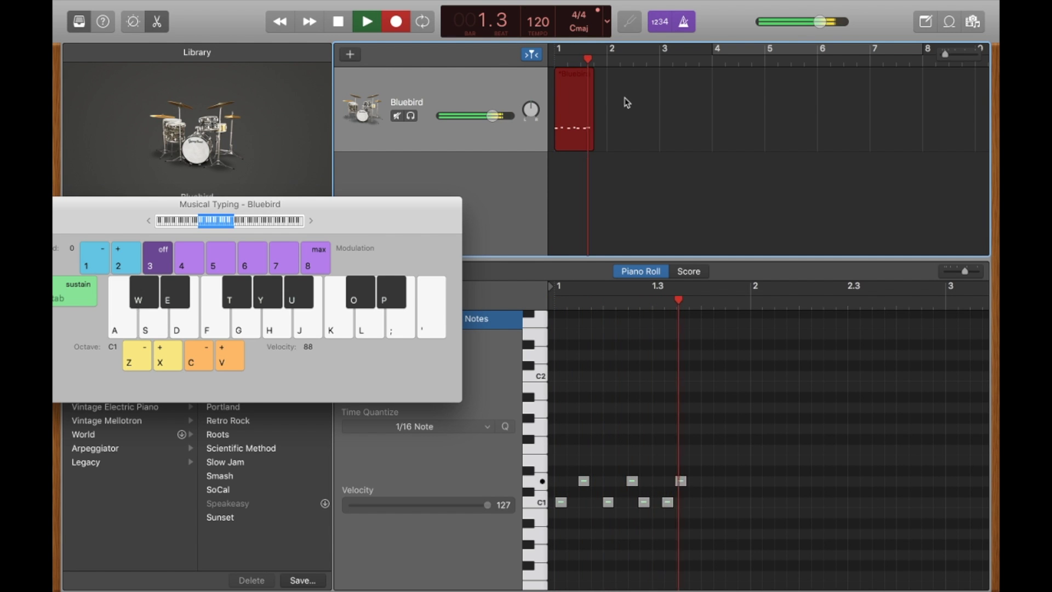
pyautogui.press('a')
pyautogui.press('a')
pyautogui.press('s')
pyautogui.press('a')
pyautogui.press('s')
pyautogui.press('a')
pyautogui.press('s')
pyautogui.press('a')
pyautogui.press('a')
pyautogui.press('s')
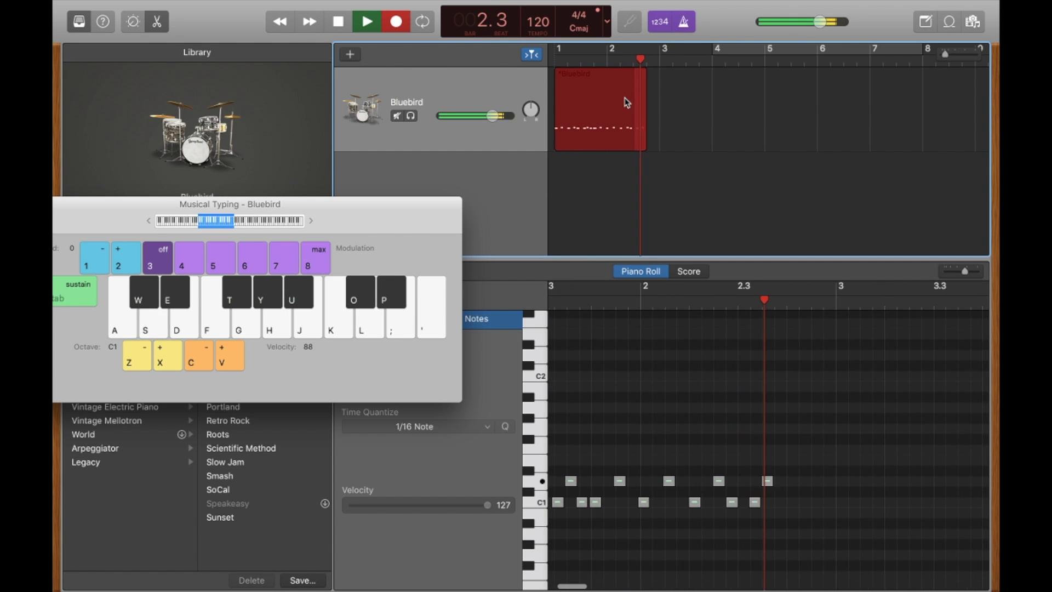
pyautogui.press('a')
pyautogui.press('a')
pyautogui.press('s')
pyautogui.press('space')
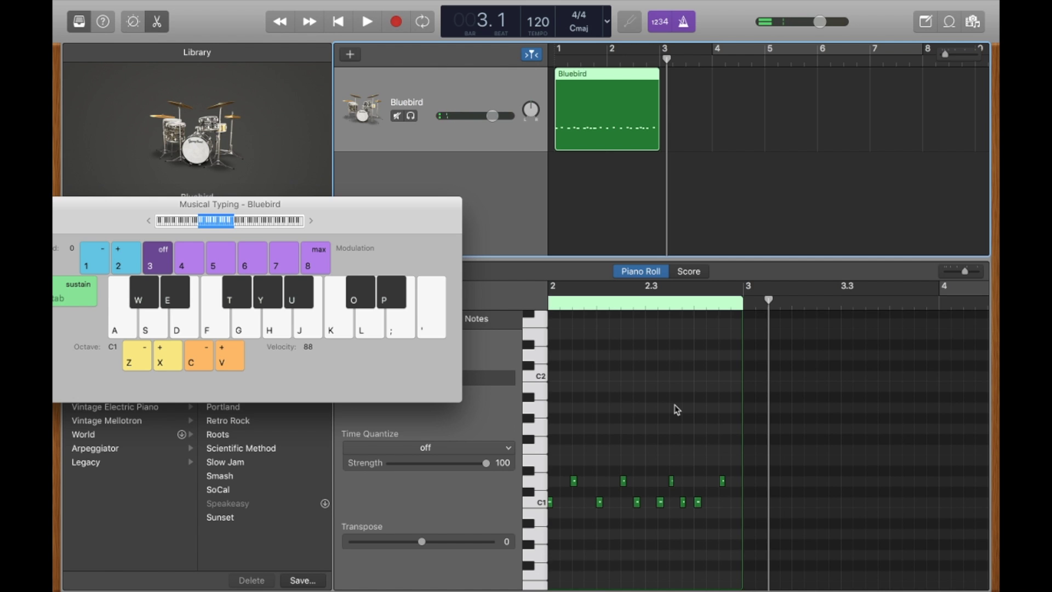
# - Quantize all recorded C1 and D1 notes to 1/16 Note in the Piano Roll
pyautogui.moveTo(962, 440); pyautogui.dragTo(554, 517)
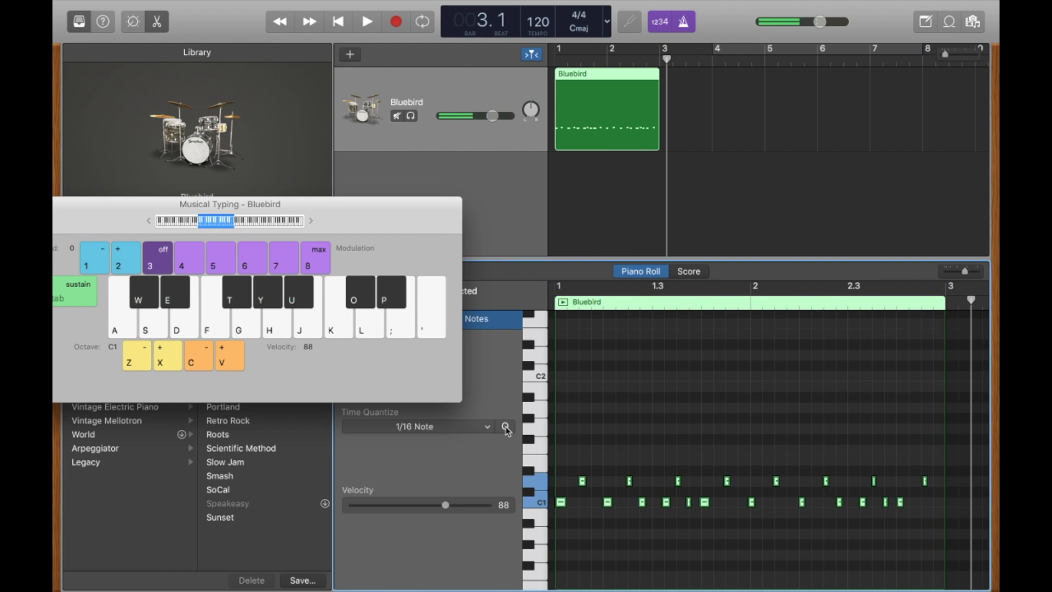
pyautogui.click(505, 427)
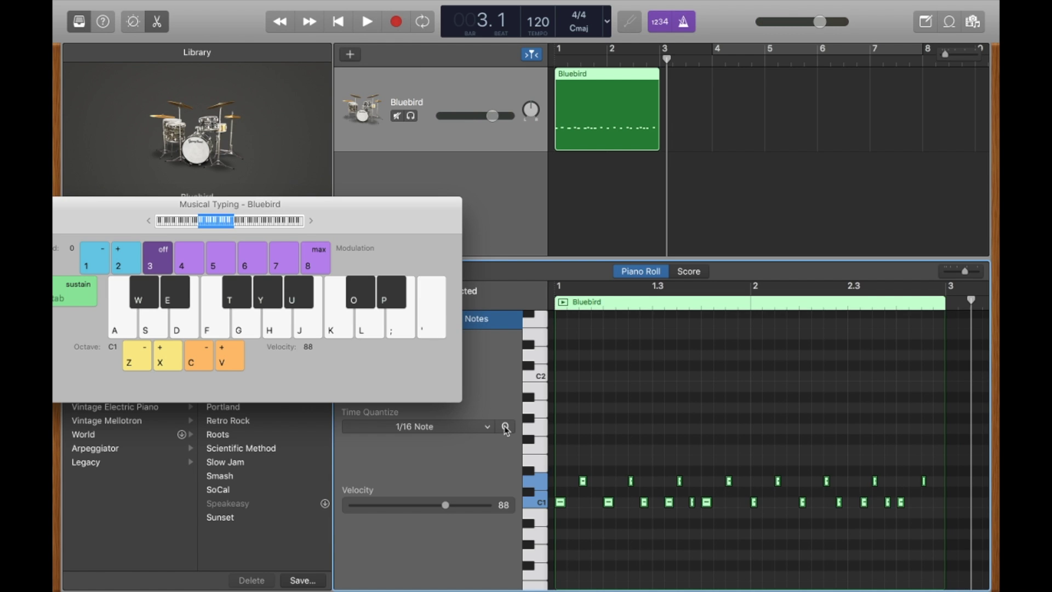
# - Overdub a steady row of eighth-note D#2 hits across bars 1 and 2 of the Bluebird region
pyautogui.click(554, 59)
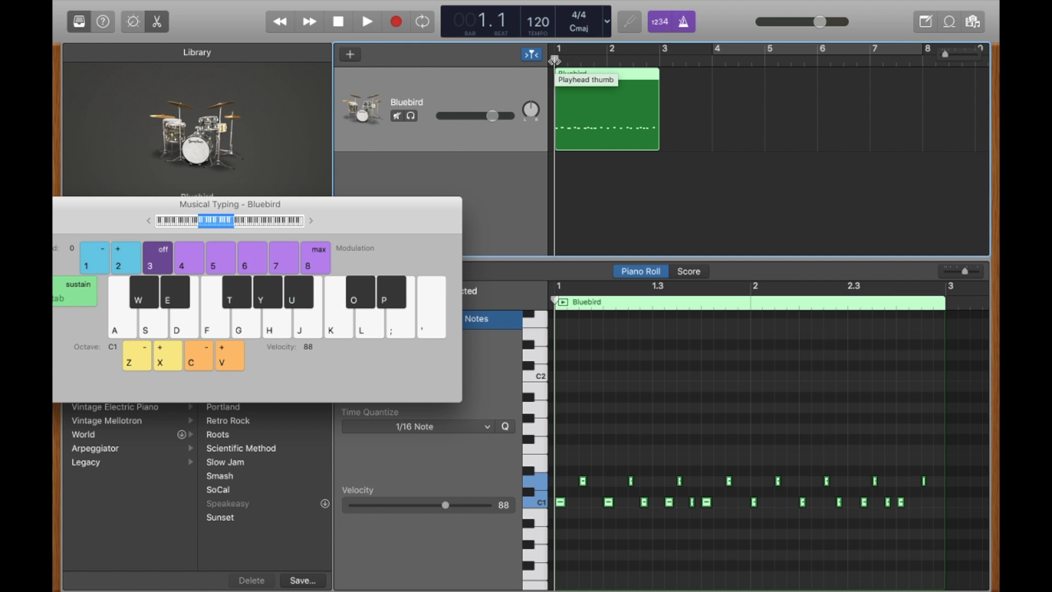
pyautogui.press('t')
pyautogui.press('r')
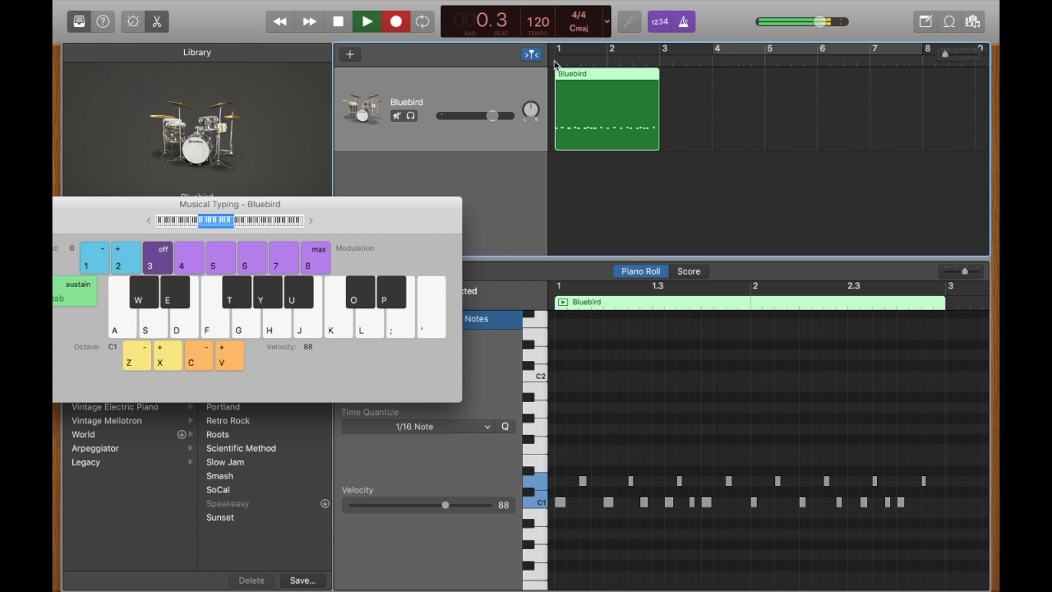
pyautogui.press('p')
pyautogui.press('p')
pyautogui.press('p')
pyautogui.press('p')
pyautogui.press('p')
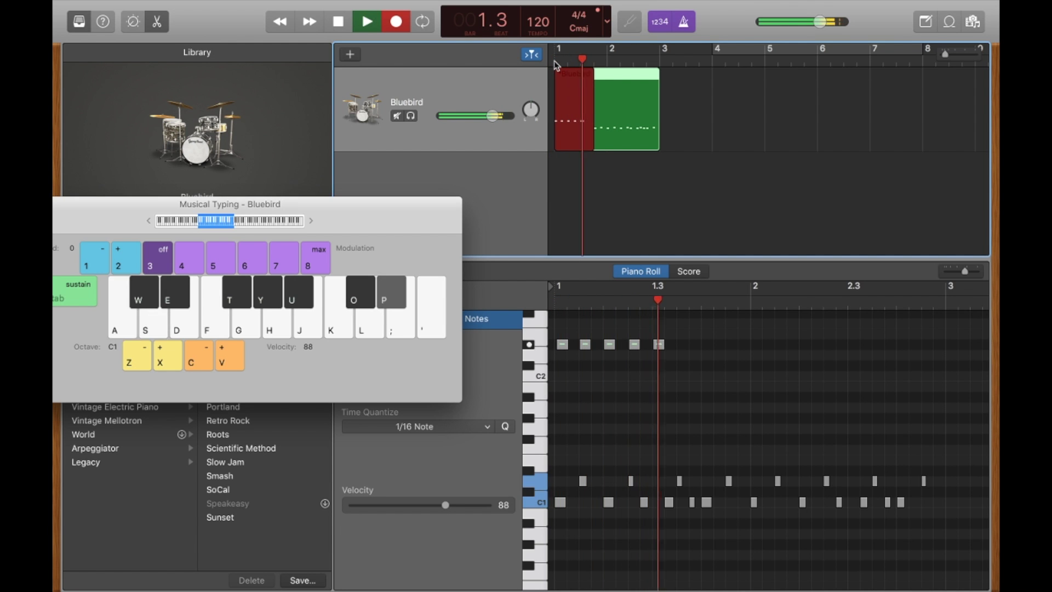
pyautogui.press('p')
pyautogui.press('p')
pyautogui.press('p')
pyautogui.press('p')
pyautogui.press('p')
pyautogui.press('p')
pyautogui.press('p')
pyautogui.press('p')
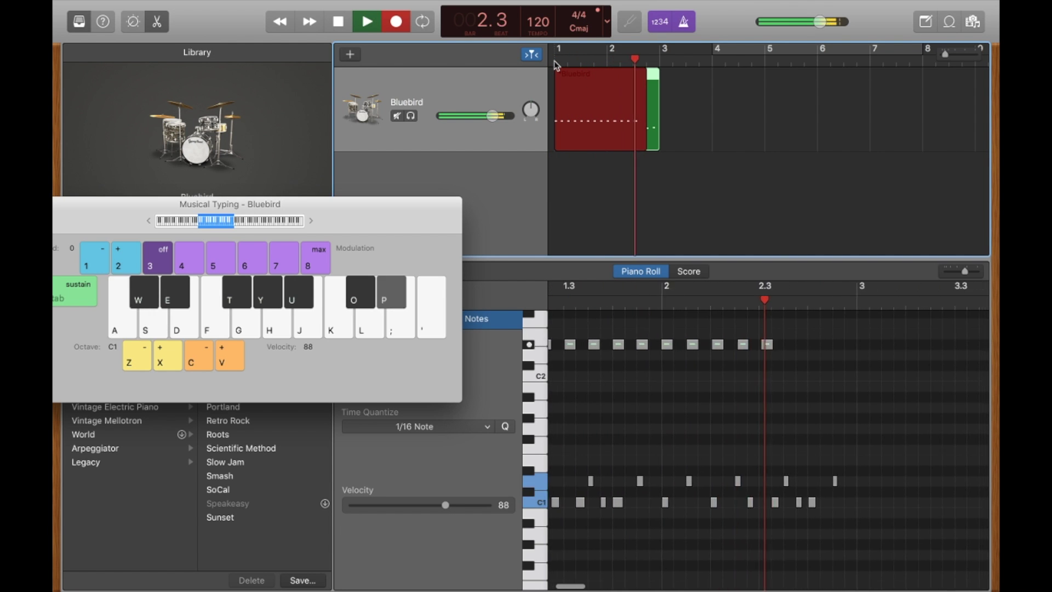
pyautogui.press('p')
pyautogui.press('p')
pyautogui.press('p')
pyautogui.press('space')
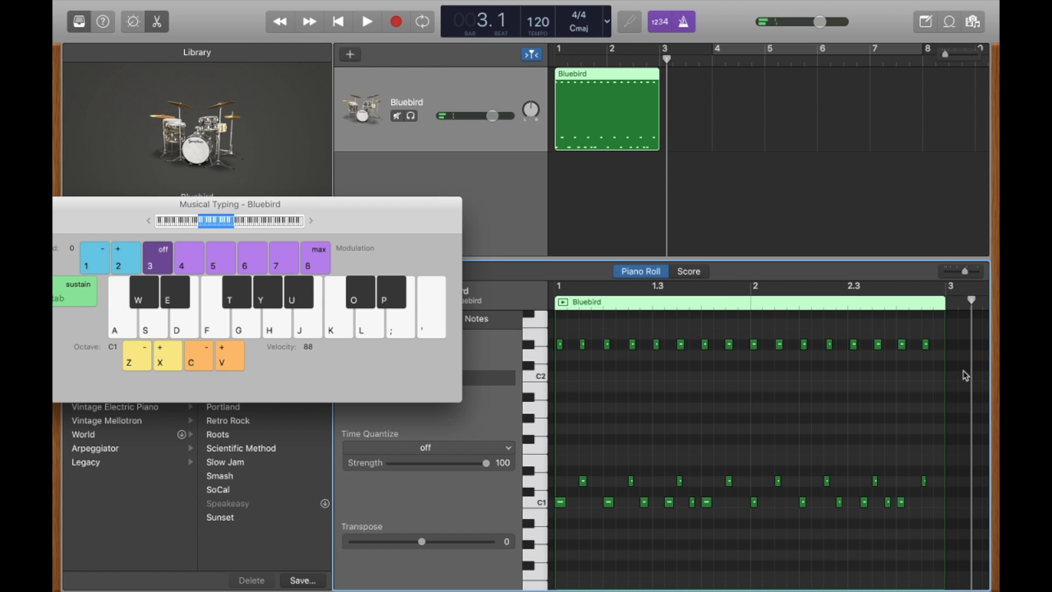
# - Quantize all D#2 notes to 1/16 Note and play the layered drum pattern from bar 1 through bar 2
pyautogui.moveTo(965, 375); pyautogui.dragTo(549, 338)
pyautogui.click(507, 427)
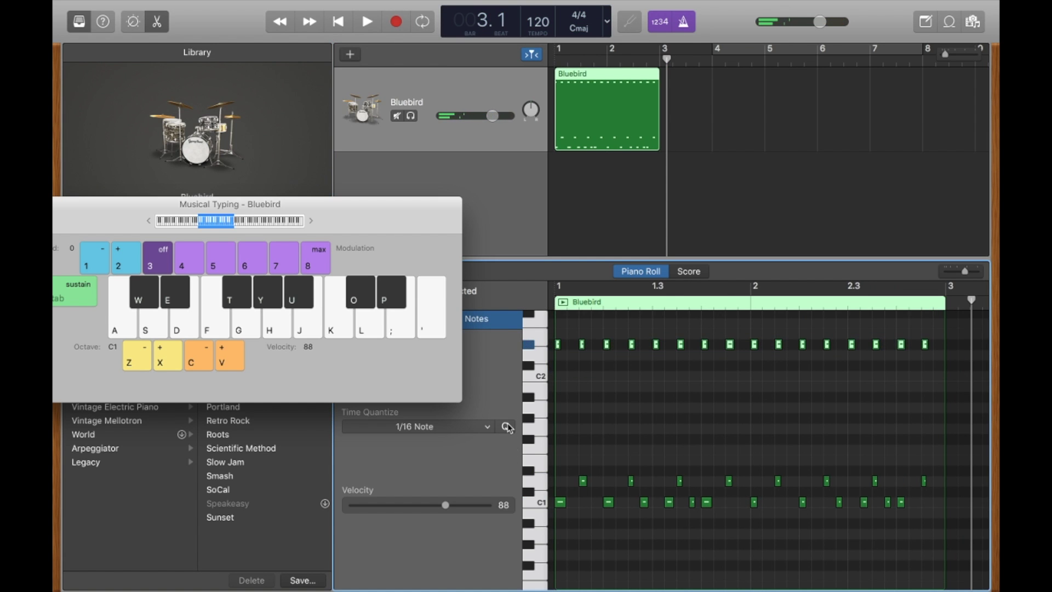
pyautogui.click(558, 62)
pyautogui.press('space')
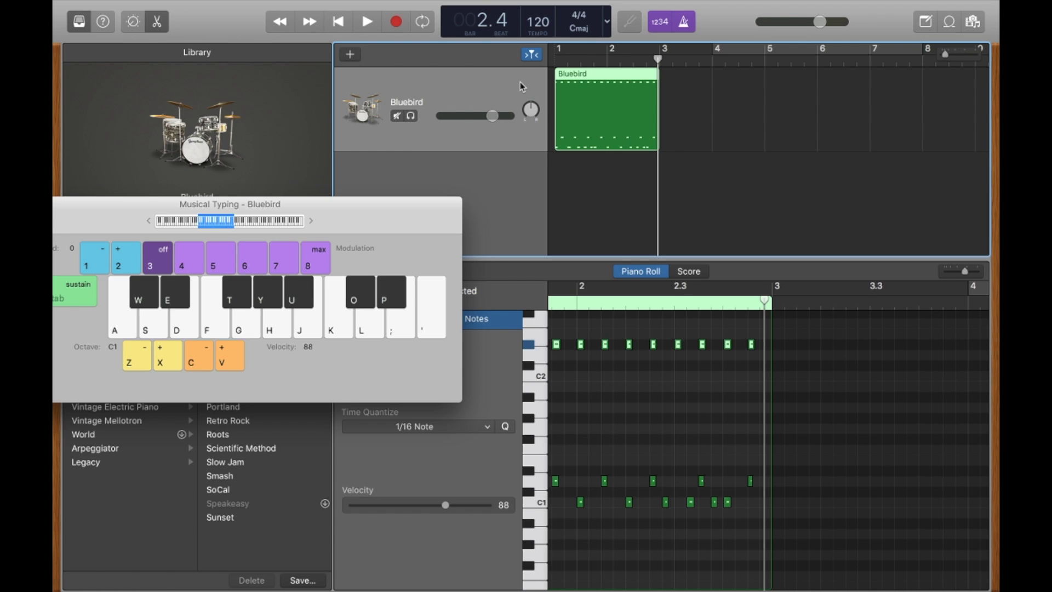
# - Add a Software Instrument track and assign it the Marimba sound from the Mallet category
pyautogui.click(350, 56)
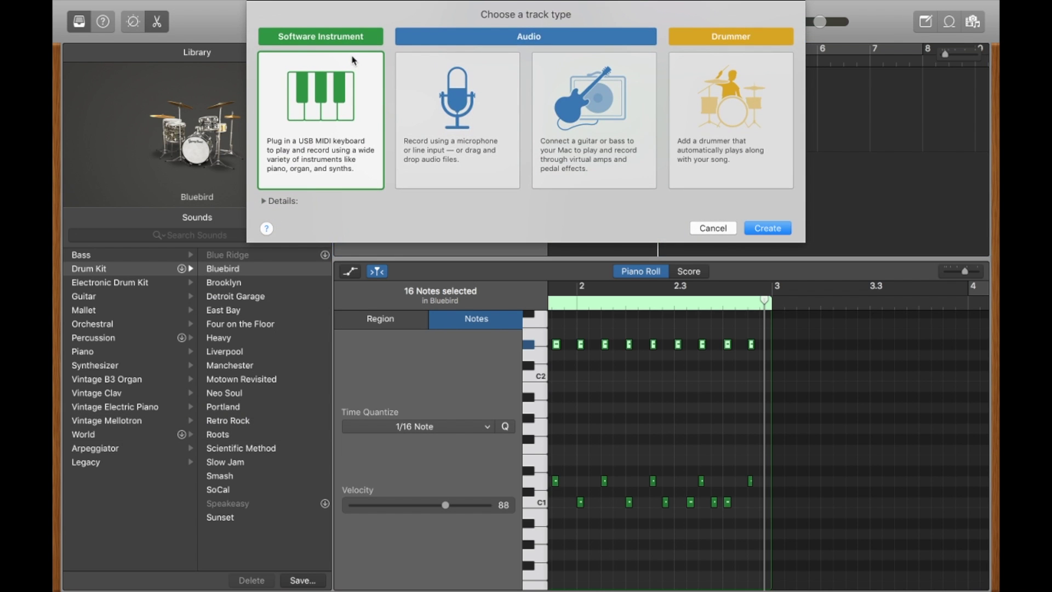
pyautogui.doubleClick(329, 118)
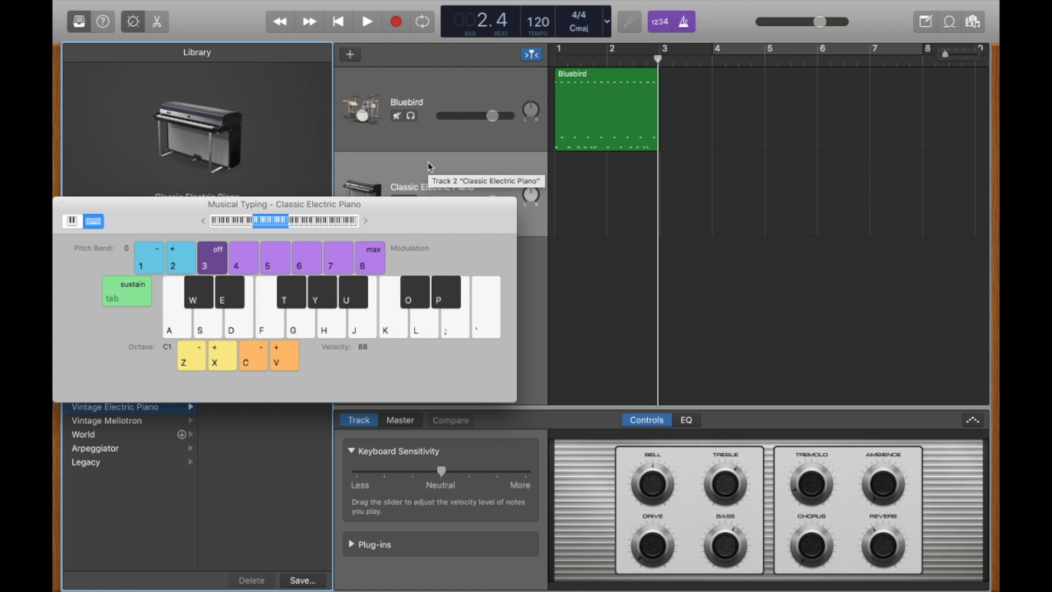
pyautogui.moveTo(419, 229); pyautogui.dragTo(908, 283)
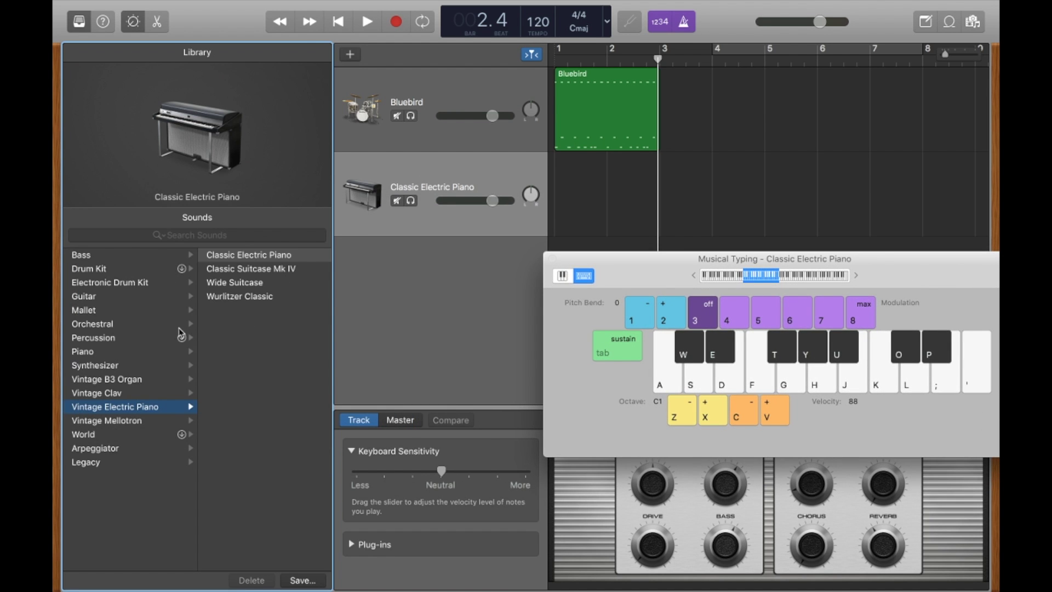
pyautogui.click(145, 309)
pyautogui.click(245, 255)
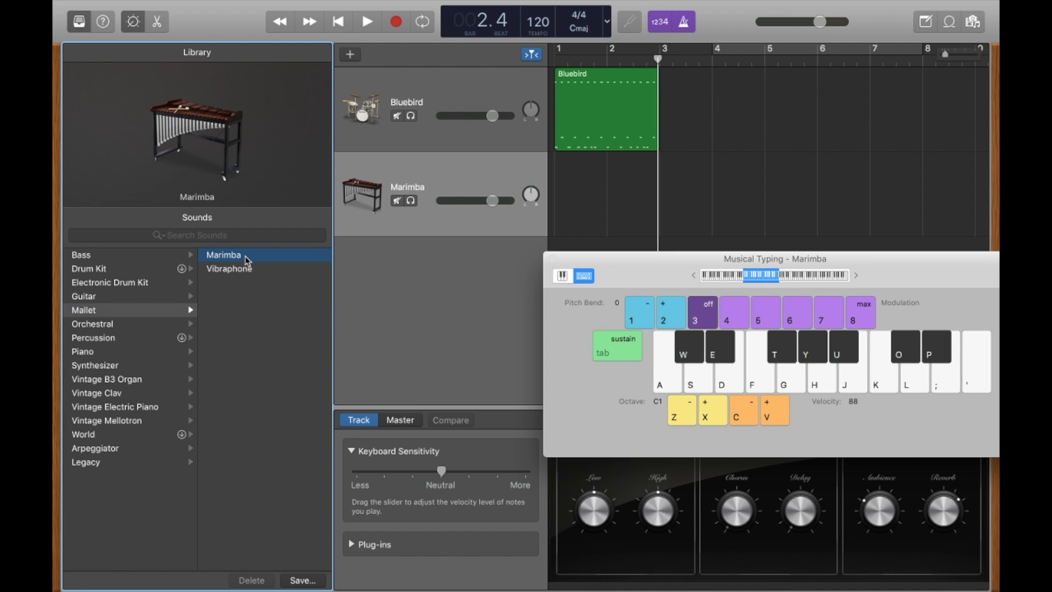
# - Raise the Musical Typing octave from C1 to C3 while auditioning a few marimba notes
pyautogui.press(';')
pyautogui.press('l')
pyautogui.press('k')
pyautogui.click(713, 412)
pyautogui.click(712, 412)
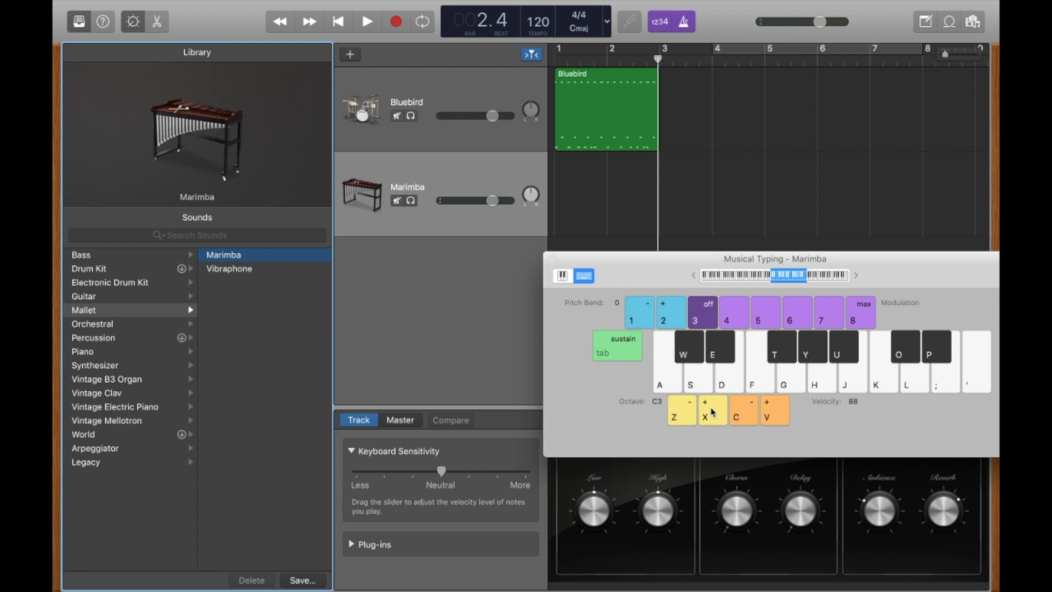
pyautogui.press(';')
pyautogui.press('l')
# - Record a two-bar marimba melody from bar 1 over the drum pattern
pyautogui.click(555, 56)
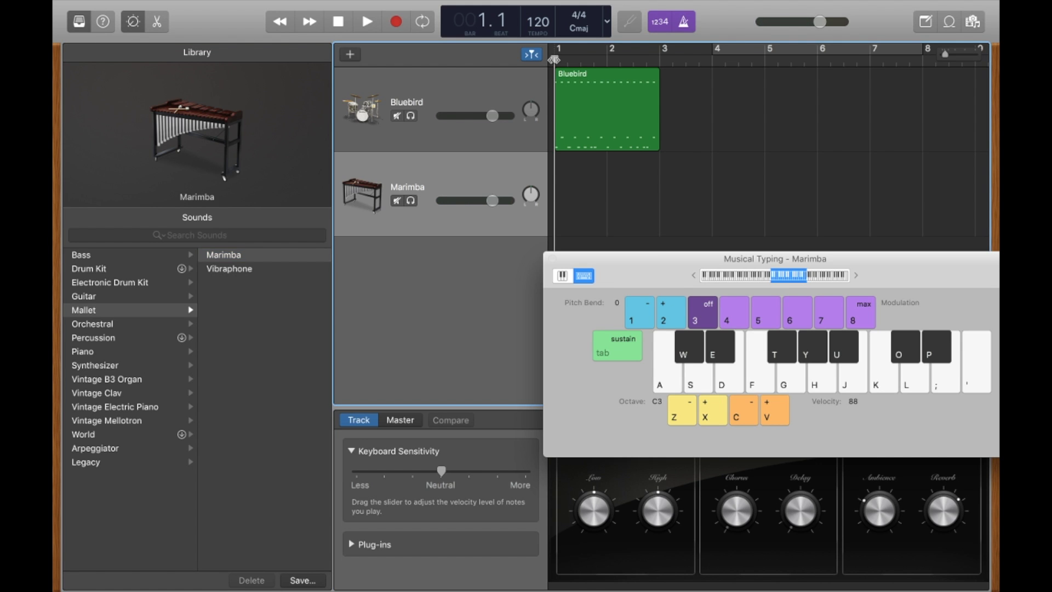
pyautogui.press('r')
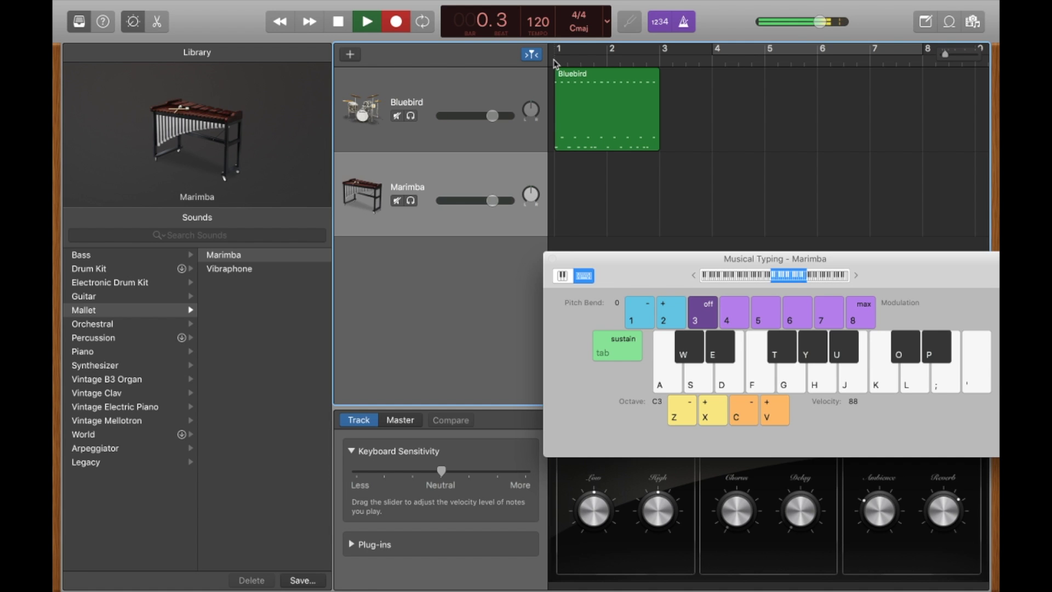
pyautogui.press('a')
pyautogui.press('k')
pyautogui.press(';')
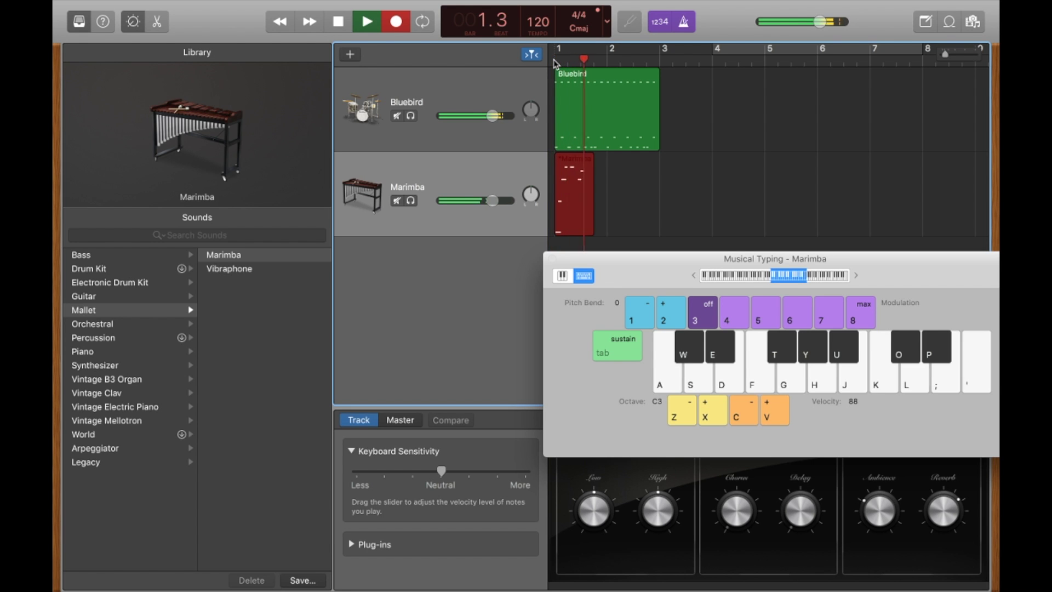
pyautogui.press("'")
pyautogui.press('k')
pyautogui.press('a')
pyautogui.press('d')
pyautogui.press('j')
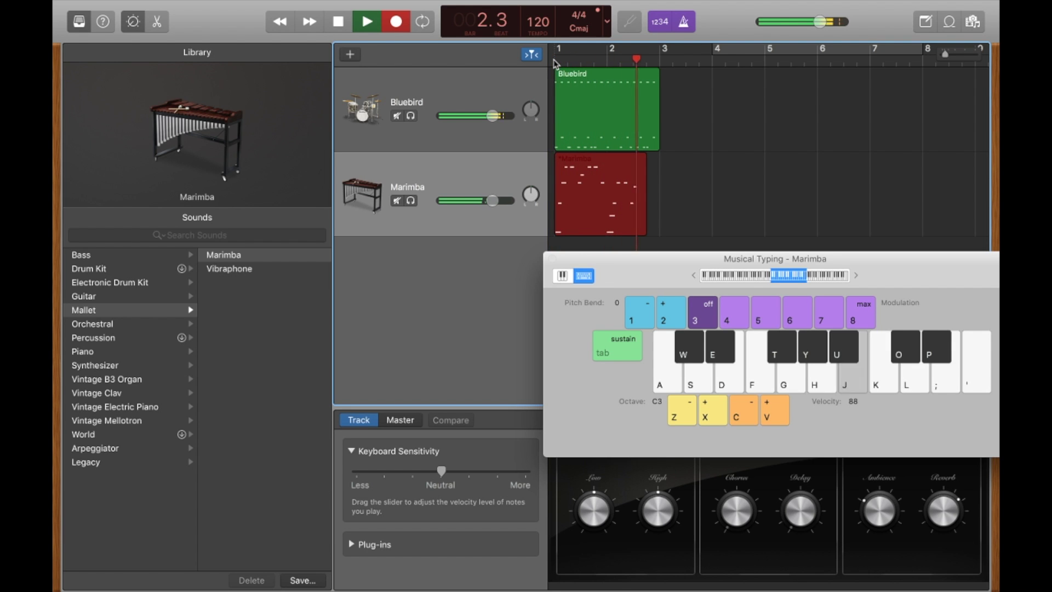
pyautogui.press('l')
pyautogui.press('k')
pyautogui.press('space')
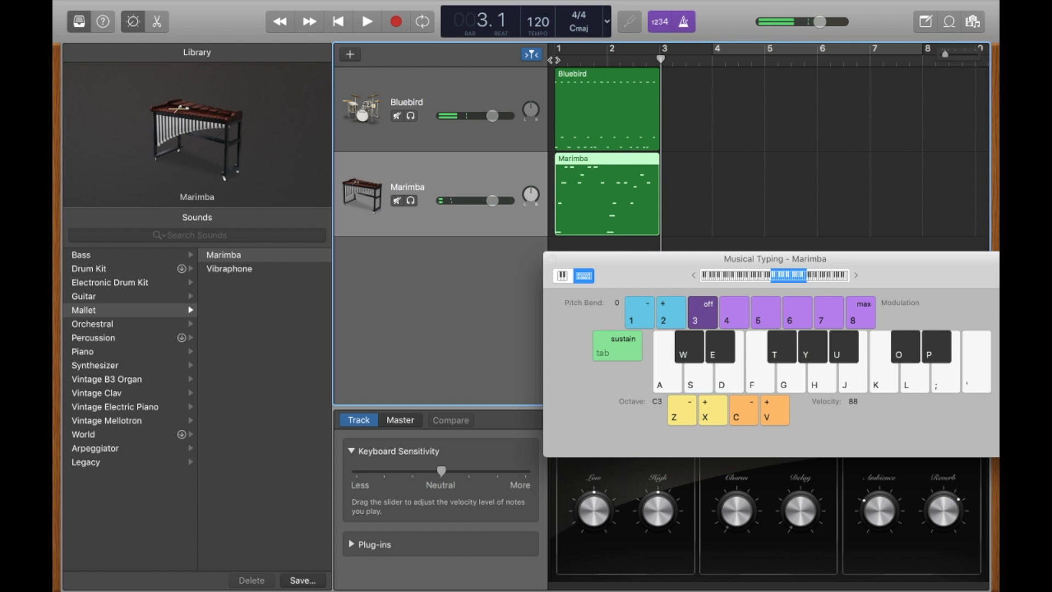
# - Quantize all notes of the Marimba region to 1/16 Note in the Piano Roll and play both tracks from bar 1
pyautogui.moveTo(622, 263); pyautogui.dragTo(168, 76)
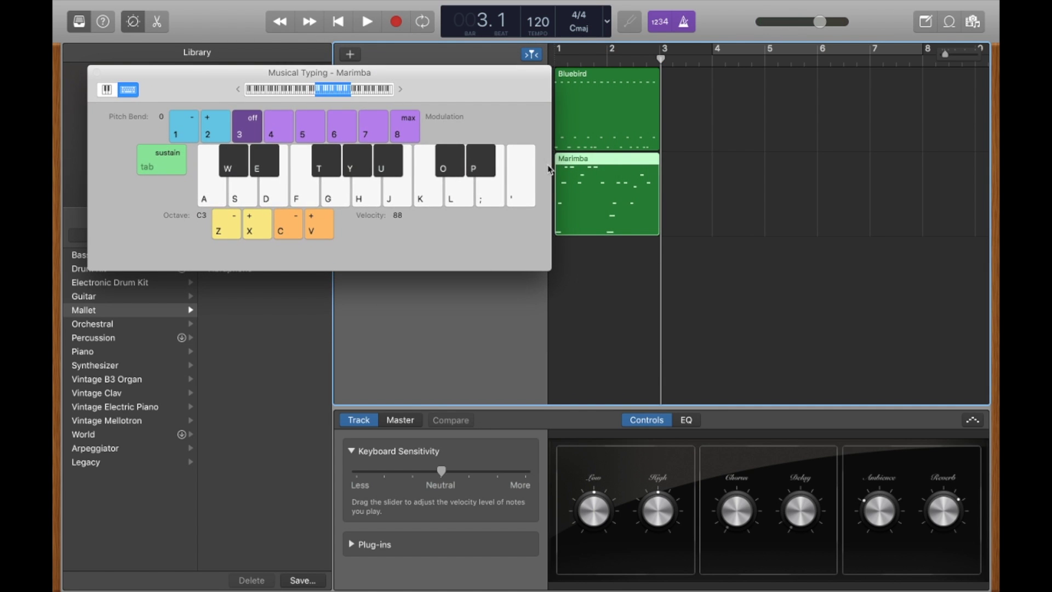
pyautogui.doubleClick(611, 203)
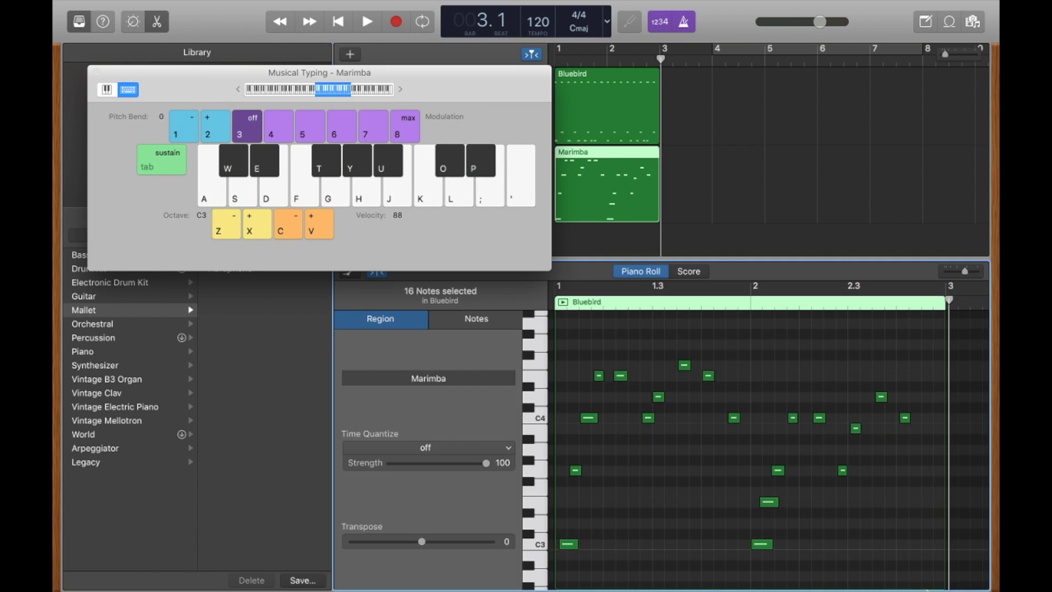
pyautogui.moveTo(961, 567); pyautogui.dragTo(565, 333)
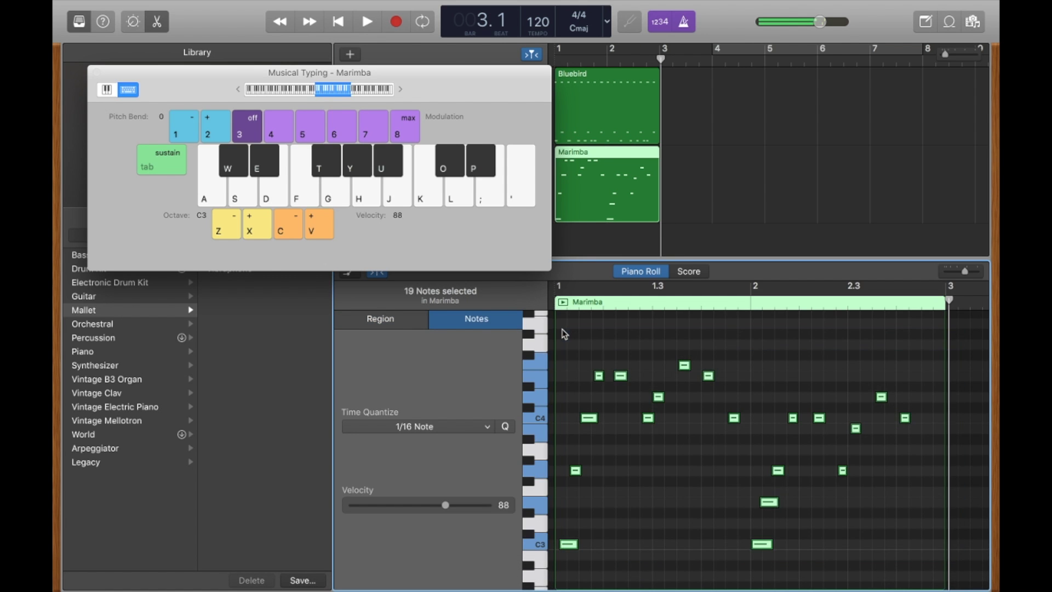
pyautogui.click(505, 427)
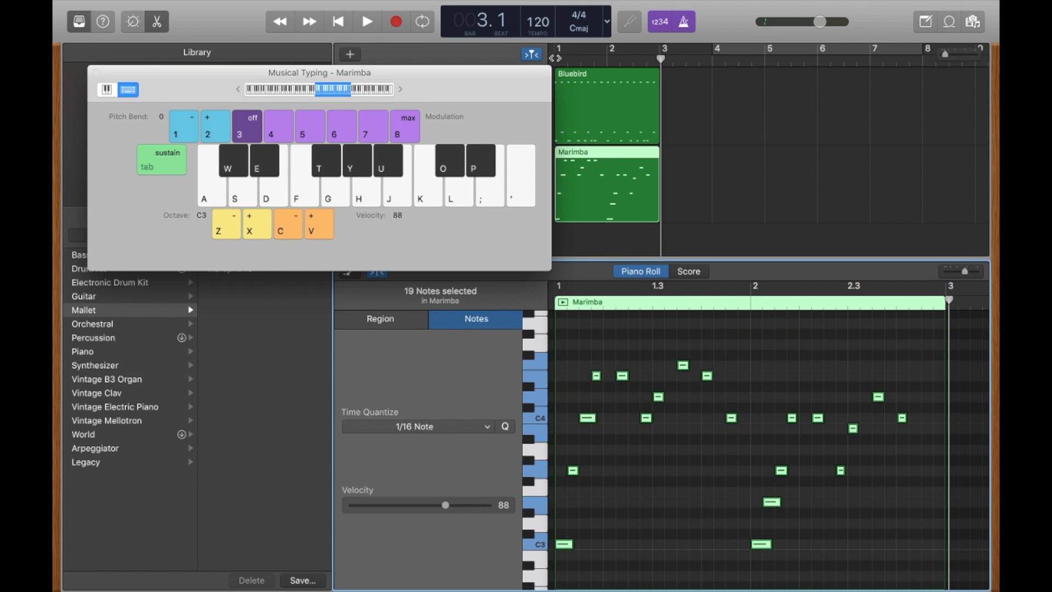
pyautogui.press('Return')
pyautogui.press('space')
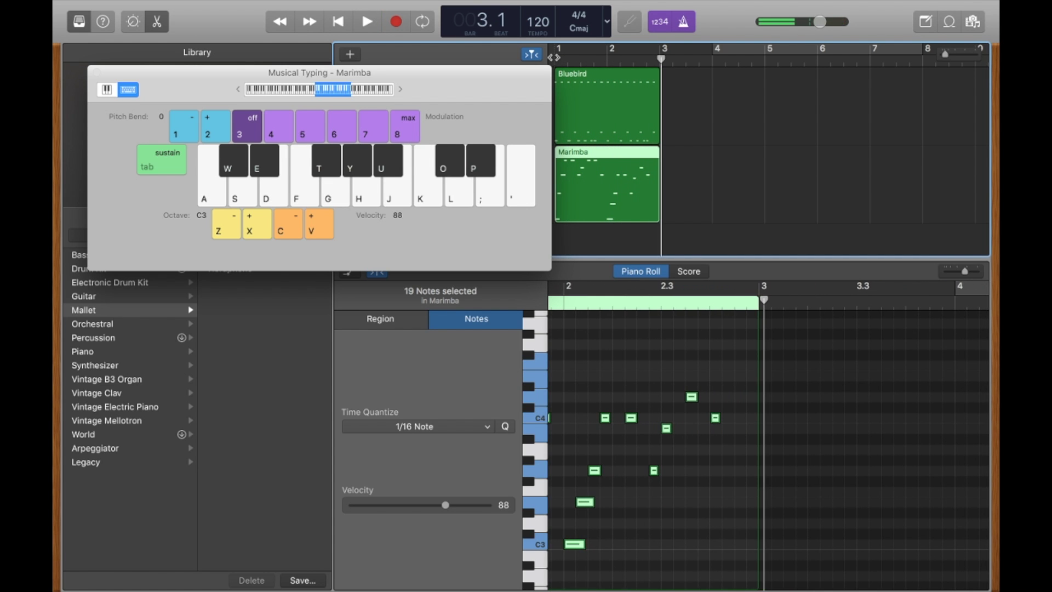
# - Set a cycle range over bars 1 and 2 and move Musical Typing clear of the track headers
pyautogui.moveTo(559, 52); pyautogui.dragTo(661, 52)
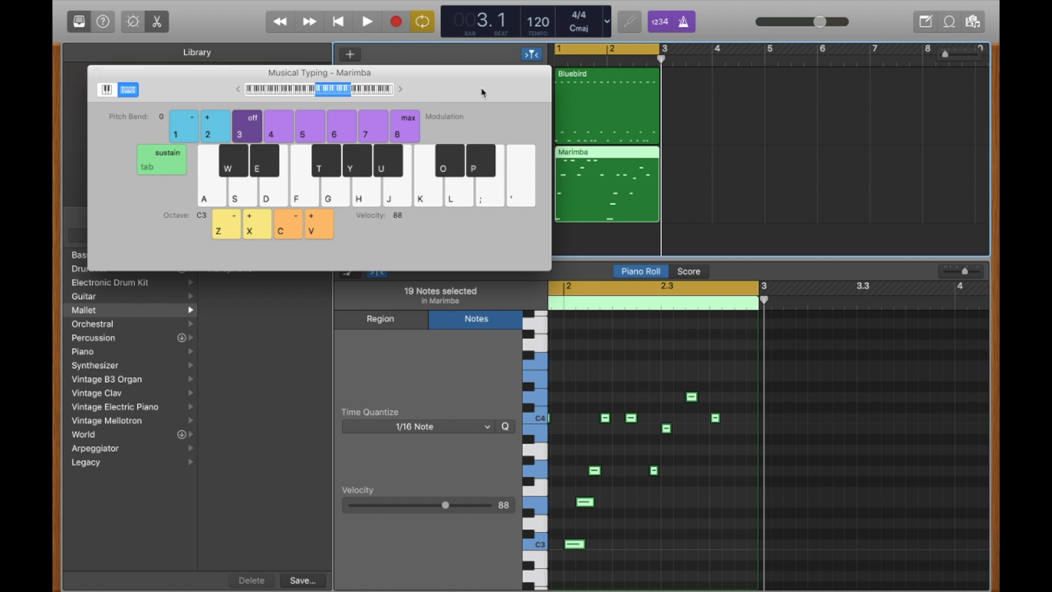
pyautogui.moveTo(481, 87); pyautogui.dragTo(484, 261)
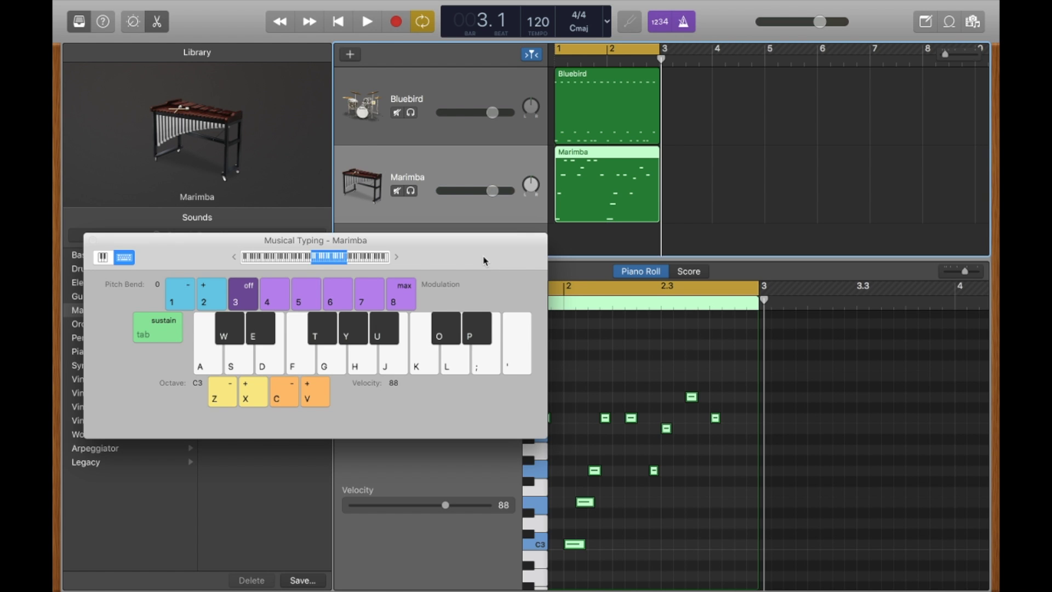
pyautogui.hscroll(-5, 677, 466)
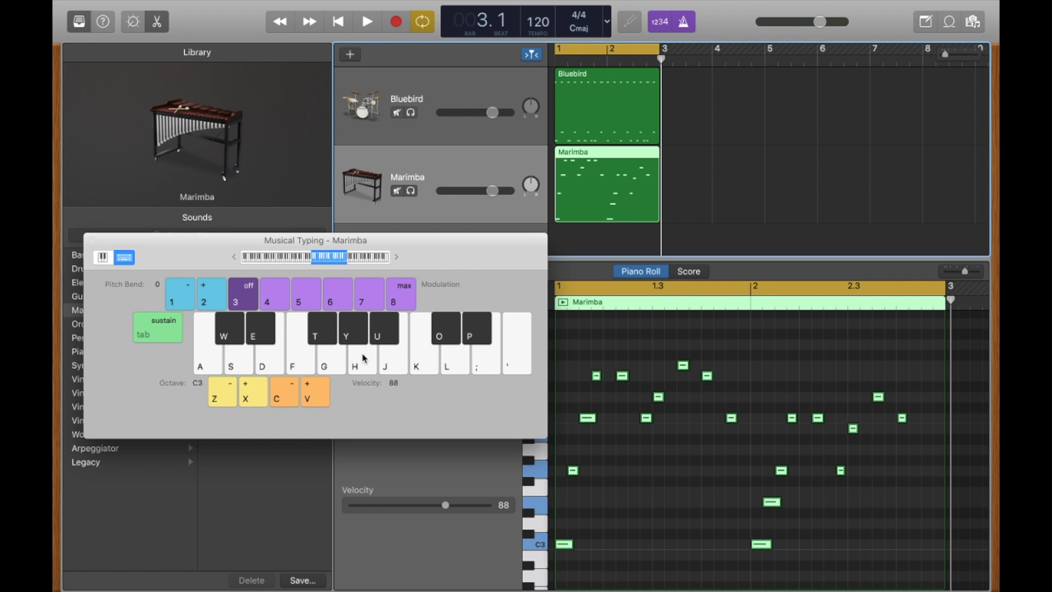
# - Select the Bluebird drum track and turn off the cycle range
pyautogui.press('Up')
pyautogui.click(619, 48)
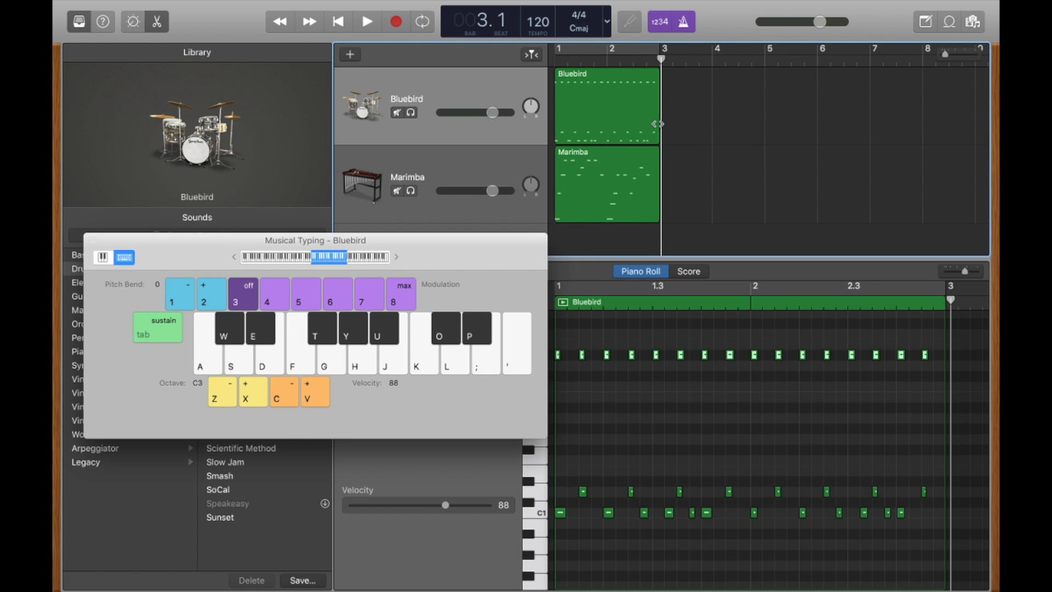
# - Copy the two-bar Bluebird region to bar 4 and delete the copy's kick and snare notes in the Piano Roll, keeping the hi-hats
pyautogui.click(620, 117)
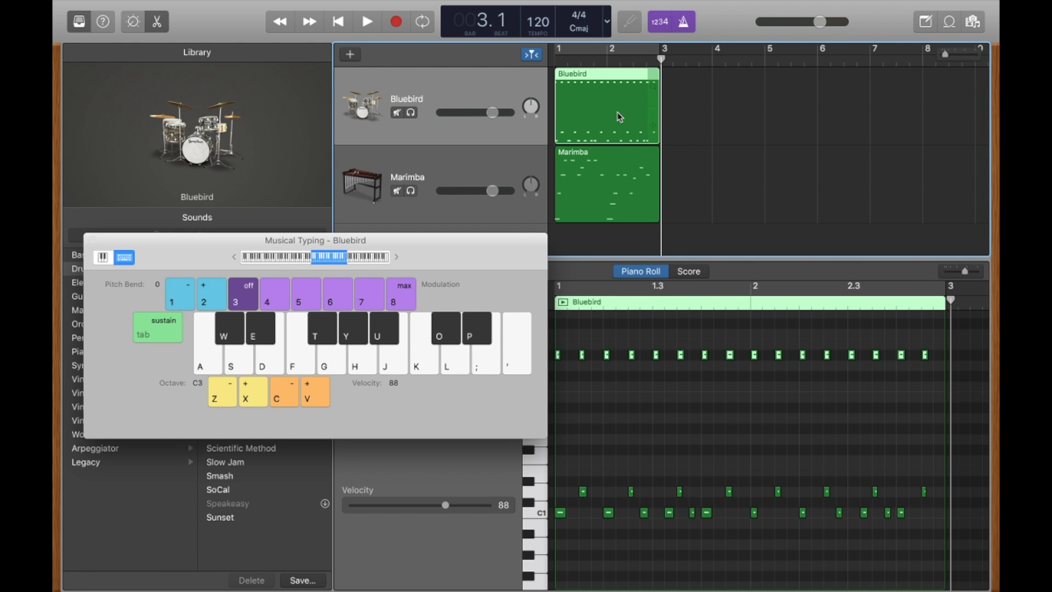
pyautogui.moveTo(619, 117); pyautogui.dragTo(754, 113)
pyautogui.doubleClick(755, 113)
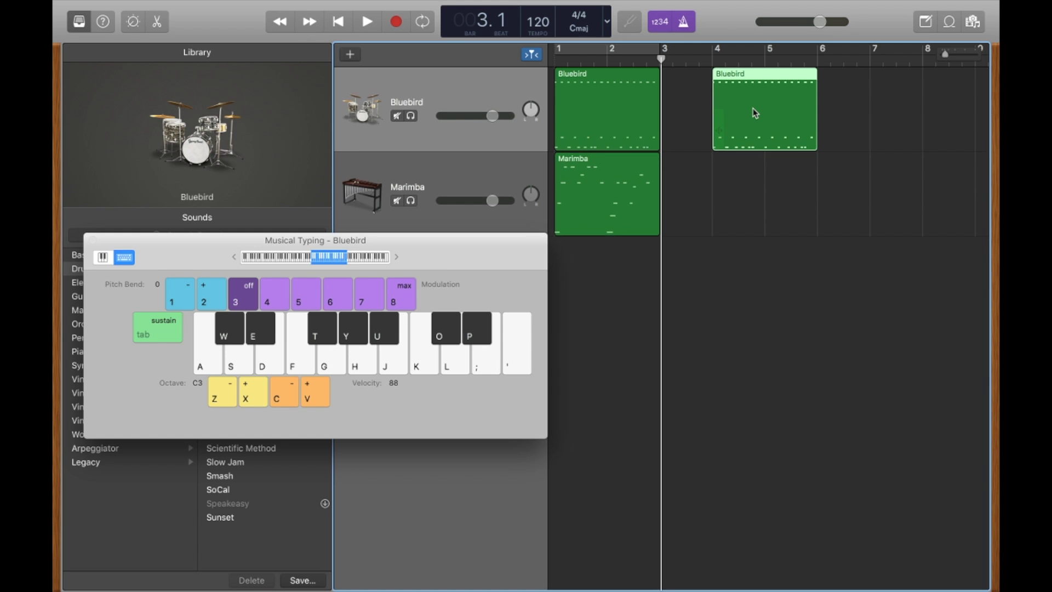
pyautogui.doubleClick(749, 108)
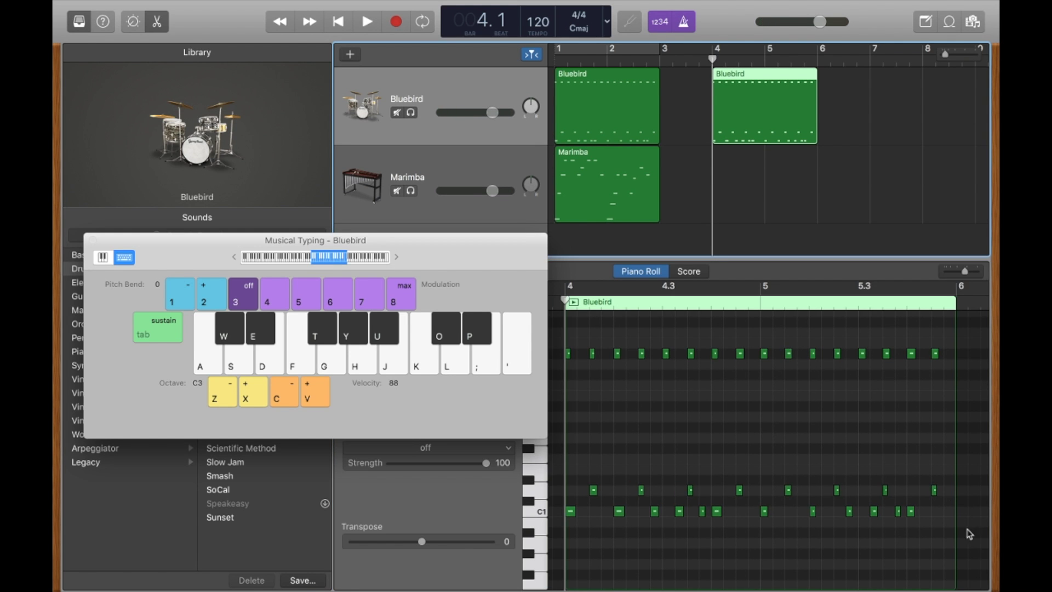
pyautogui.moveTo(967, 535); pyautogui.dragTo(564, 478)
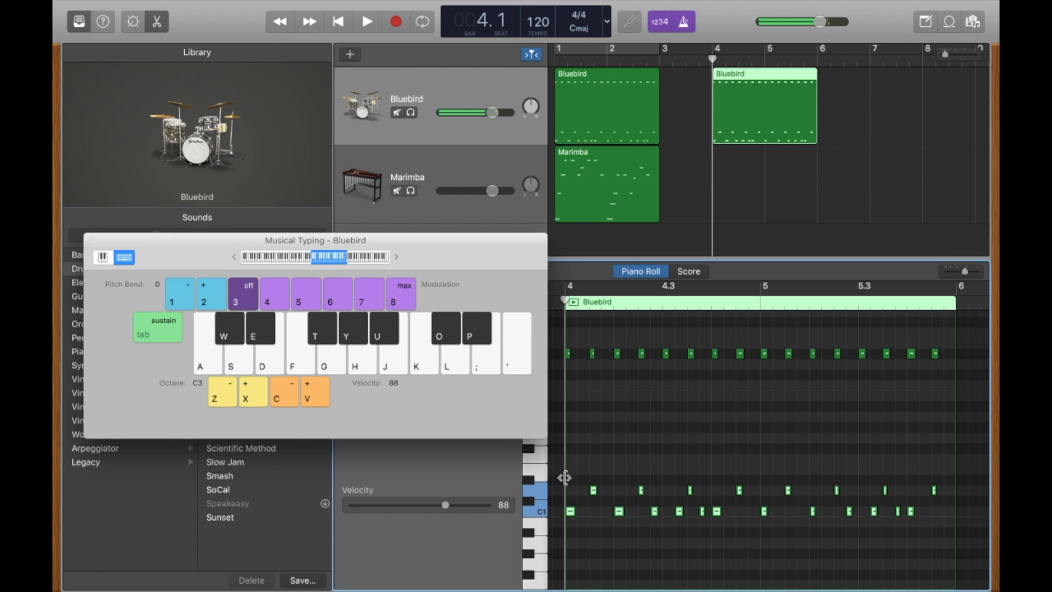
pyautogui.press('Delete')
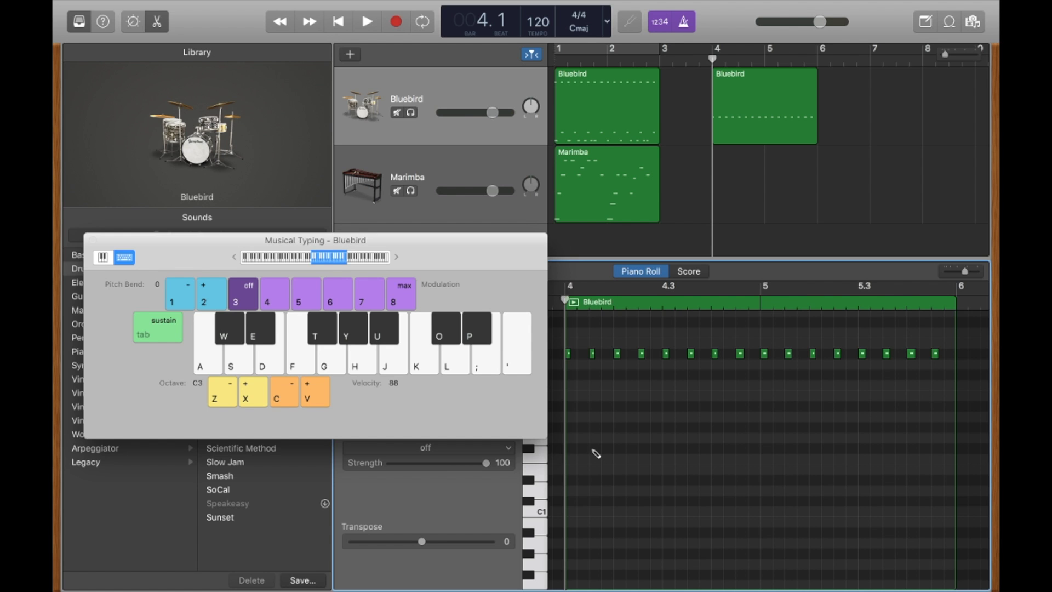
# - Draw C1 kick notes on beats 1 and 3 and short D1 snare notes on beats 2 and 4 of bar 4, and play the pattern
pyautogui.keyDown('super'); pyautogui.click(571, 512); pyautogui.keyUp('super')
pyautogui.click(571, 511)
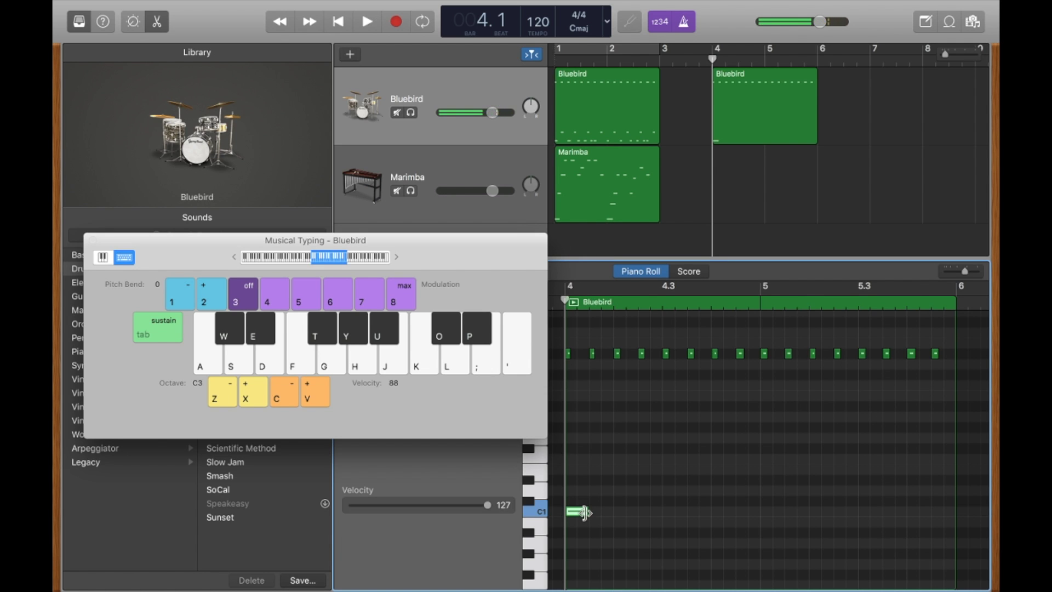
pyautogui.click(618, 490)
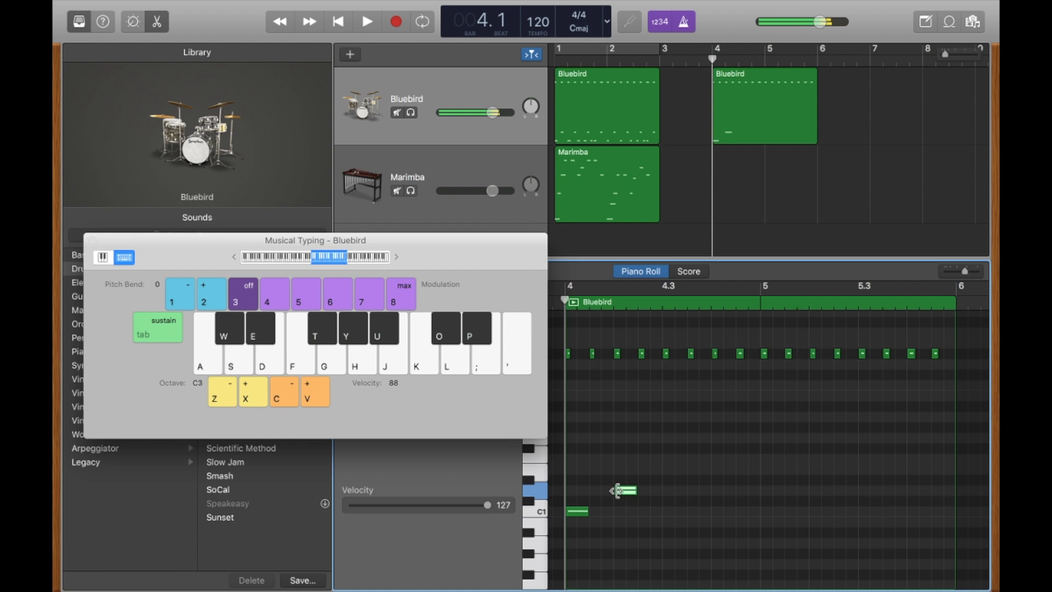
pyautogui.moveTo(633, 490)
pyautogui.mouseDown()
pyautogui.moveTo(712, 496)
pyautogui.moveTo(605, 497)
pyautogui.moveTo(624, 496)
pyautogui.mouseUp()
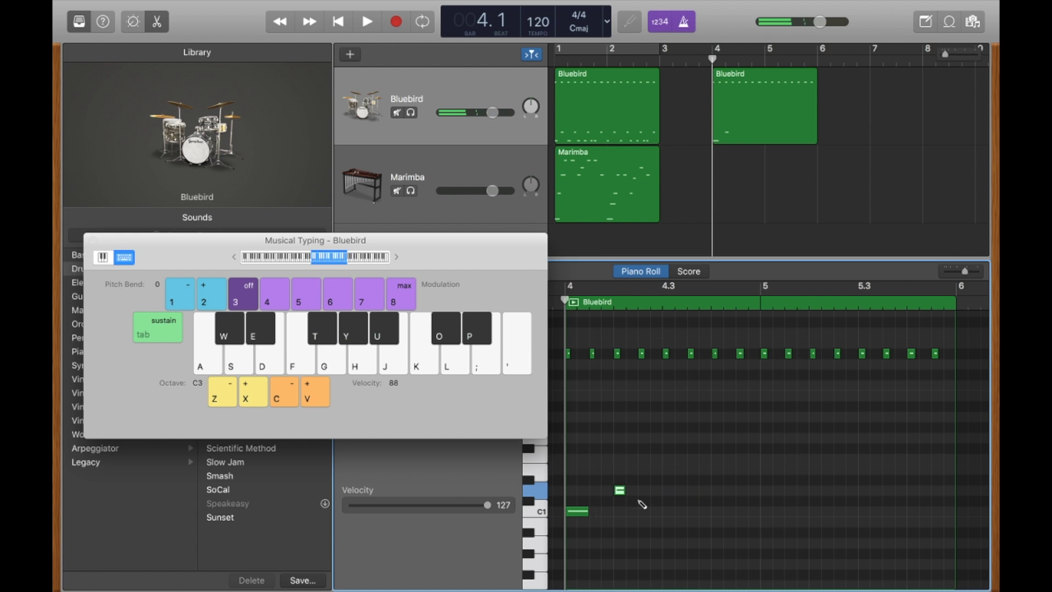
pyautogui.press('Delete')
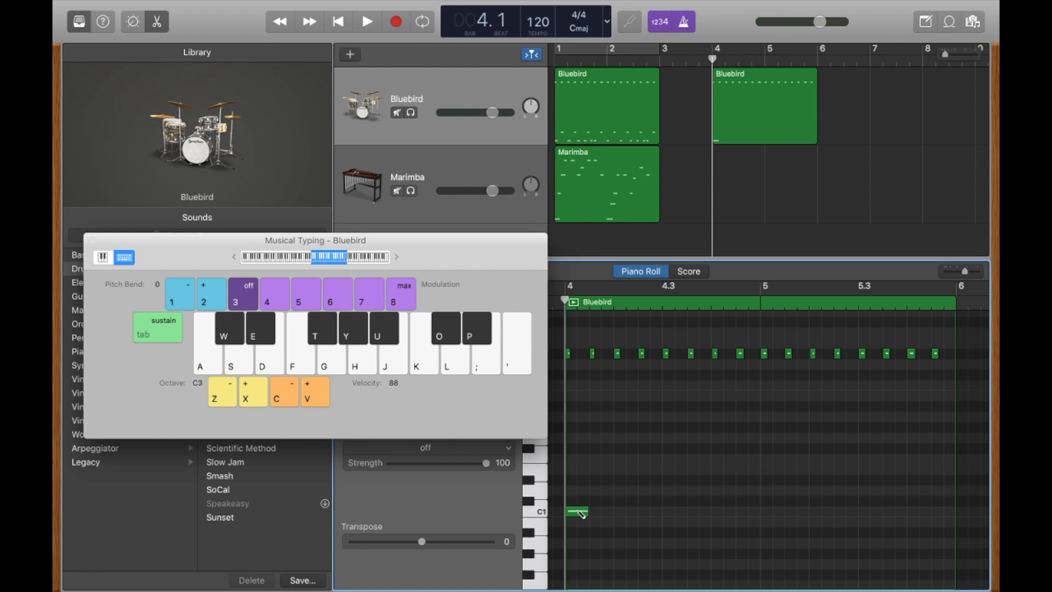
pyautogui.click(620, 489)
pyautogui.click(667, 512)
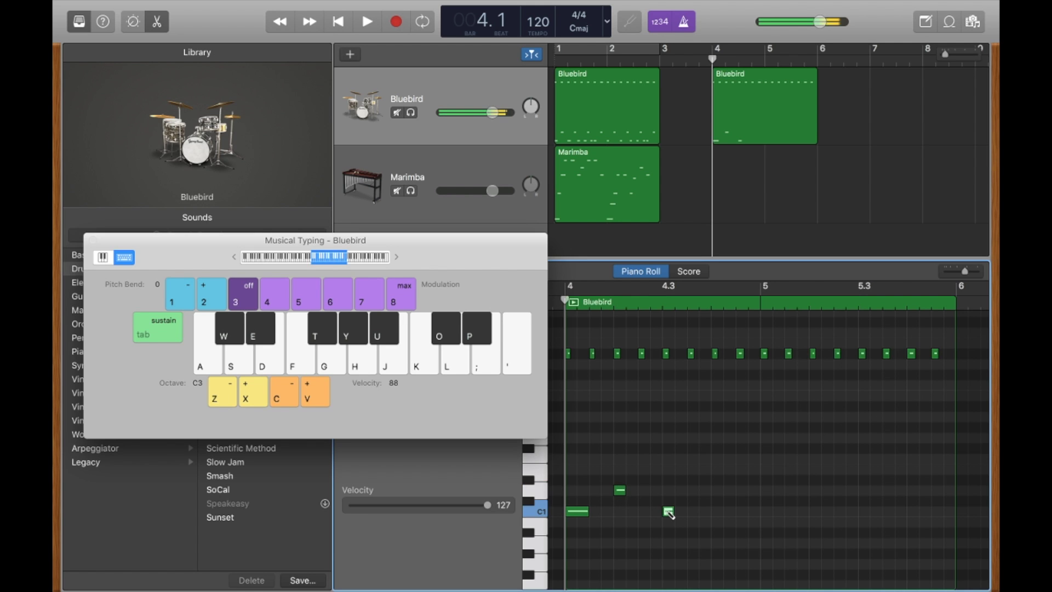
pyautogui.click(717, 489)
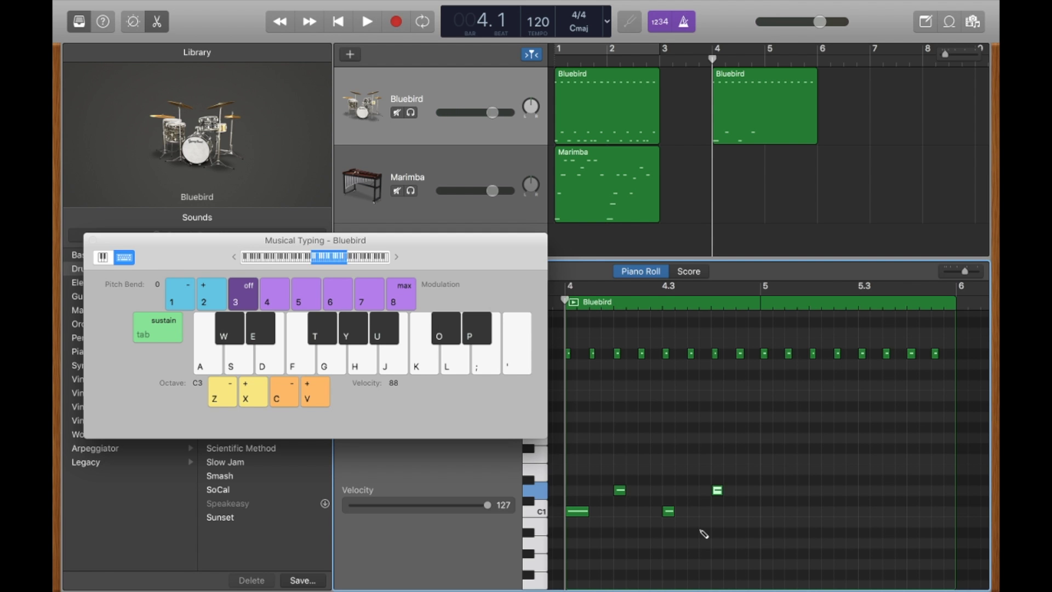
pyautogui.press('space')
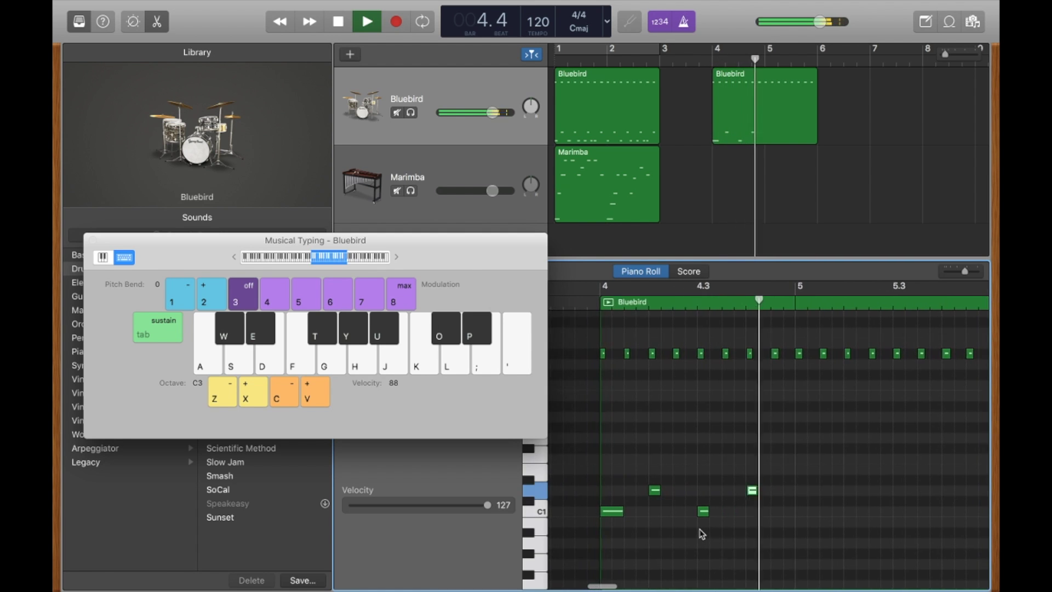
pyautogui.press('space')
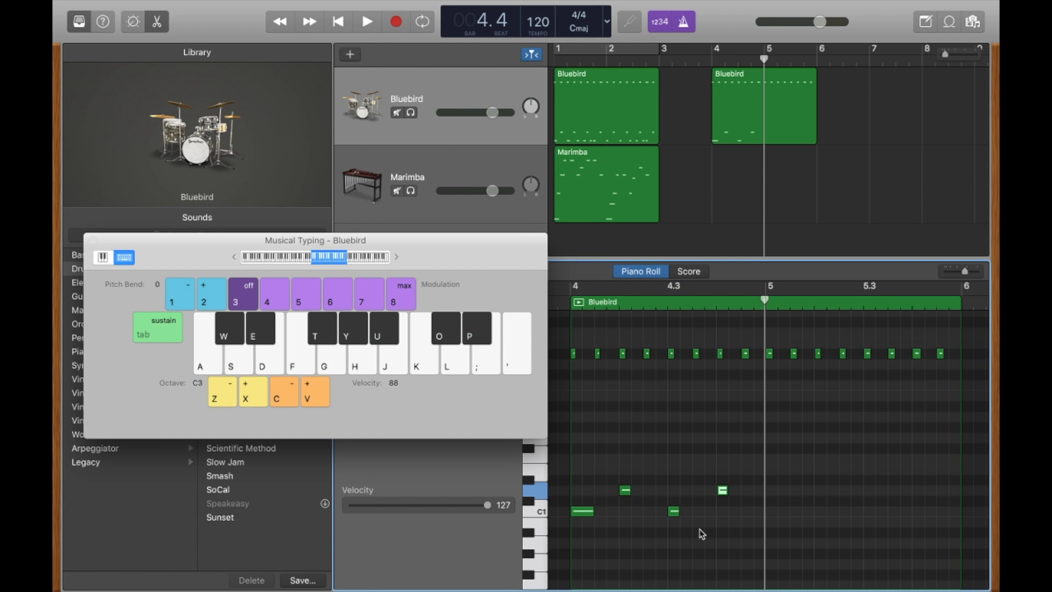
# - Add an off-beat D1 snare just before beat 3 and C1 kicks halfway through beat 3 and just after beat 4 of bar 4
pyautogui.click(661, 490)
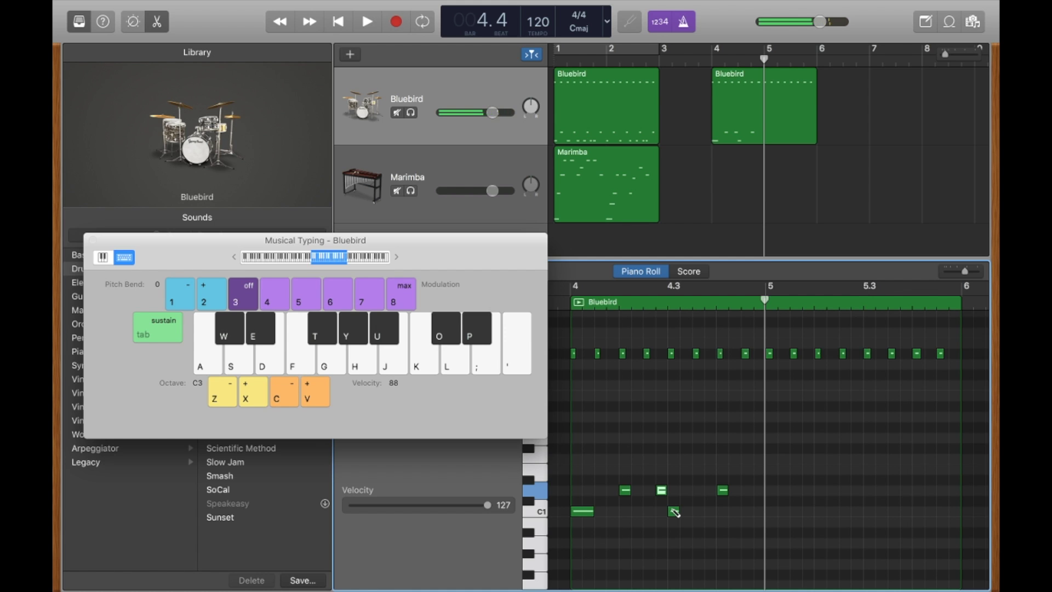
pyautogui.click(698, 511)
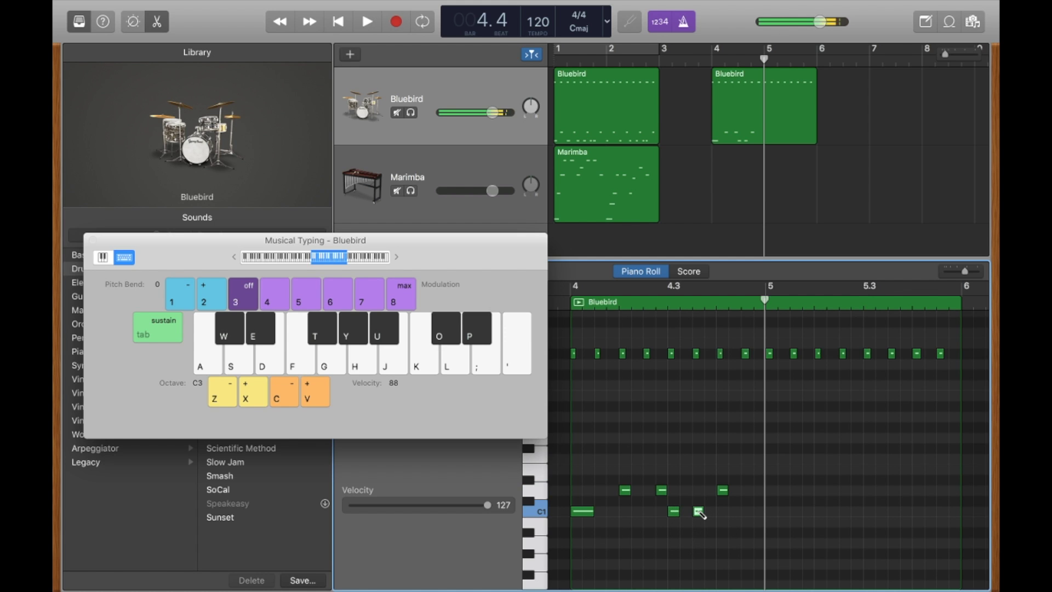
pyautogui.click(735, 511)
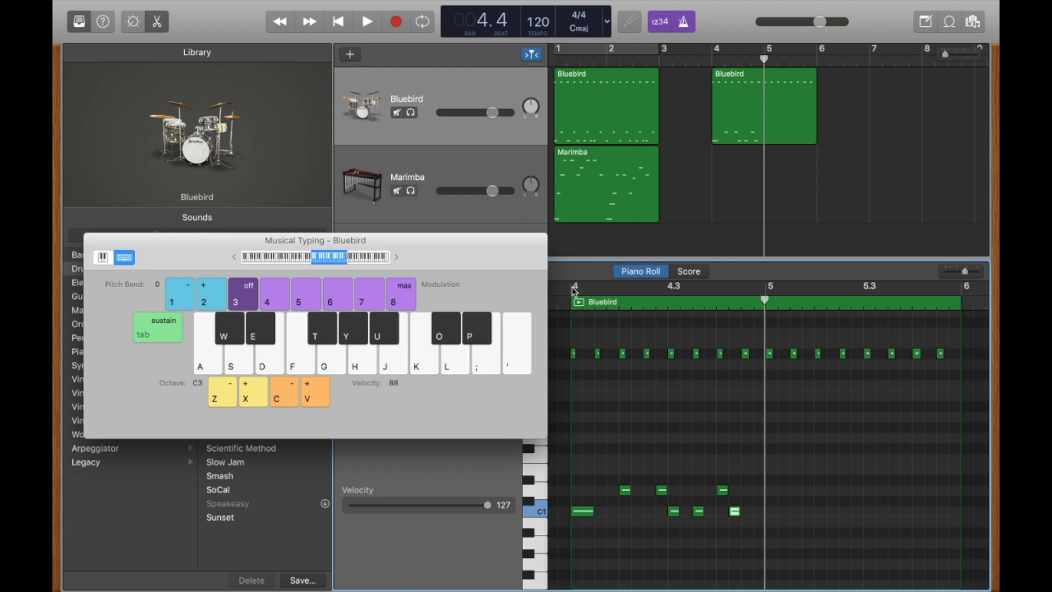
# - Play the new drum pattern in a cycle over bar 4, and turn the cycle range off
pyautogui.moveTo(575, 290); pyautogui.dragTo(765, 287)
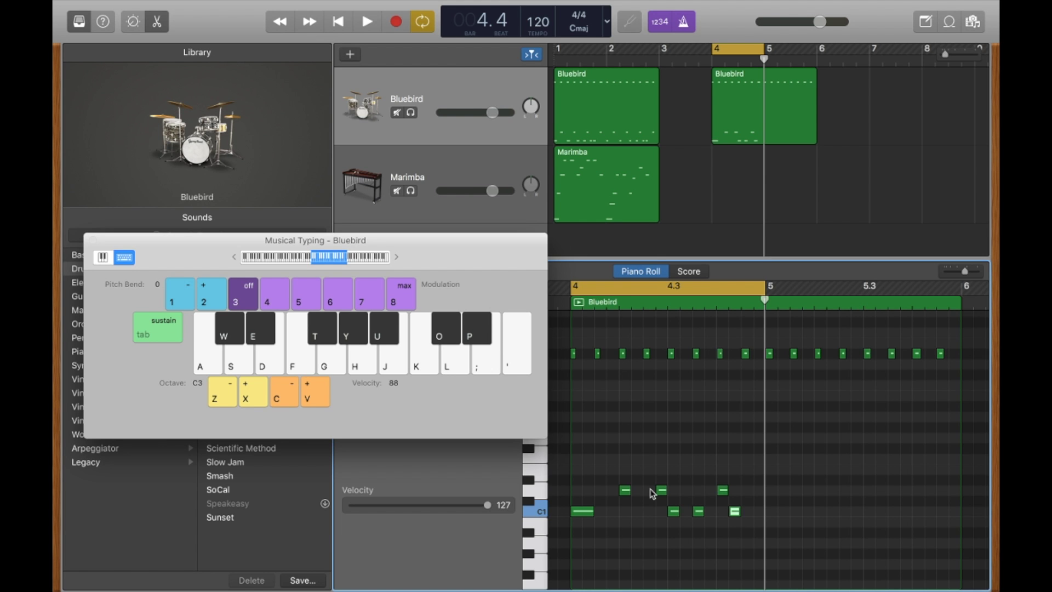
pyautogui.press('space')
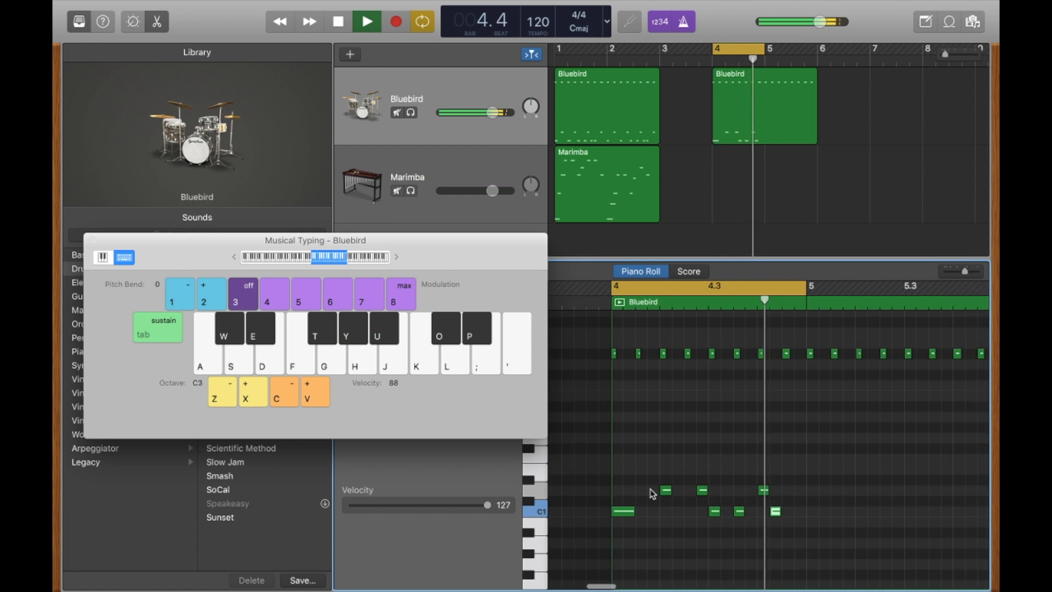
pyautogui.press('space')
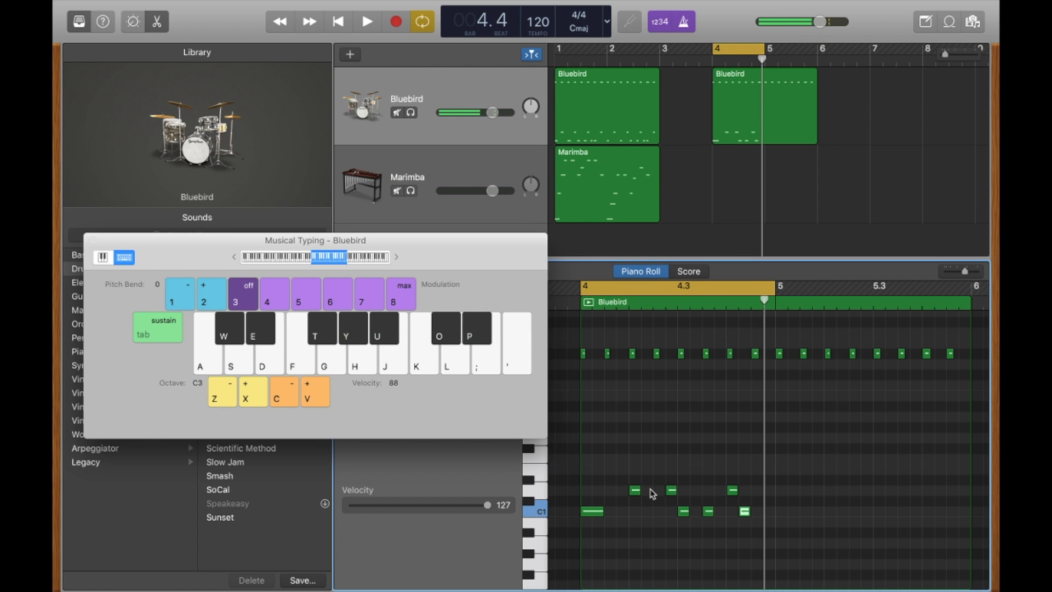
pyautogui.click(710, 289)
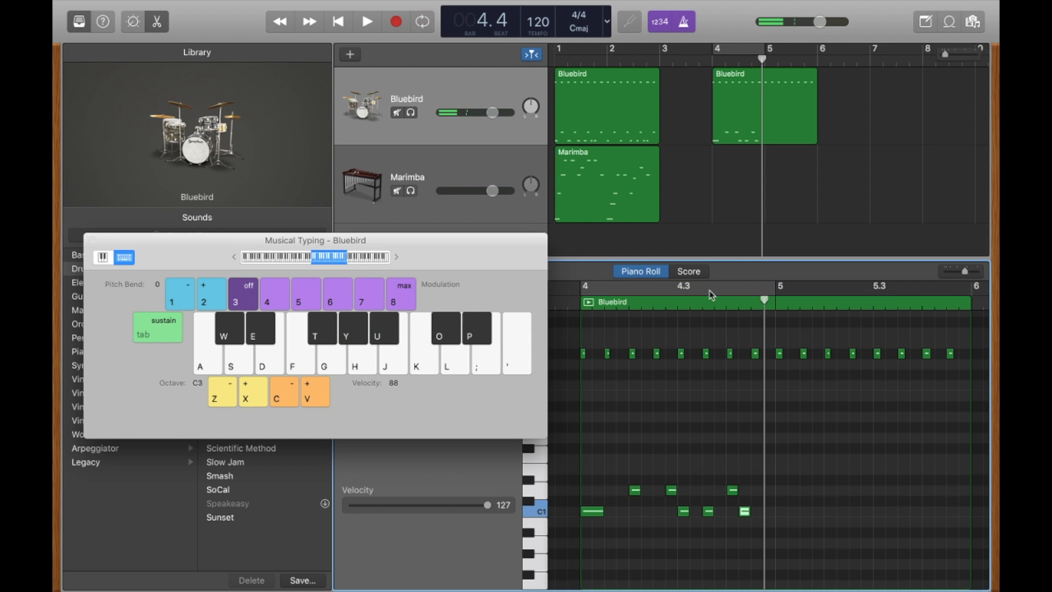
# - Shorten the Bluebird region at bar 4 to one bar, and try looping it out to bar 8 before undoing the loop
pyautogui.click(785, 106)
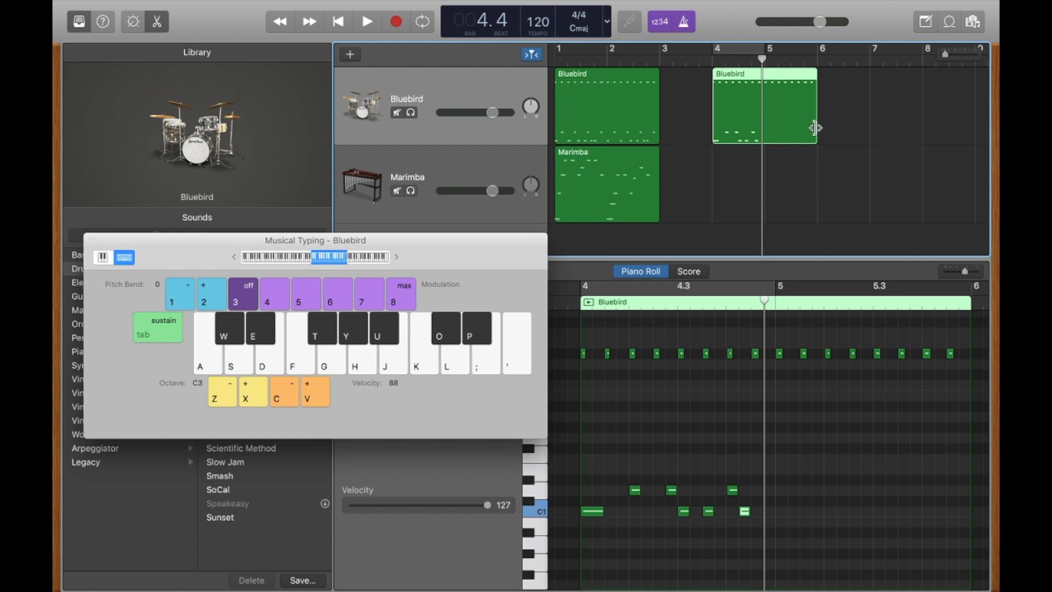
pyautogui.moveTo(815, 128); pyautogui.dragTo(764, 127)
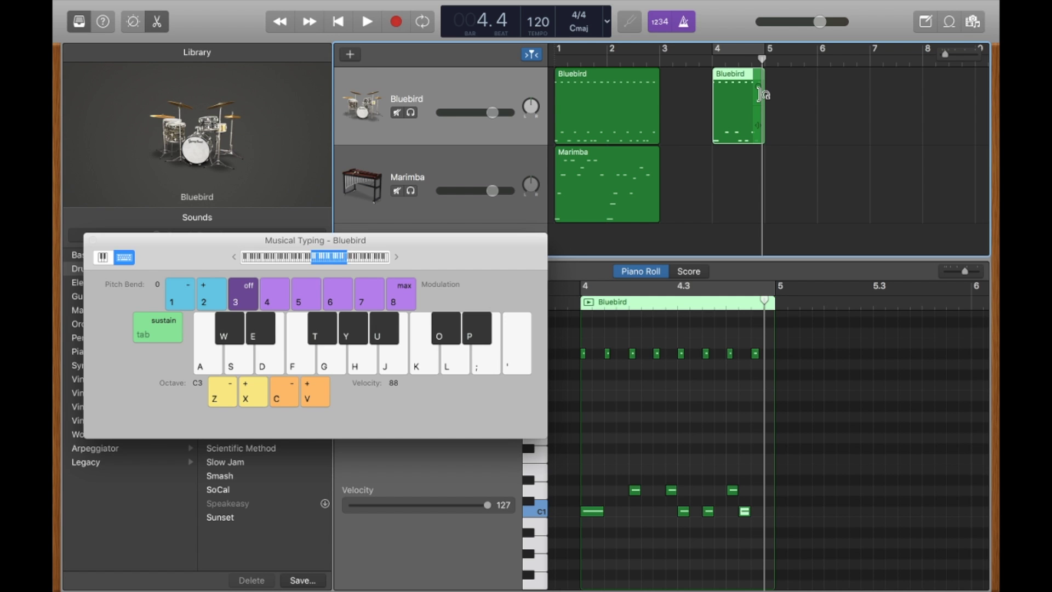
pyautogui.moveTo(761, 94); pyautogui.dragTo(922, 94)
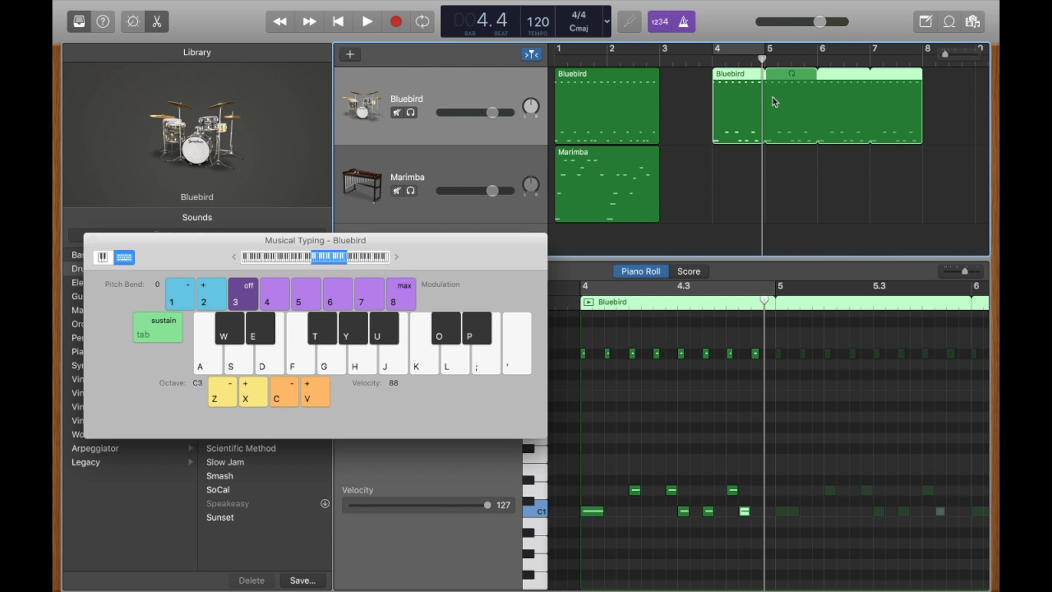
pyautogui.press('super+z')
# - Copy the one-bar Bluebird region from bar 4 to bar 6 and select the Marimba track to show its region
pyautogui.moveTo(747, 110); pyautogui.dragTo(838, 108)
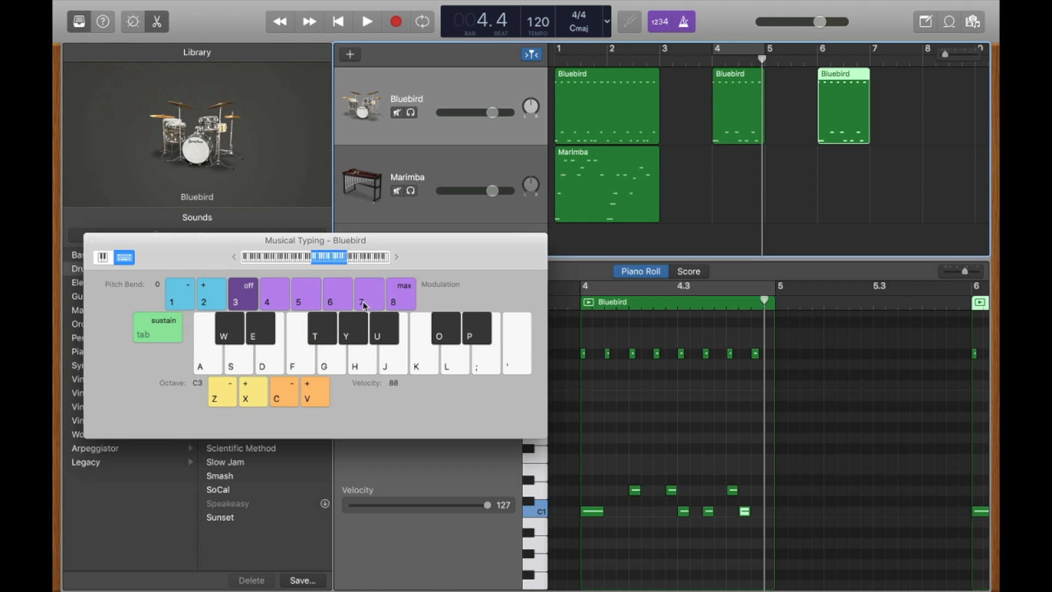
pyautogui.click(614, 108)
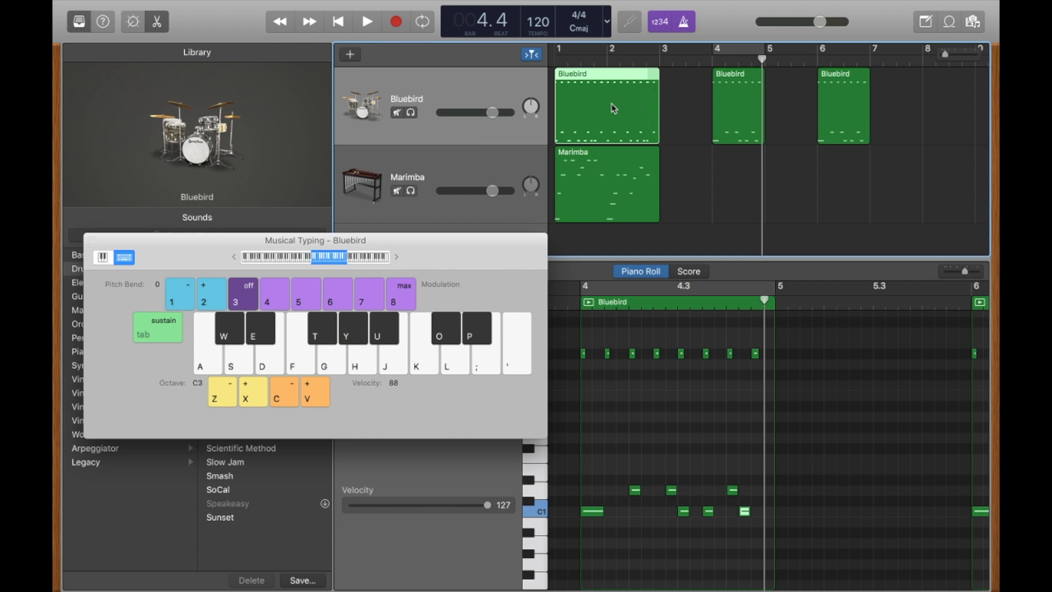
pyautogui.click(483, 174)
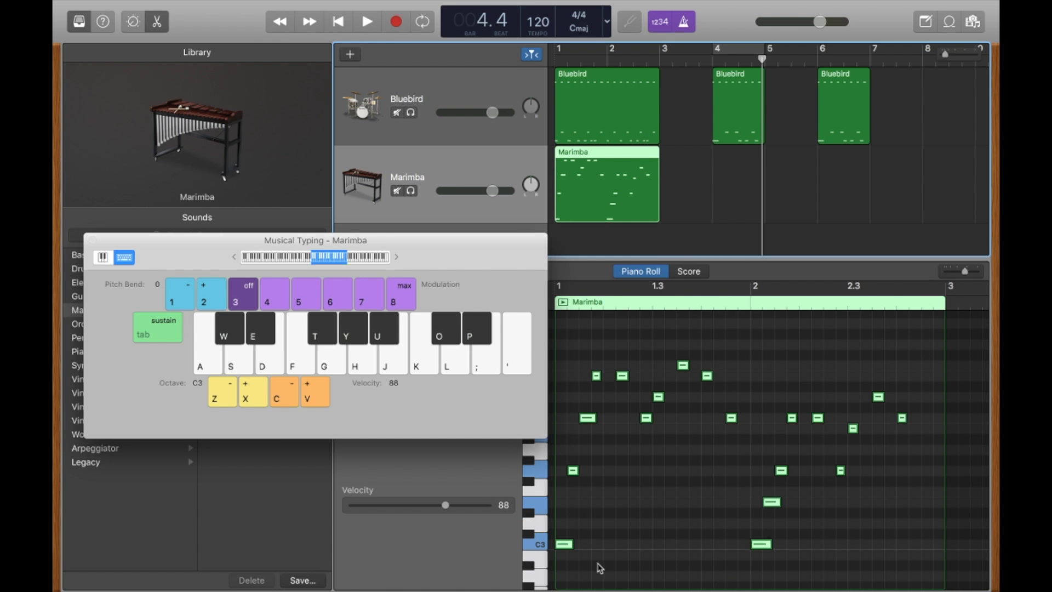